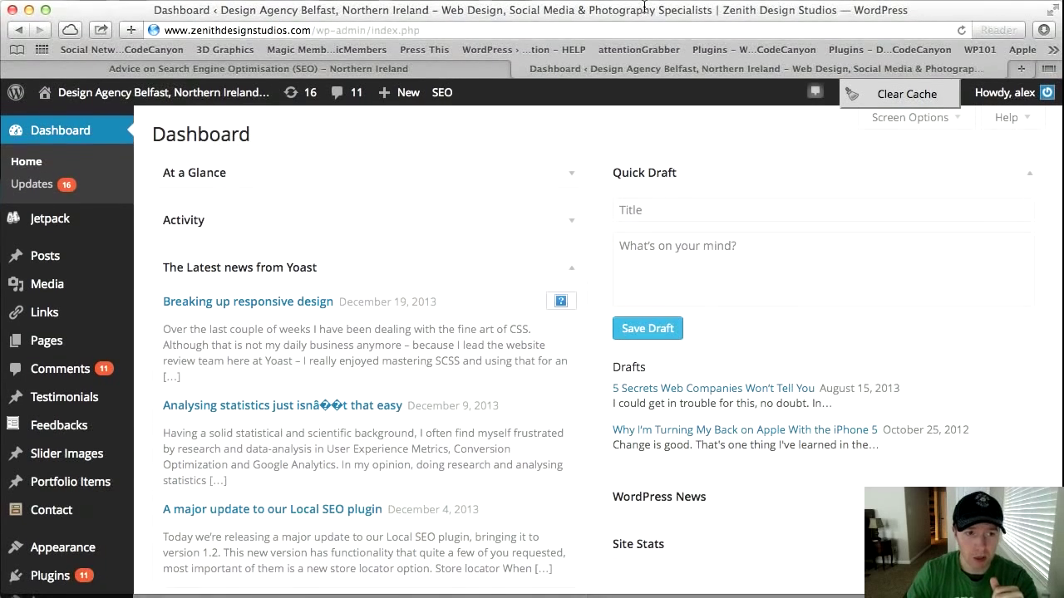
Search the plugin directory for "SEO by Yoast" and highlight the WordPress SEO by Yoast result.
{"action": "scroll", "coordinate": [599, 349], "scroll_direction": "down", "scroll_amount": 1}
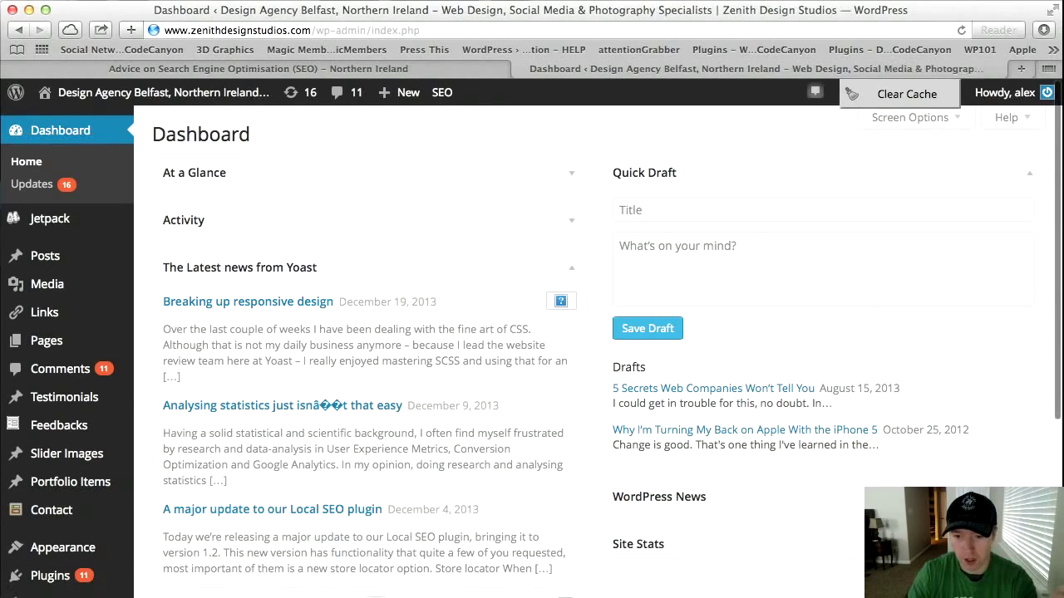
{"action": "scroll", "coordinate": [45, 545], "scroll_direction": "down", "scroll_amount": 1}
{"action": "mouse_move", "coordinate": [50, 530]}
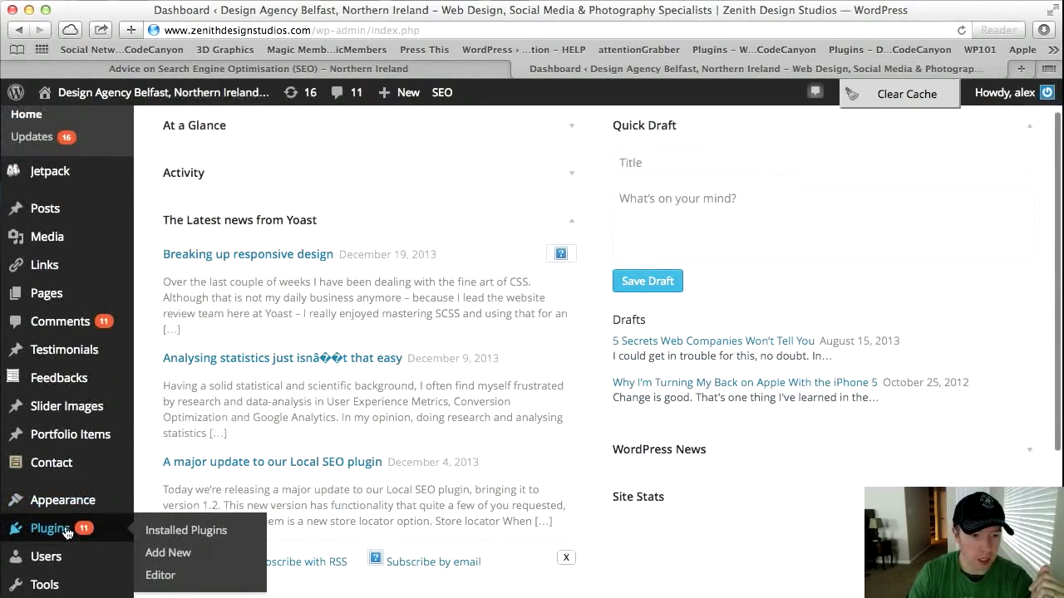
{"action": "left_click", "coordinate": [183, 555]}
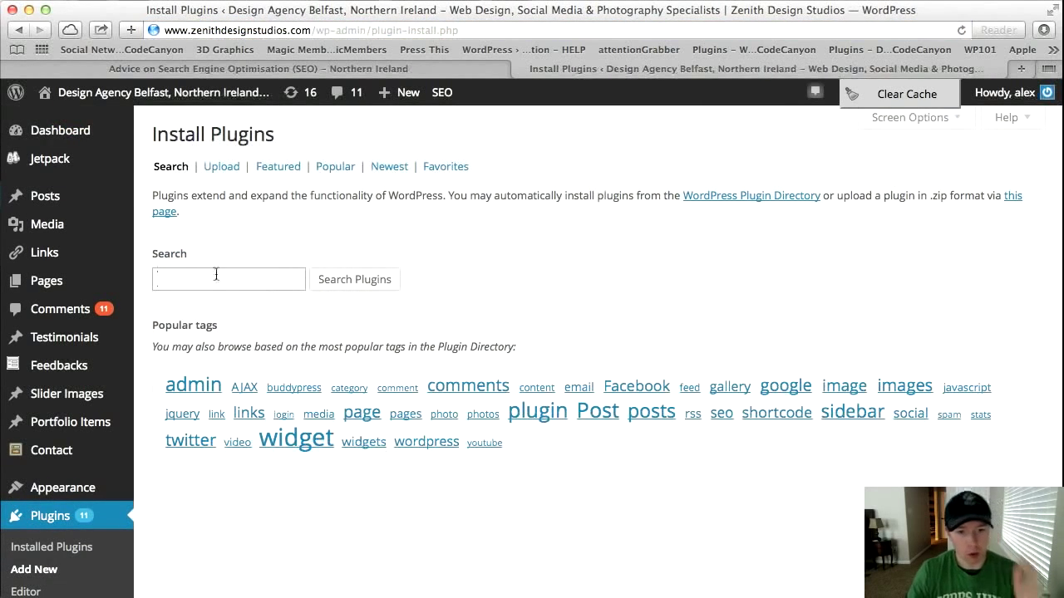
{"action": "type", "text": "SE"}
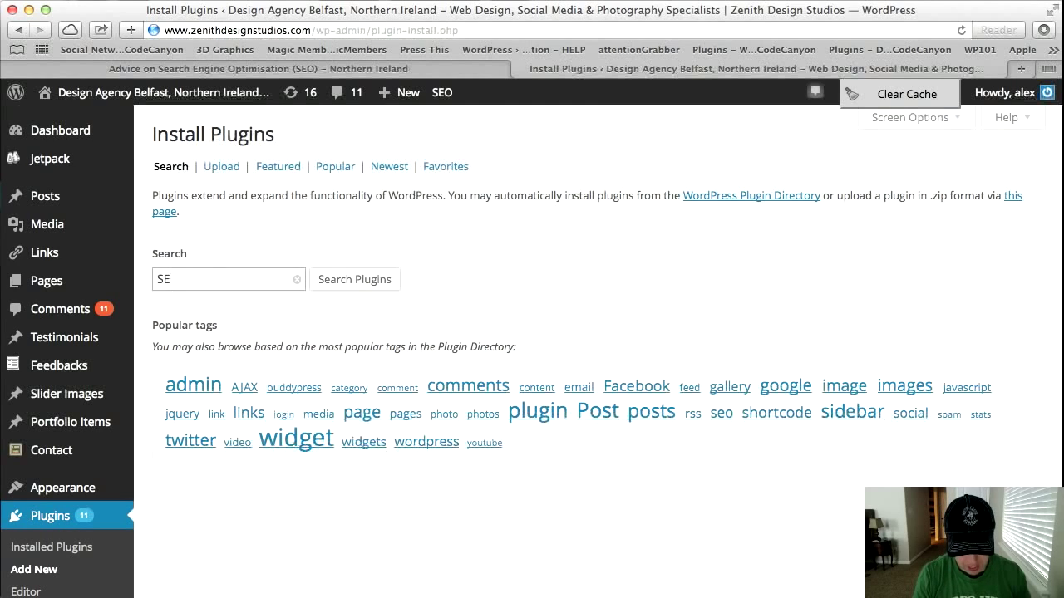
{"action": "type", "text": "O by Yoast"}
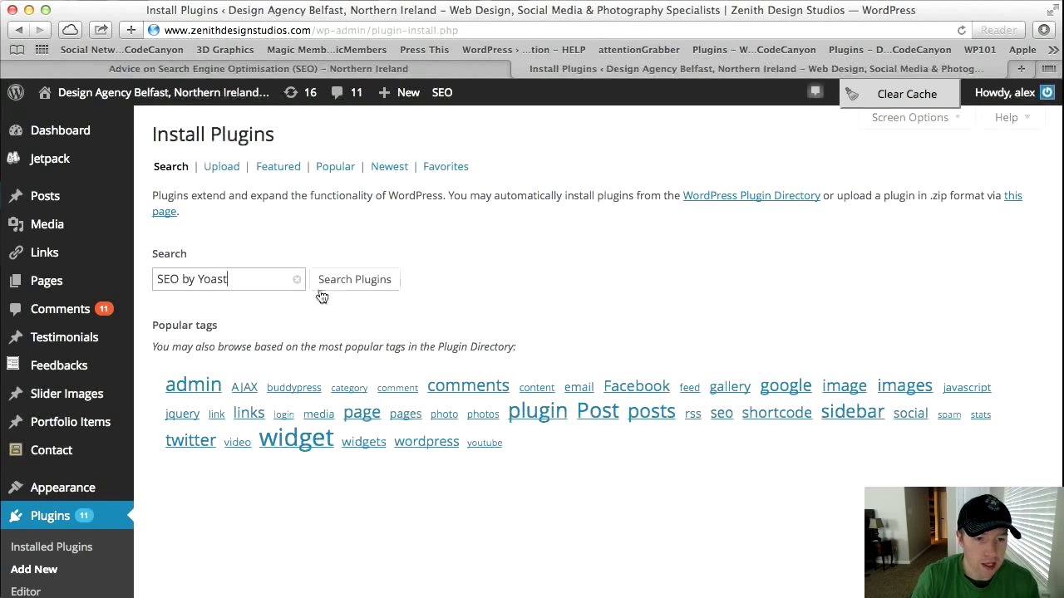
{"action": "left_click", "coordinate": [353, 283]}
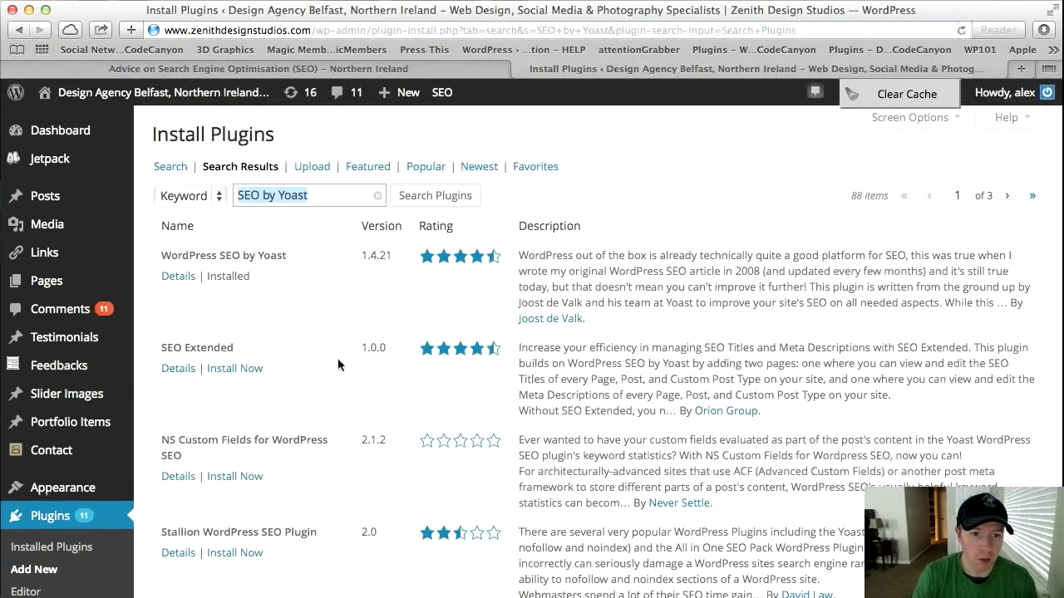
{"action": "left_click_drag", "start_coordinate": [161, 255], "coordinate": [298, 260]}
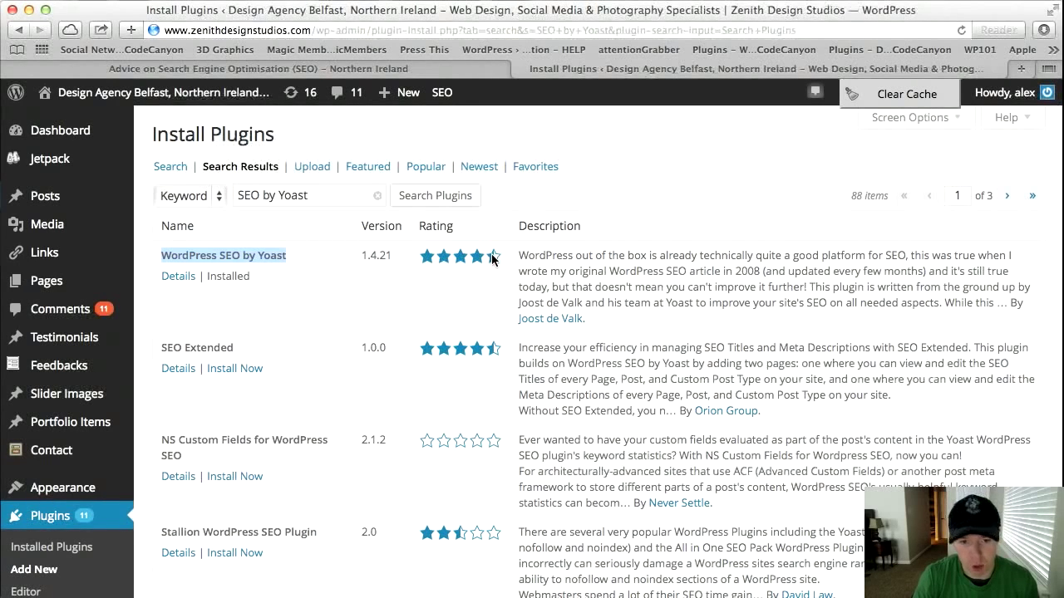
{"action": "mouse_move", "coordinate": [490, 259]}
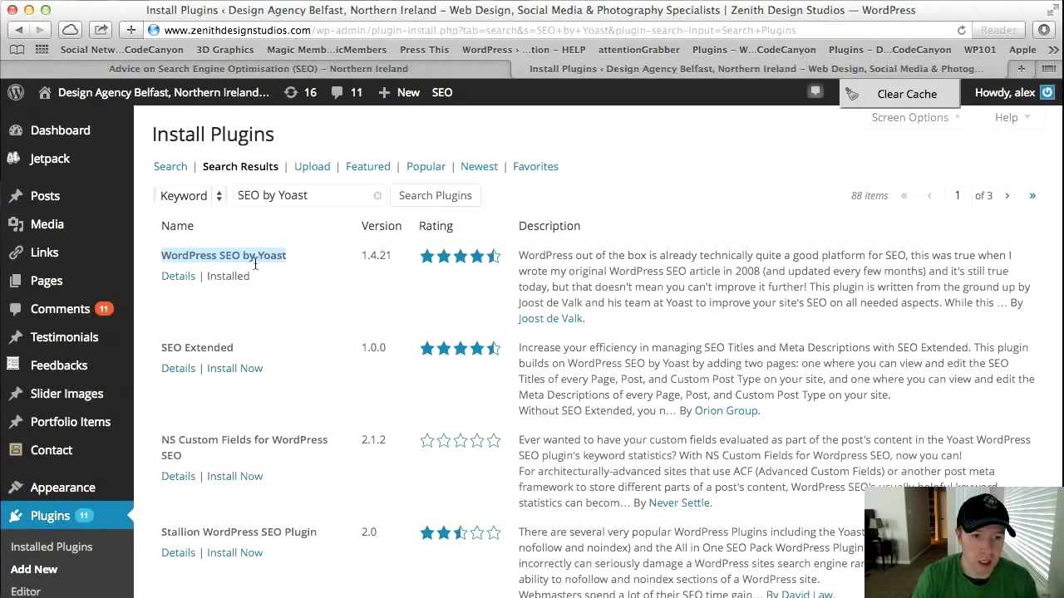
Open the General Settings page of the installed Yoast SEO plugin.
{"action": "scroll", "coordinate": [48, 490], "scroll_direction": "down", "scroll_amount": 5}
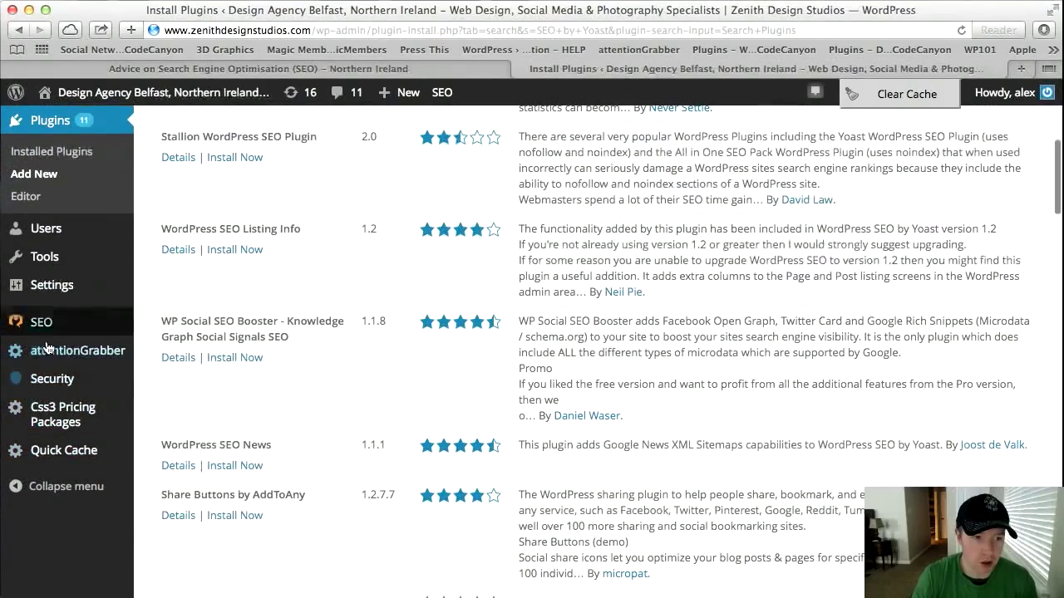
{"action": "mouse_move", "coordinate": [47, 332]}
{"action": "scroll", "coordinate": [487, 346], "scroll_direction": "up", "scroll_amount": 5}
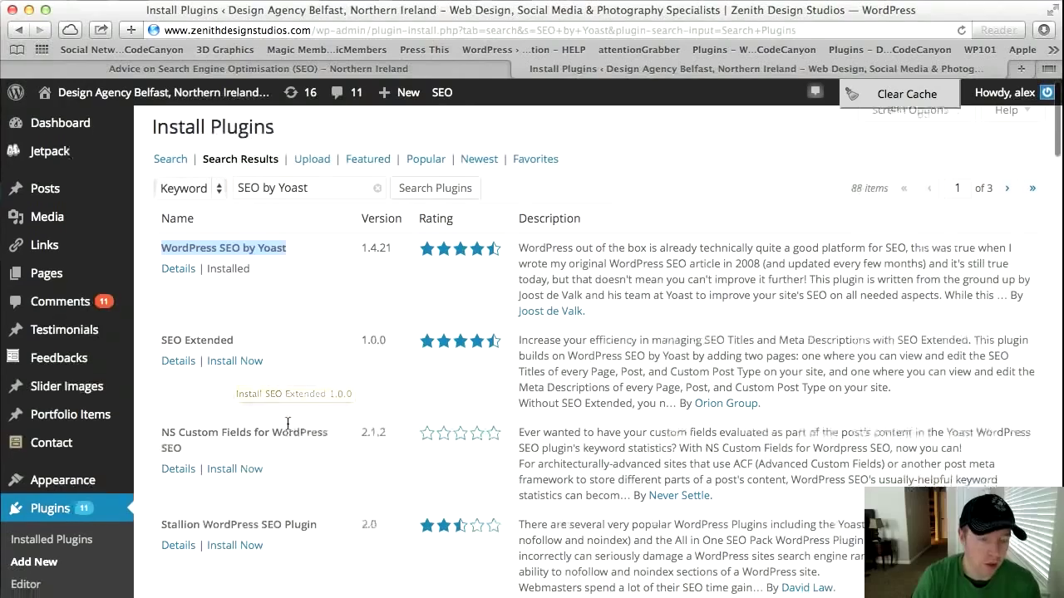
{"action": "scroll", "coordinate": [287, 422], "scroll_direction": "down", "scroll_amount": 5}
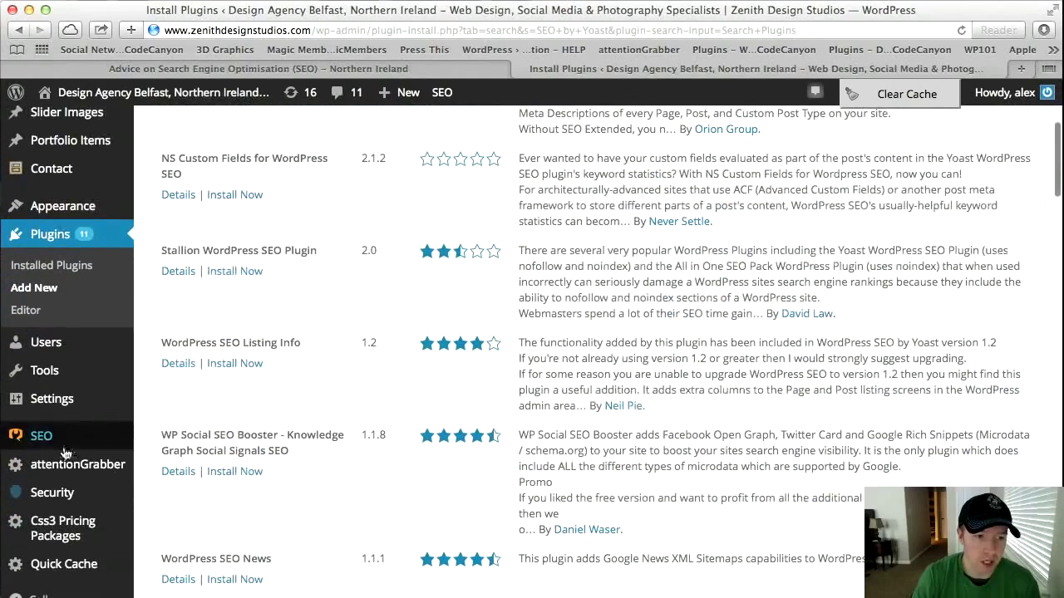
{"action": "mouse_move", "coordinate": [26, 439]}
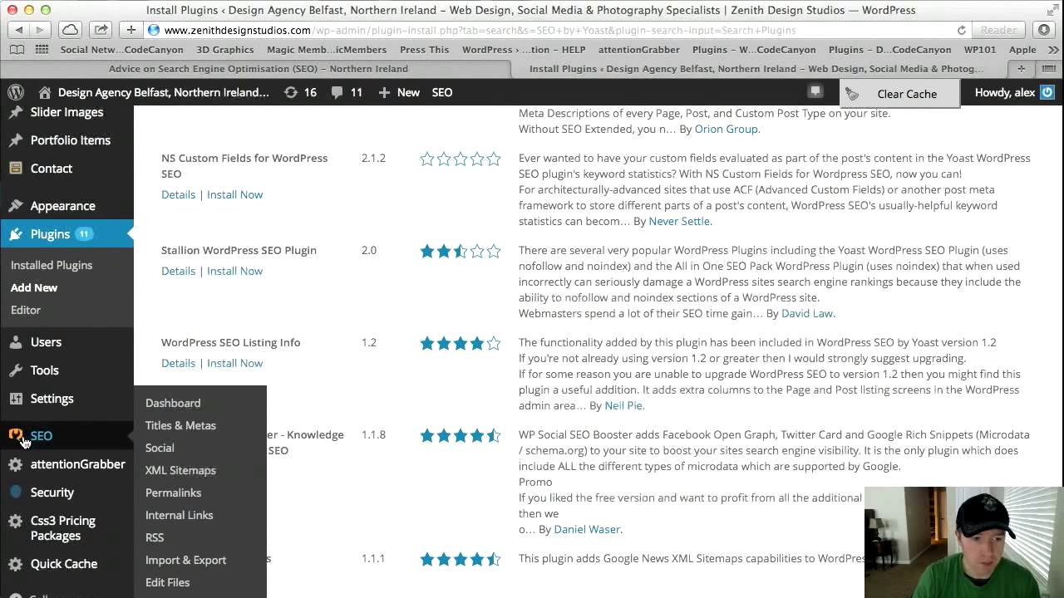
{"action": "left_click", "coordinate": [24, 440]}
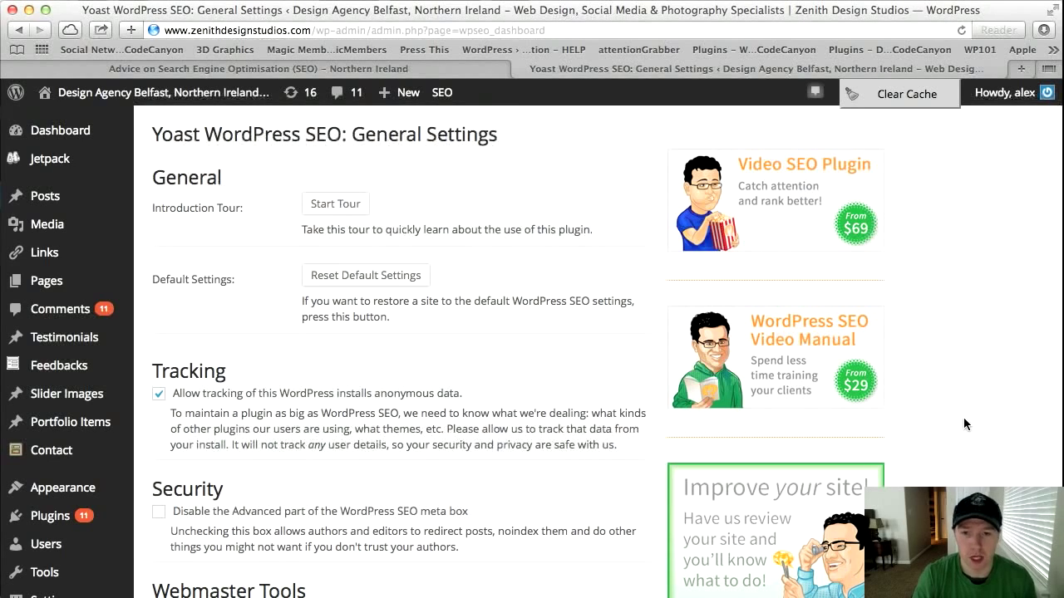
Start the plugin's introduction tour and advance it to the Titles & Metas page, looking over the general settings there.
{"action": "left_click", "coordinate": [336, 203]}
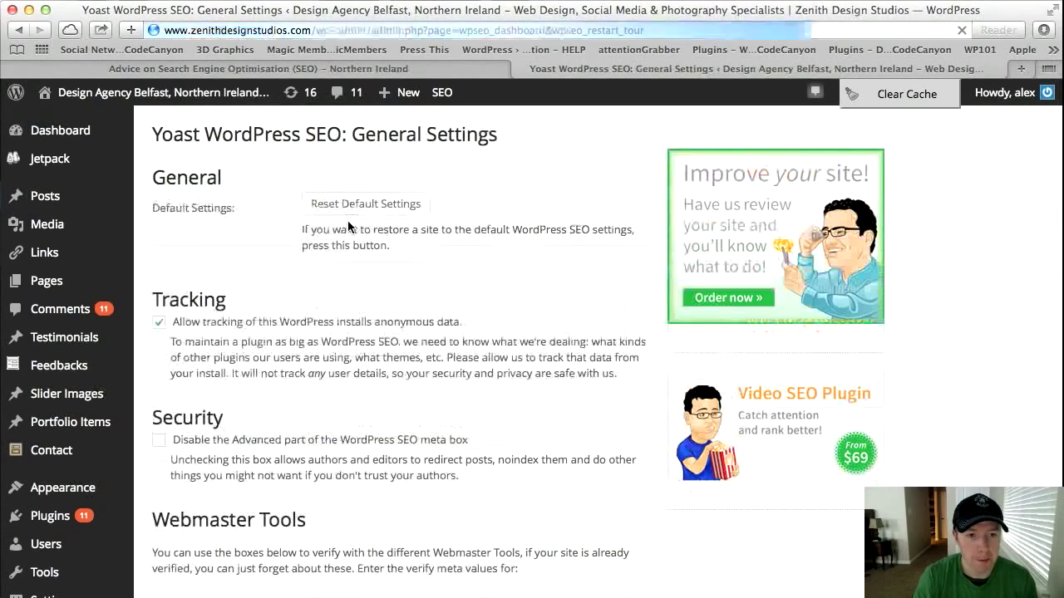
{"action": "scroll", "coordinate": [288, 207], "scroll_direction": "down", "scroll_amount": 3}
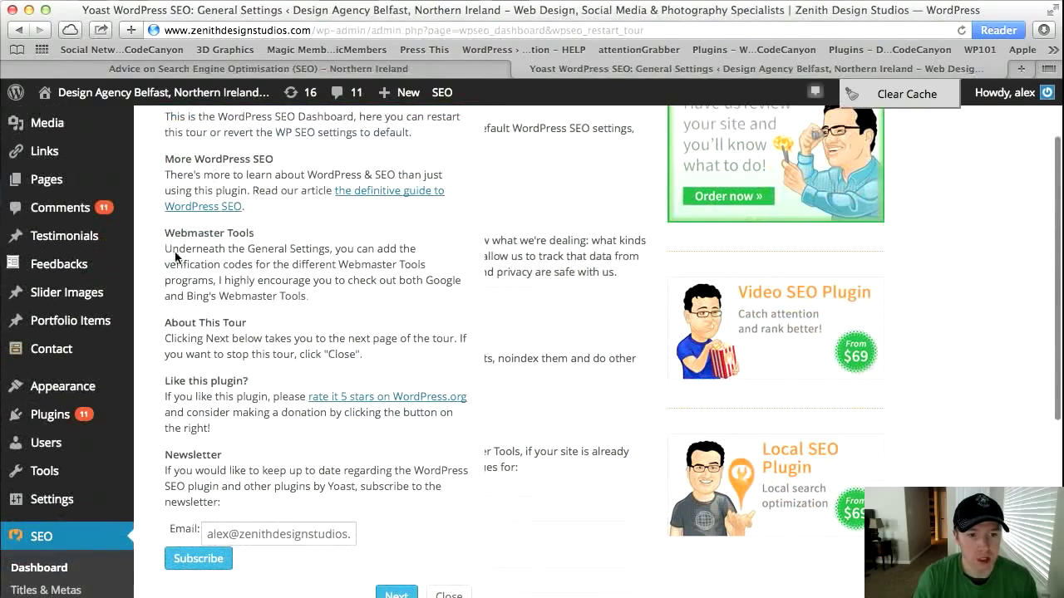
{"action": "scroll", "coordinate": [239, 554], "scroll_direction": "down", "scroll_amount": 1}
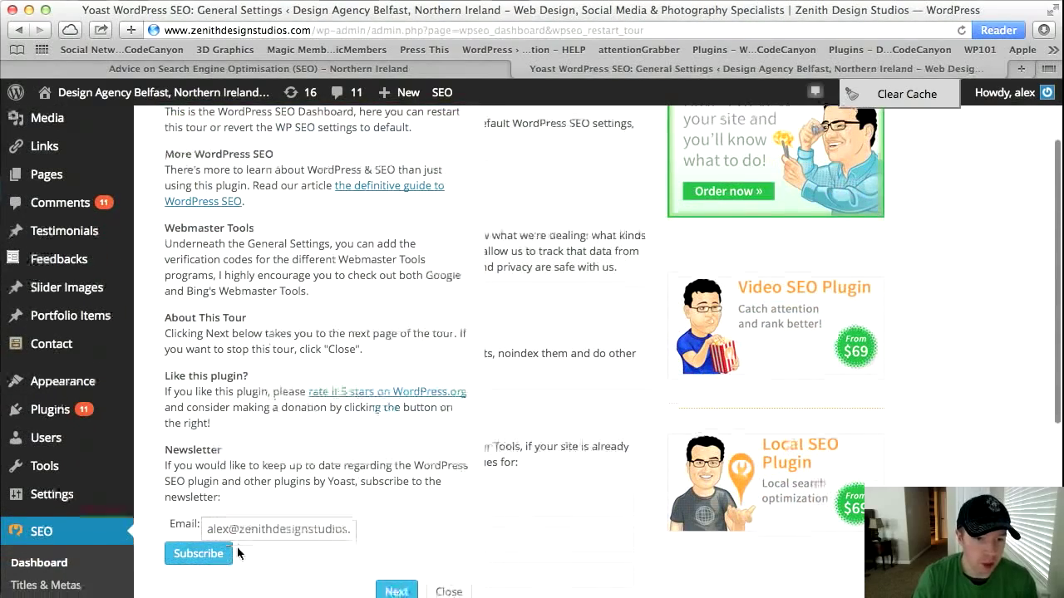
{"action": "scroll", "coordinate": [239, 553], "scroll_direction": "down", "scroll_amount": 1}
{"action": "left_click", "coordinate": [398, 558]}
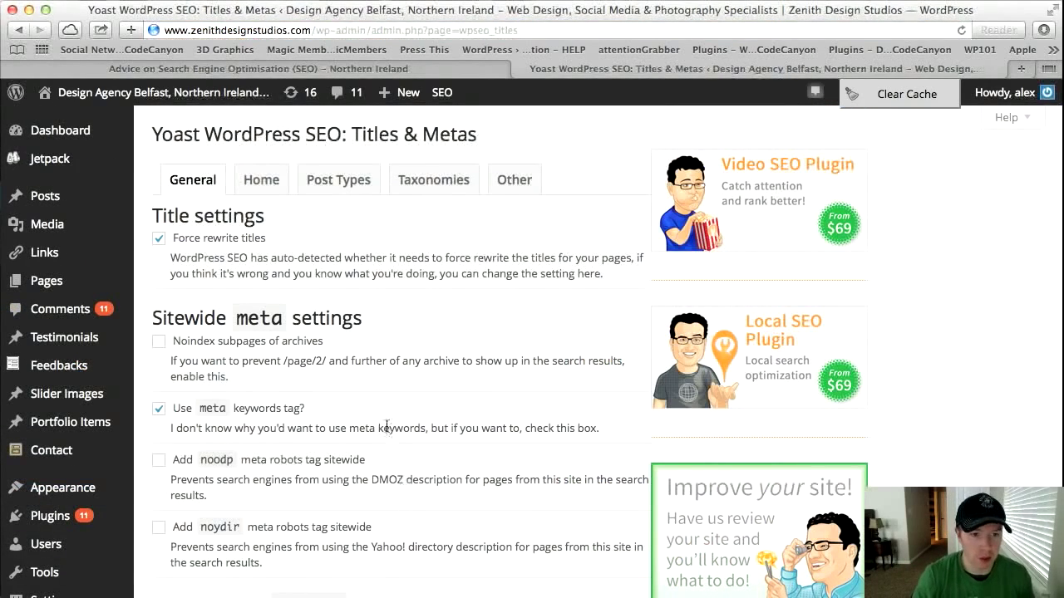
{"action": "scroll", "coordinate": [400, 432], "scroll_direction": "down", "scroll_amount": 4}
{"action": "scroll", "coordinate": [400, 433], "scroll_direction": "up", "scroll_amount": 4}
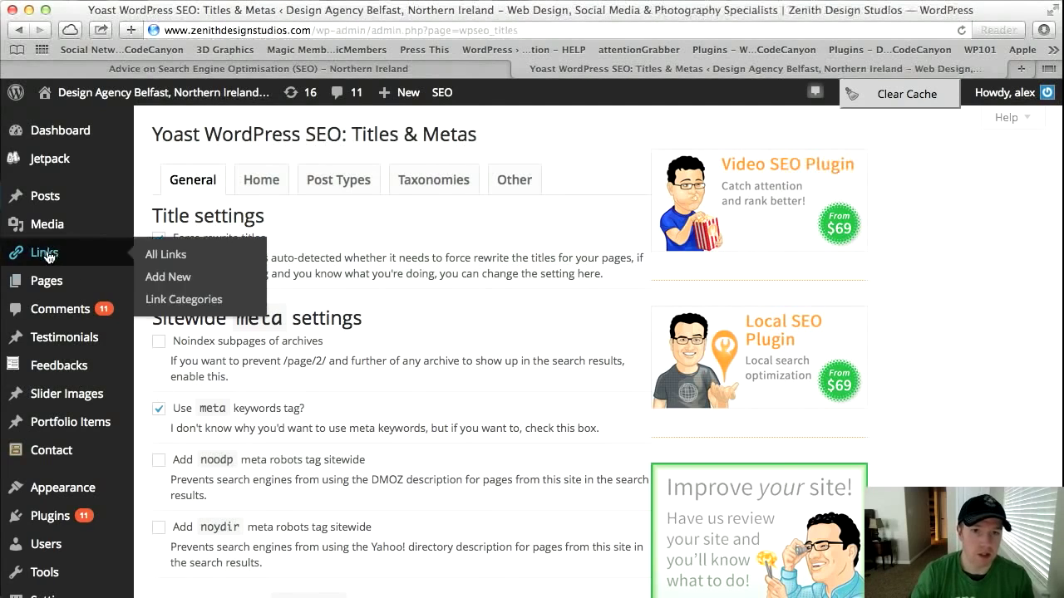
Switch to the published search engine optimisation basics page and examine its headings and content sections.
{"action": "left_click", "coordinate": [309, 70]}
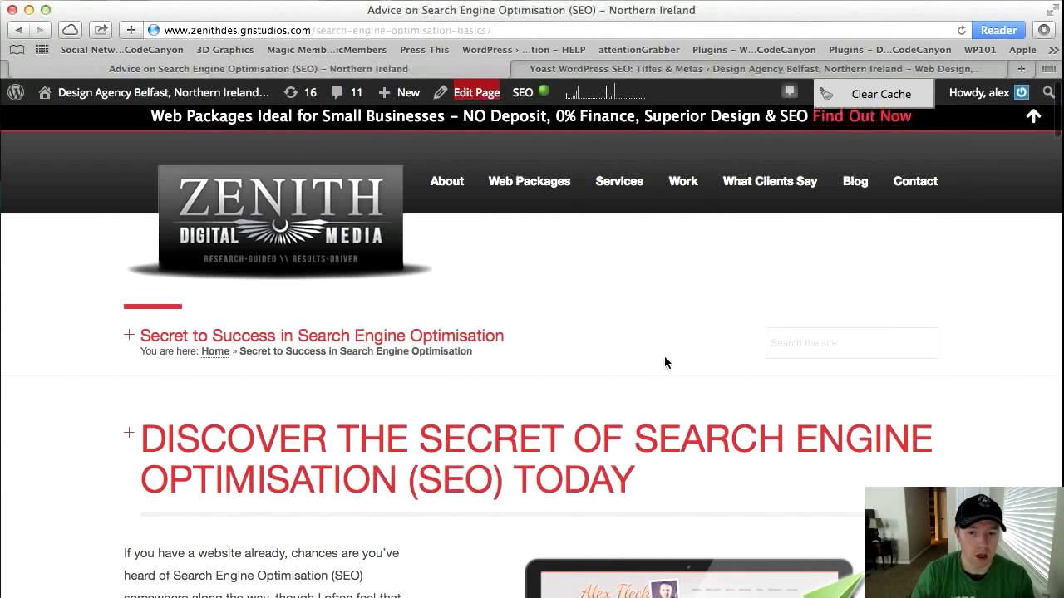
{"action": "scroll", "coordinate": [664, 362], "scroll_direction": "down", "scroll_amount": 10}
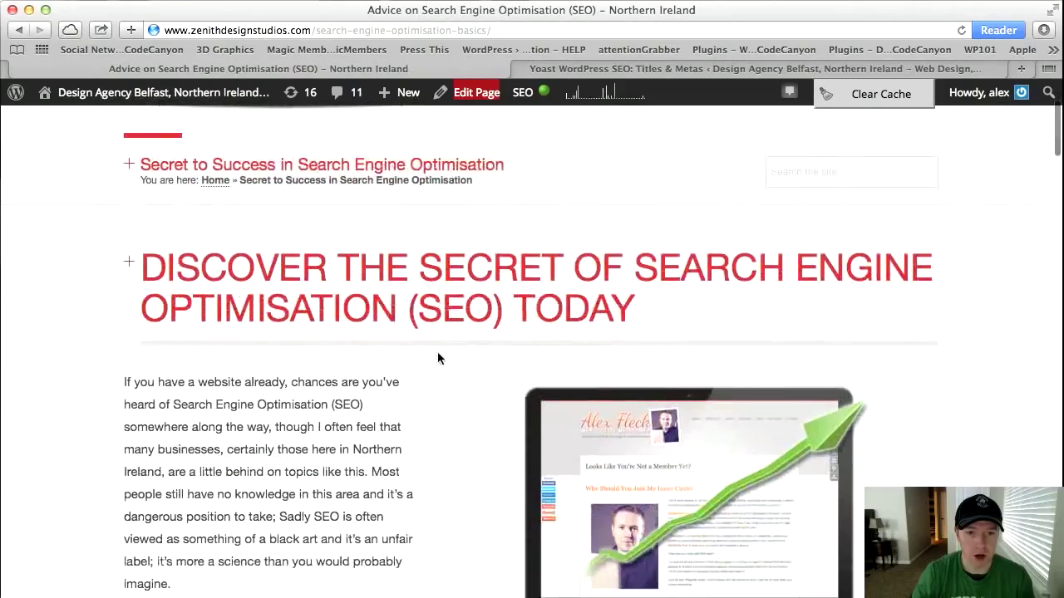
{"action": "scroll", "coordinate": [404, 356], "scroll_direction": "down", "scroll_amount": 15}
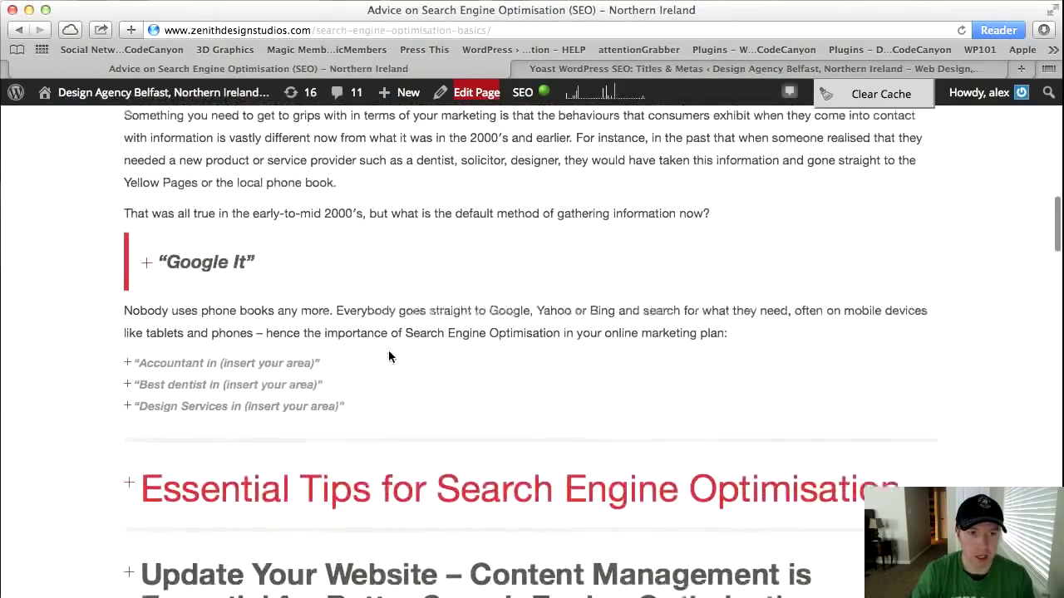
{"action": "scroll", "coordinate": [434, 357], "scroll_direction": "down", "scroll_amount": 15}
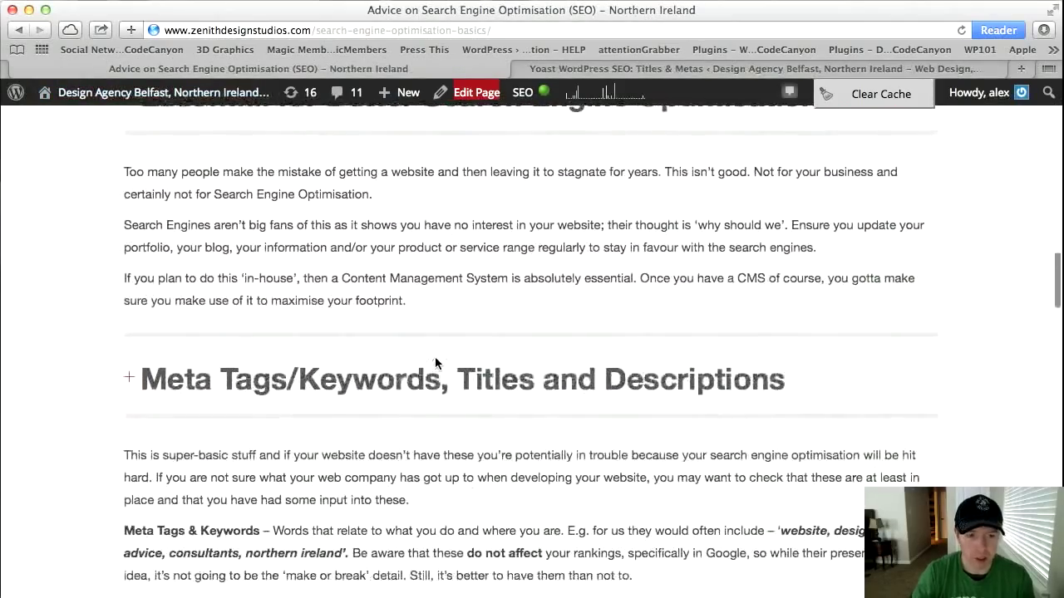
{"action": "scroll", "coordinate": [435, 362], "scroll_direction": "down", "scroll_amount": 15}
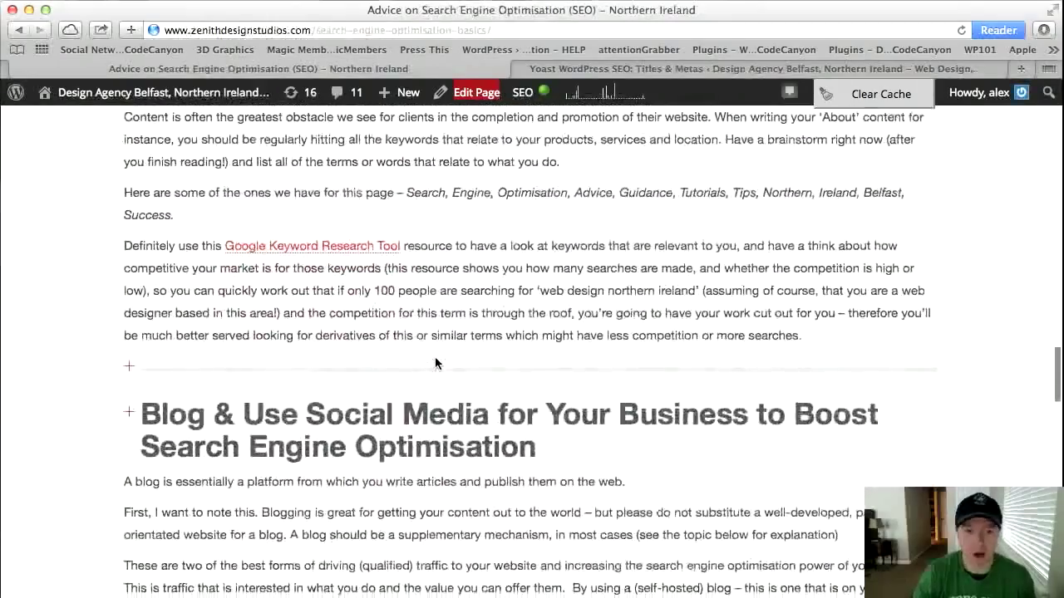
{"action": "scroll", "coordinate": [435, 362], "scroll_direction": "down", "scroll_amount": 1}
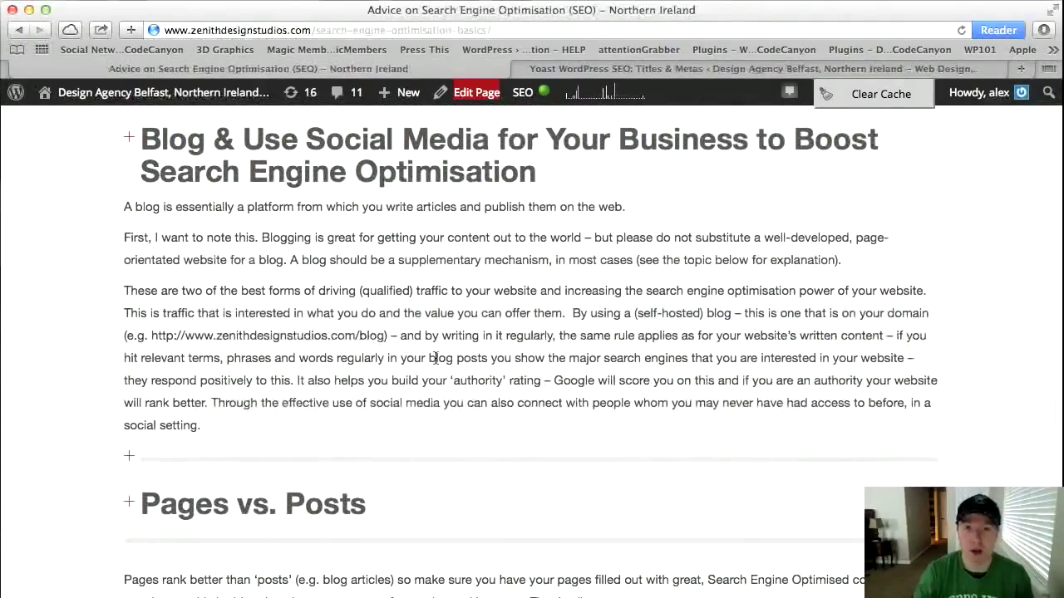
{"action": "scroll", "coordinate": [434, 358], "scroll_direction": "down", "scroll_amount": 15}
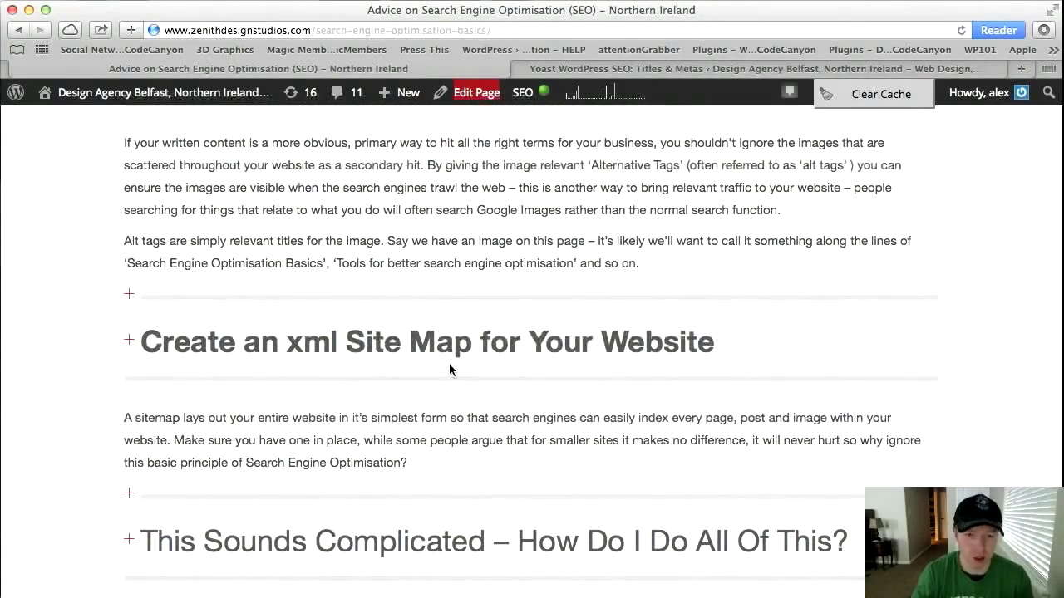
{"action": "scroll", "coordinate": [809, 299], "scroll_direction": "up", "scroll_amount": 15}
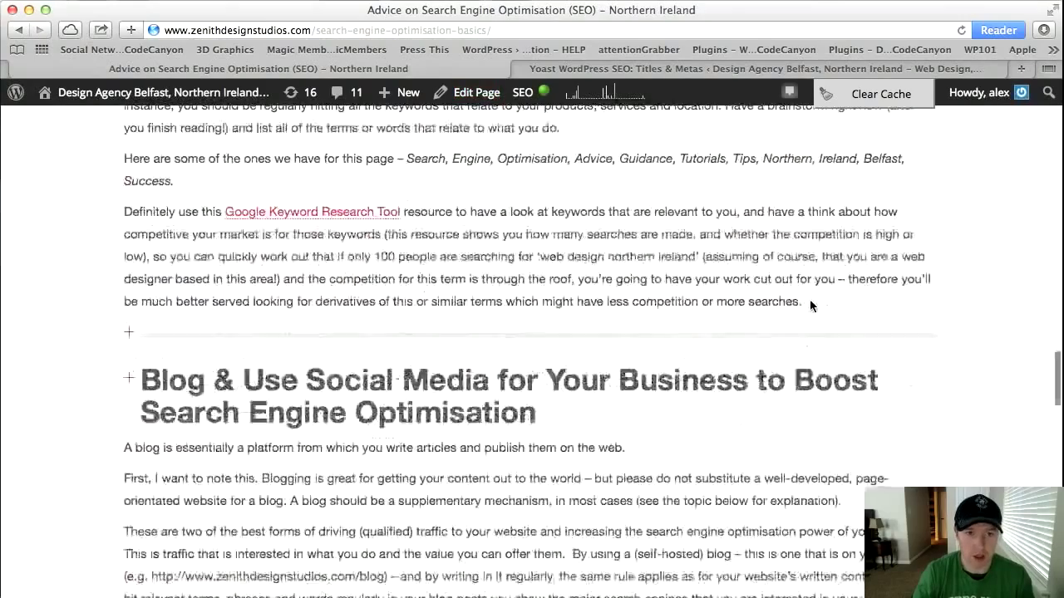
{"action": "scroll", "coordinate": [810, 306], "scroll_direction": "up", "scroll_amount": 10}
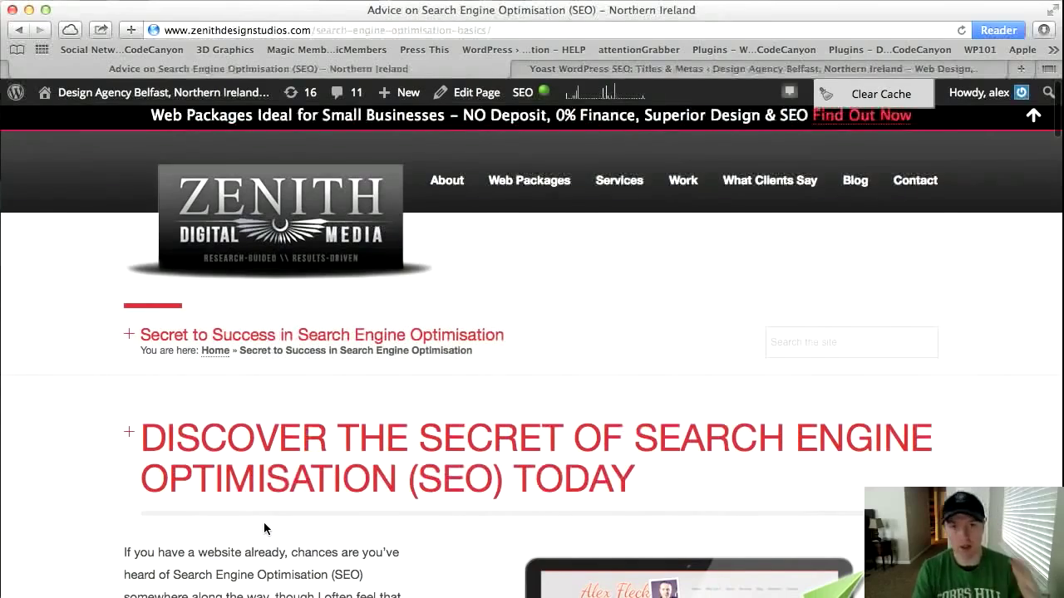
{"action": "scroll", "coordinate": [262, 520], "scroll_direction": "down", "scroll_amount": 4}
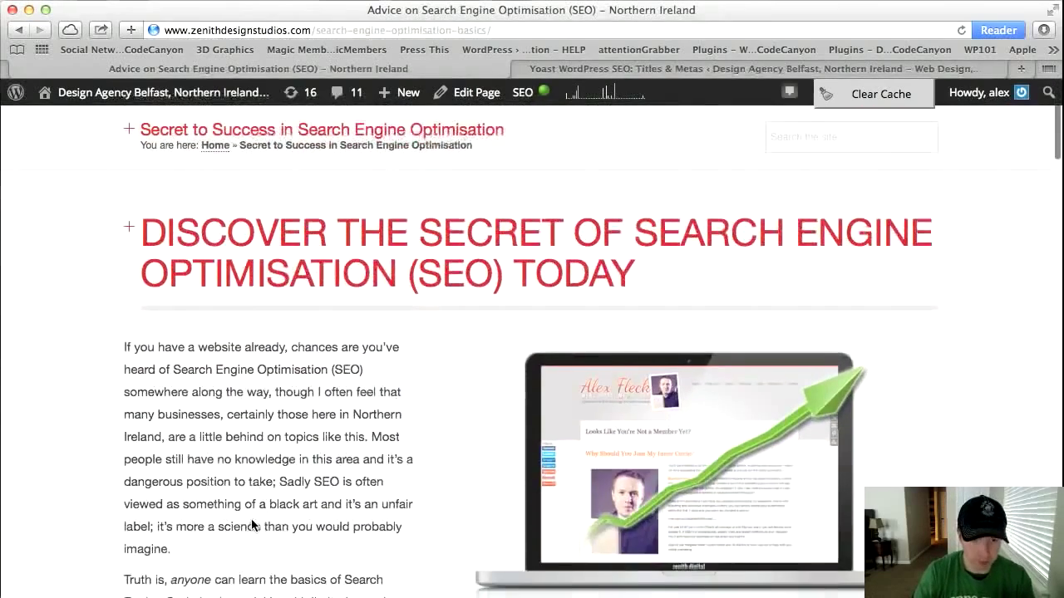
{"action": "scroll", "coordinate": [251, 518], "scroll_direction": "up", "scroll_amount": 5}
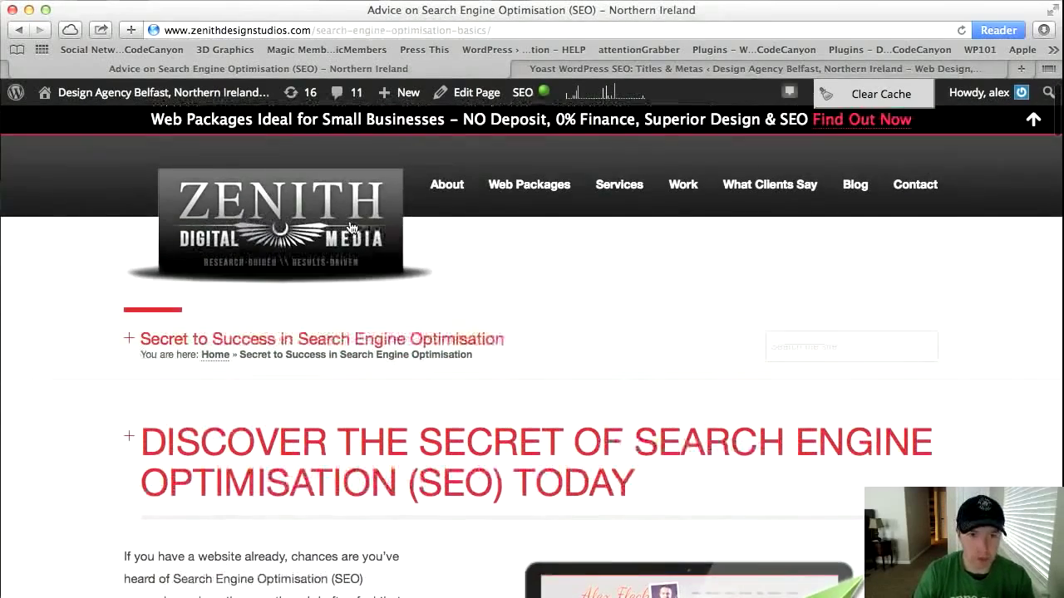
Open the search engine optimisation basics page for editing and examine its WordPress SEO by Yoast snippet preview and focus keyword.
{"action": "left_click", "coordinate": [478, 97]}
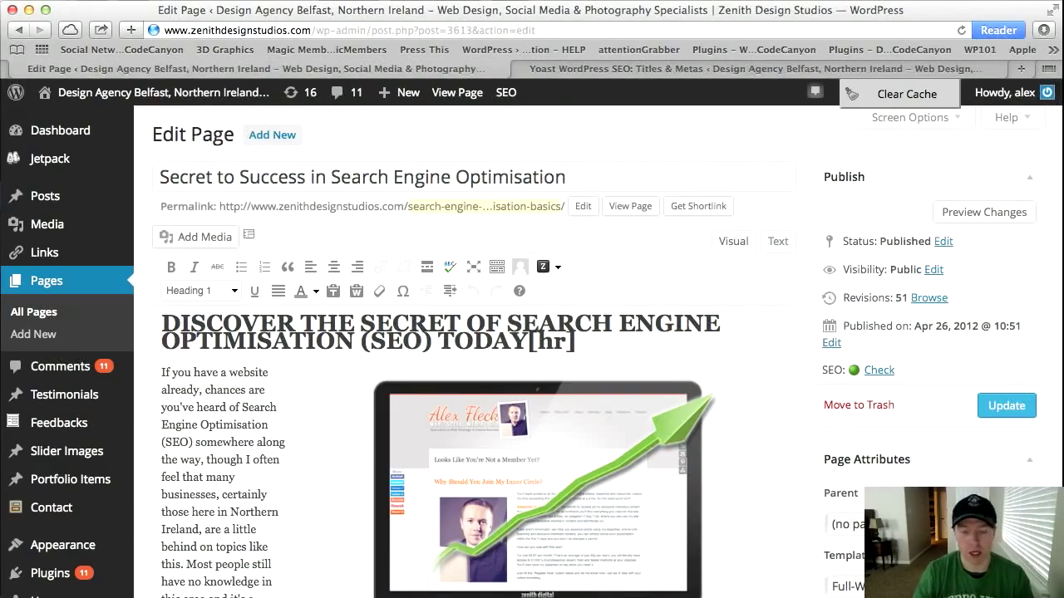
{"action": "scroll", "coordinate": [156, 246], "scroll_direction": "down", "scroll_amount": 10}
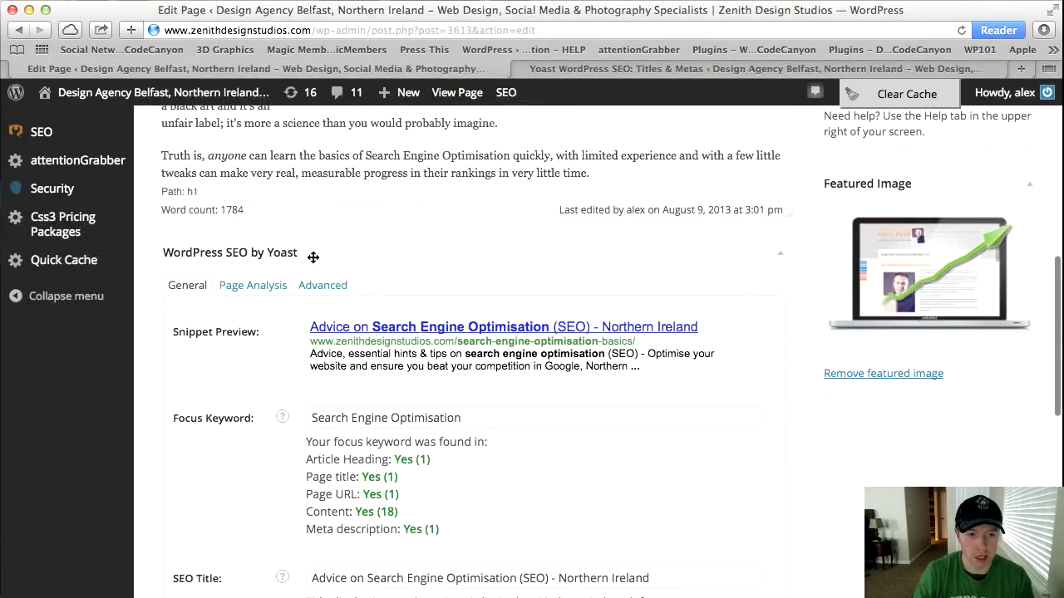
{"action": "scroll", "coordinate": [757, 504], "scroll_direction": "down", "scroll_amount": 3}
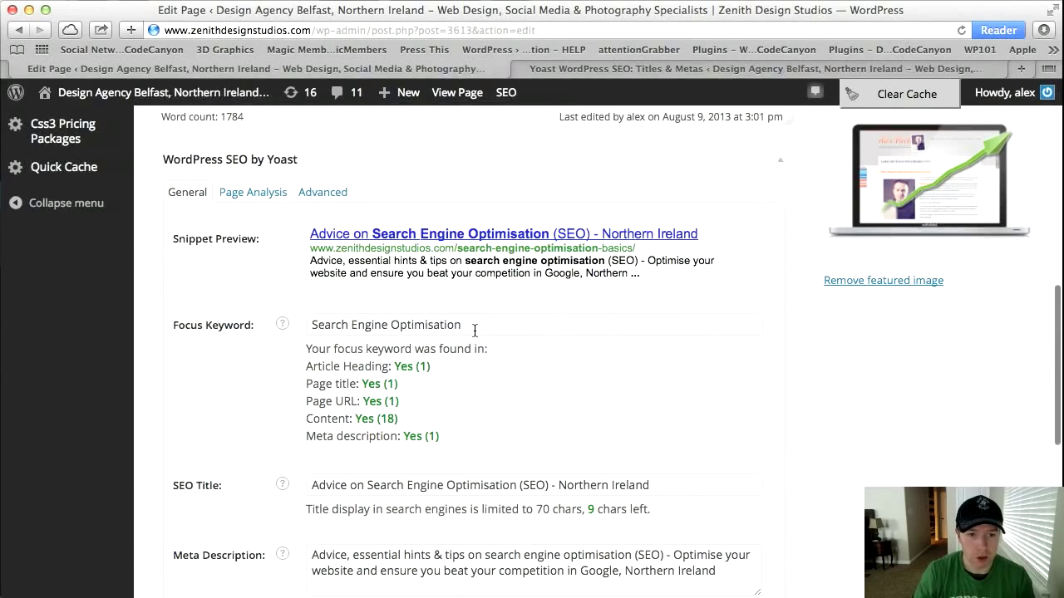
{"action": "left_click_drag", "start_coordinate": [474, 325], "coordinate": [290, 322]}
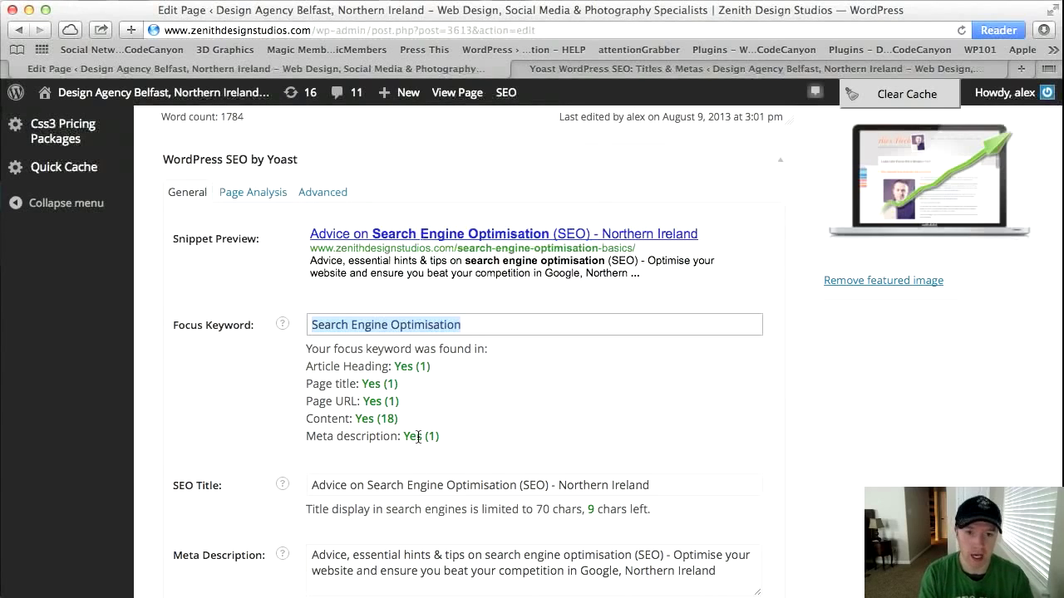
{"action": "scroll", "coordinate": [605, 405], "scroll_direction": "up", "scroll_amount": 10}
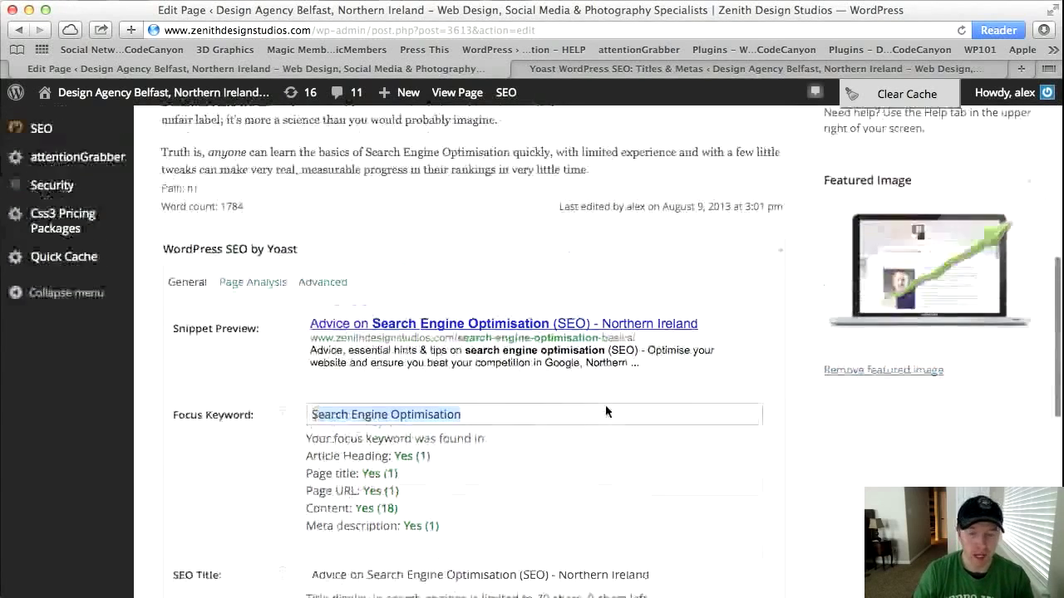
{"action": "scroll", "coordinate": [604, 416], "scroll_direction": "up", "scroll_amount": 4}
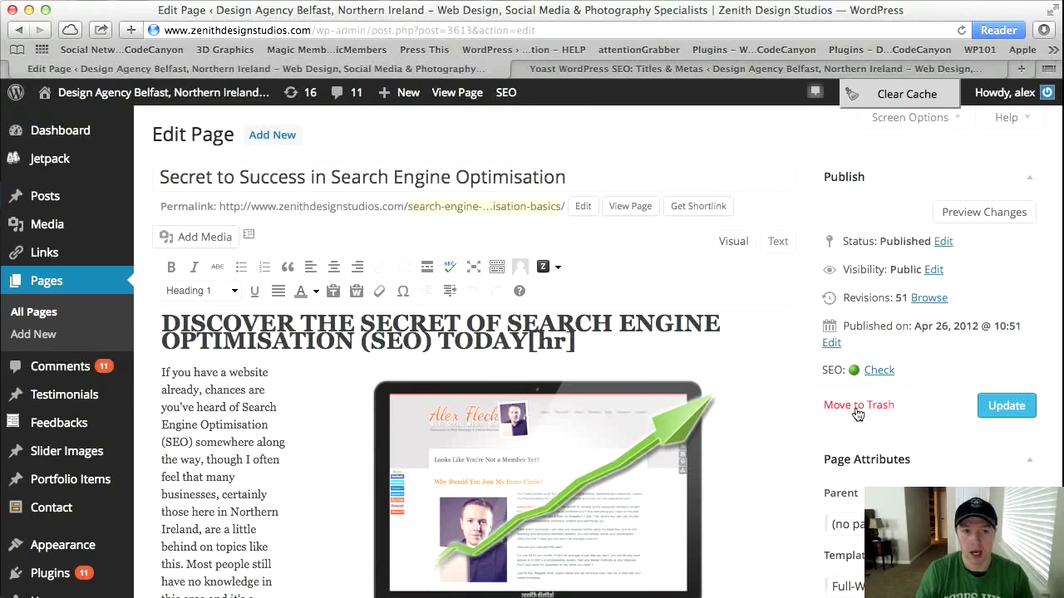
Open Google in a new browser tab and search for keyword planner.
{"action": "left_click", "coordinate": [1021, 68]}
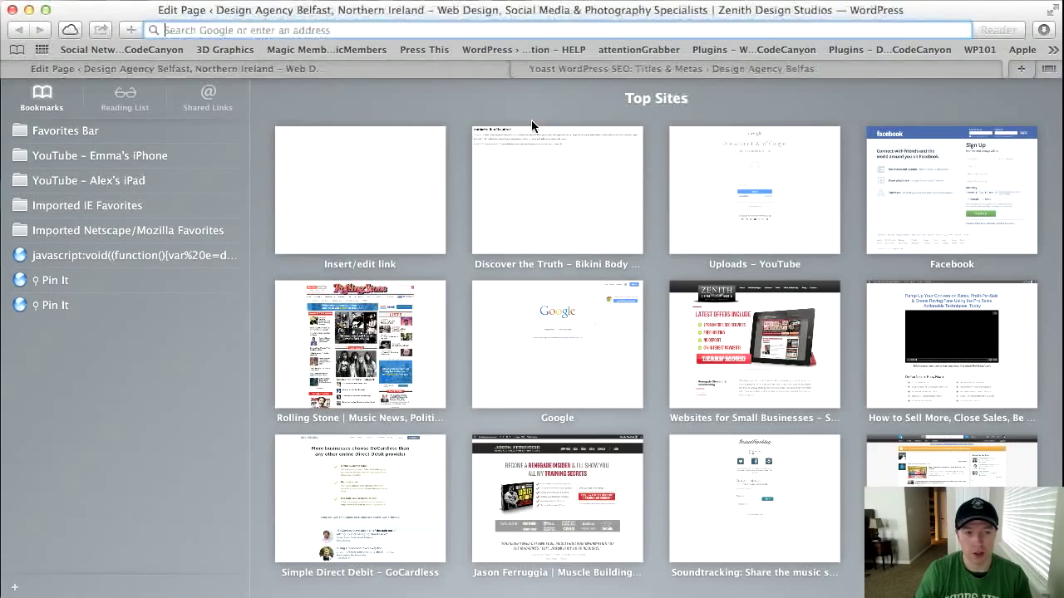
{"action": "left_click", "coordinate": [493, 381]}
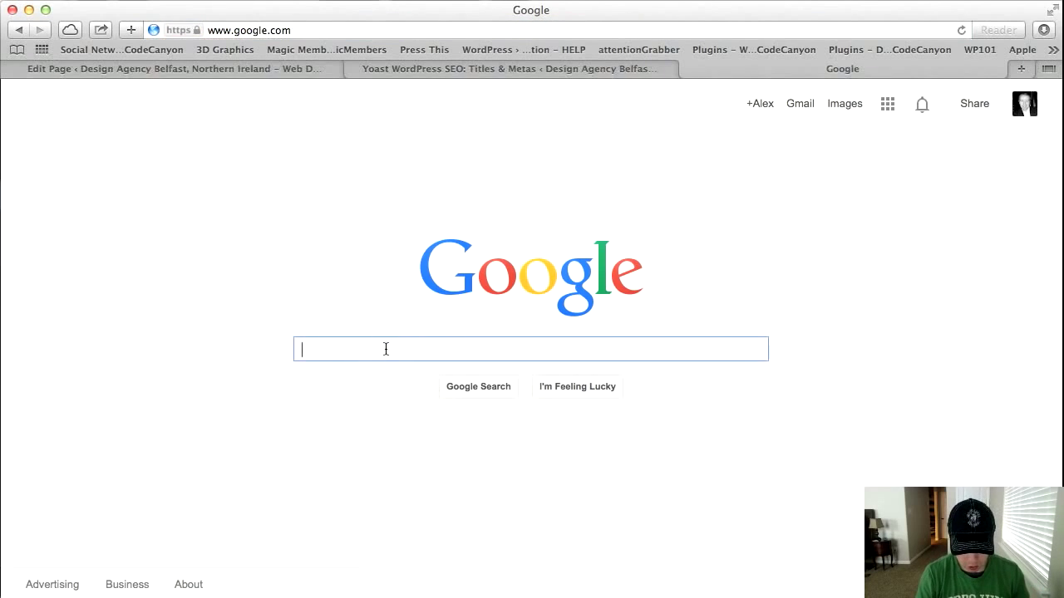
{"action": "type", "text": "keyword plann"}
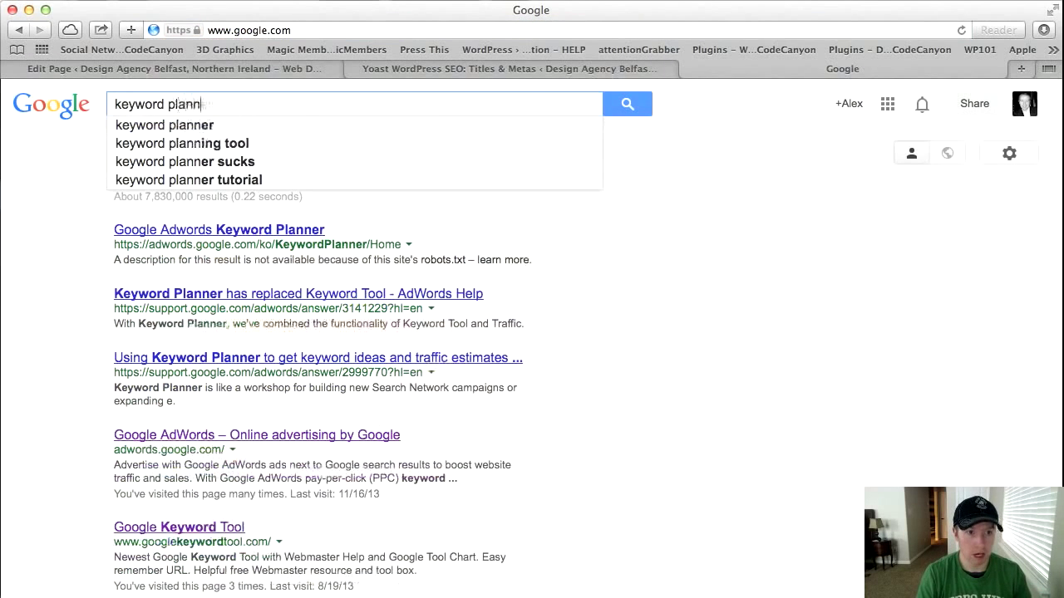
{"action": "type", "text": "er"}
{"action": "key", "text": "Return"}
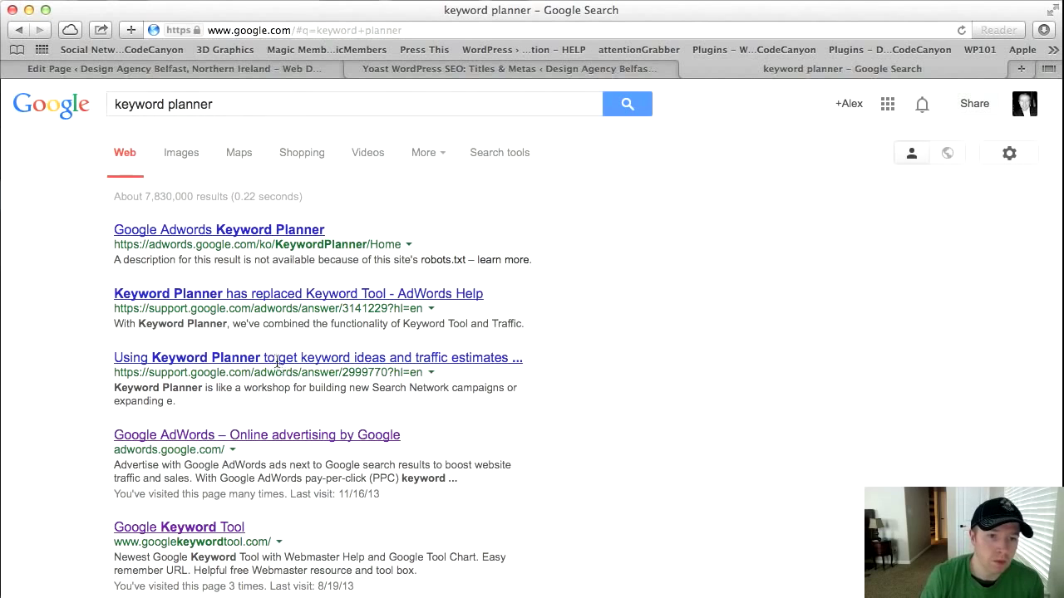
Open the Google Adwords Keyword Planner search result and sign in with the account password.
{"action": "left_click", "coordinate": [231, 231]}
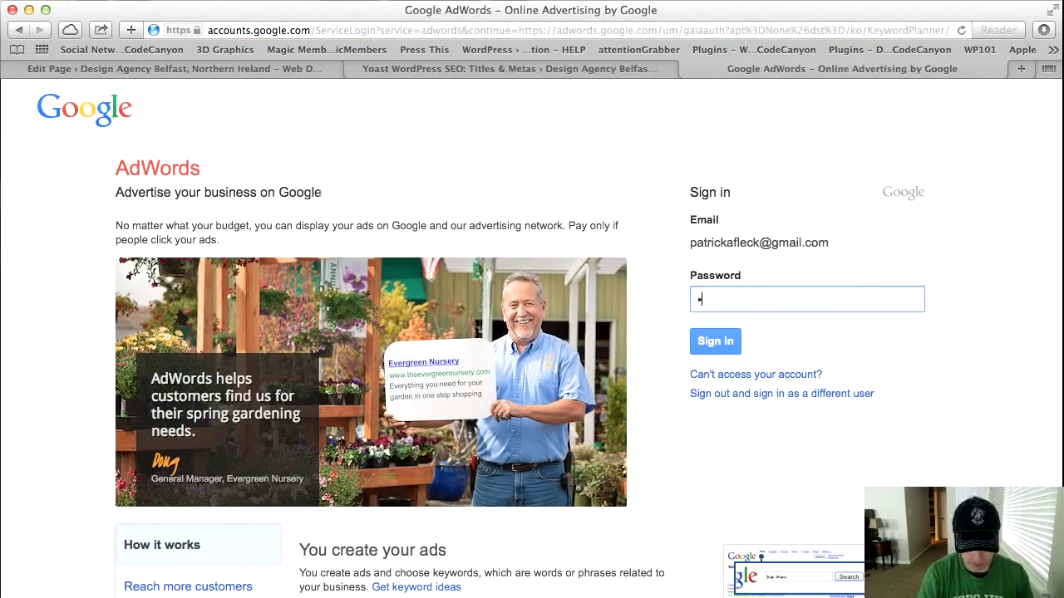
{"action": "type", "text": "•••••••••"}
{"action": "key", "text": "Return"}
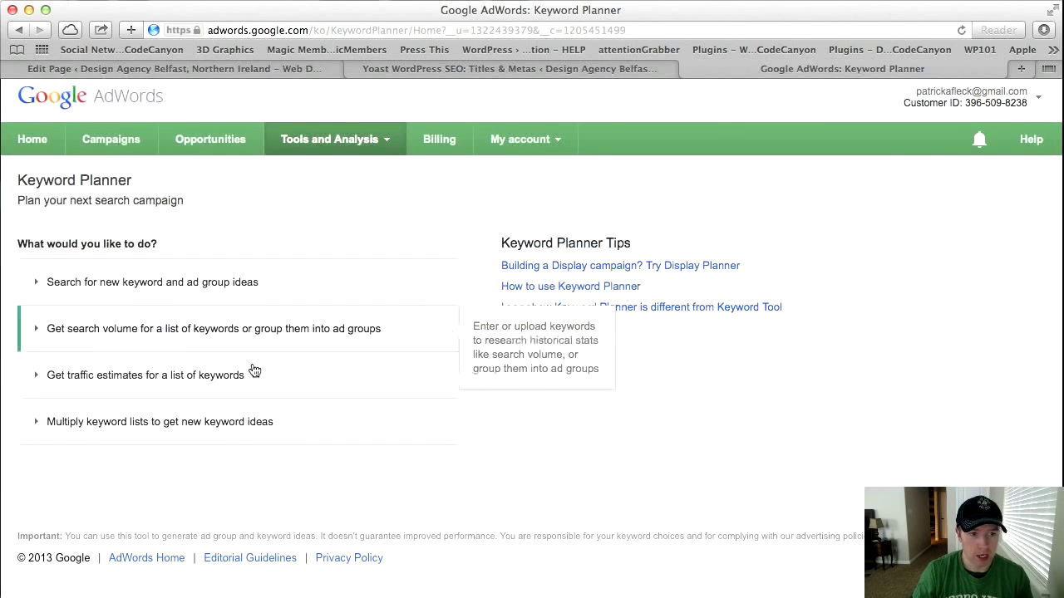
Start a search for new keyword and ad group ideas with search engine optimisation UK as the product or service.
{"action": "left_click", "coordinate": [185, 285]}
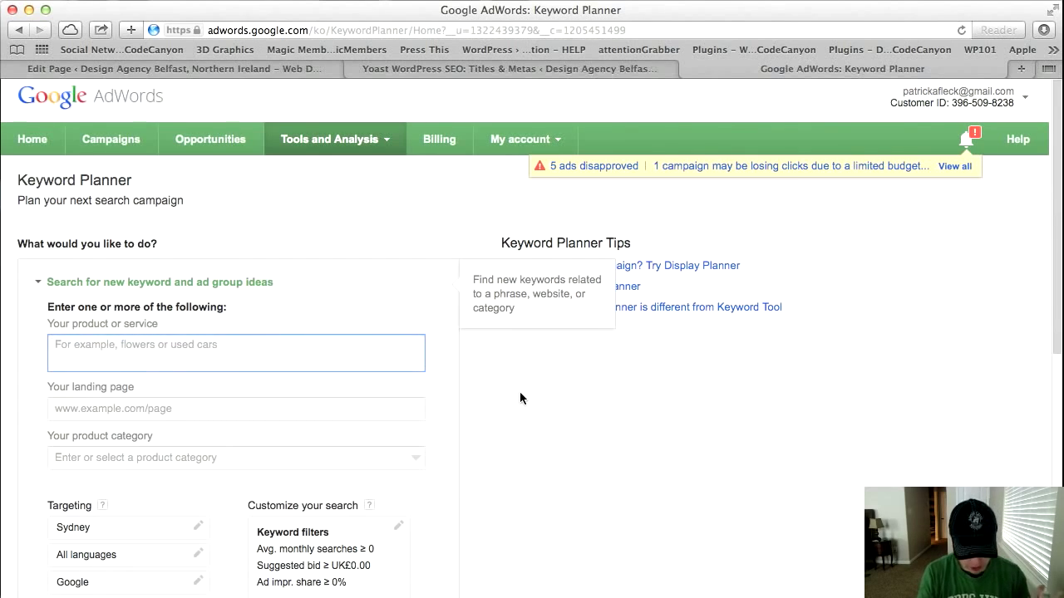
{"action": "type", "text": "search e"}
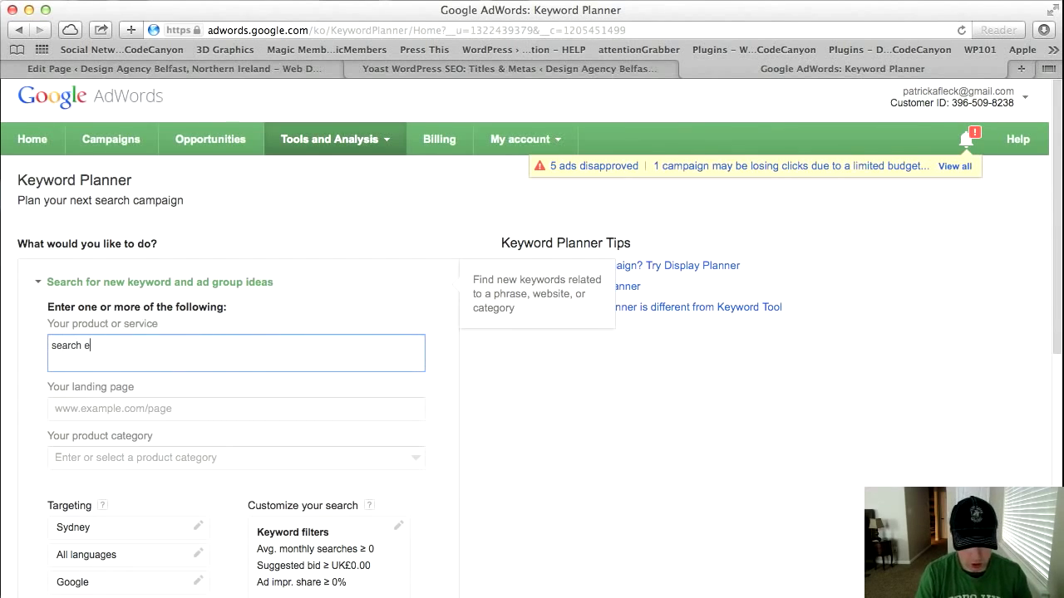
{"action": "type", "text": "ngine optimisation"}
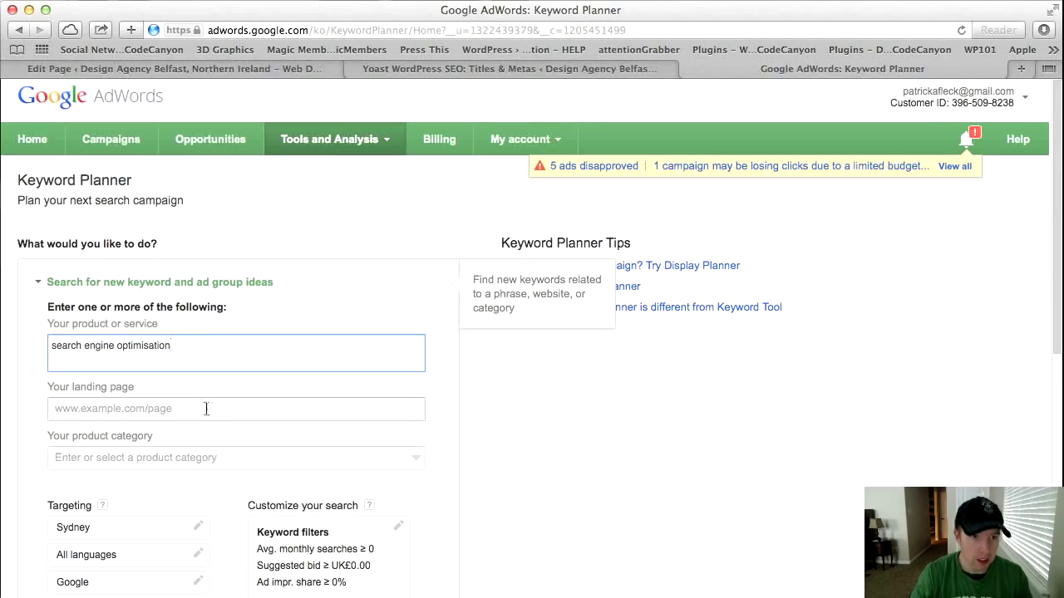
{"action": "left_click", "coordinate": [149, 344]}
{"action": "left_click", "coordinate": [213, 347]}
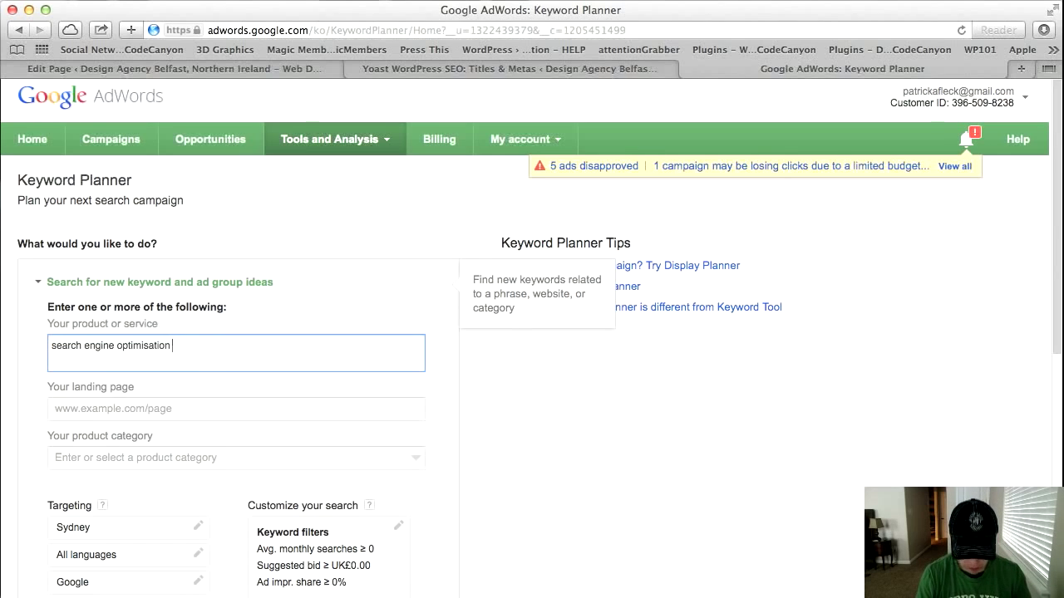
{"action": "type", "text": "UK"}
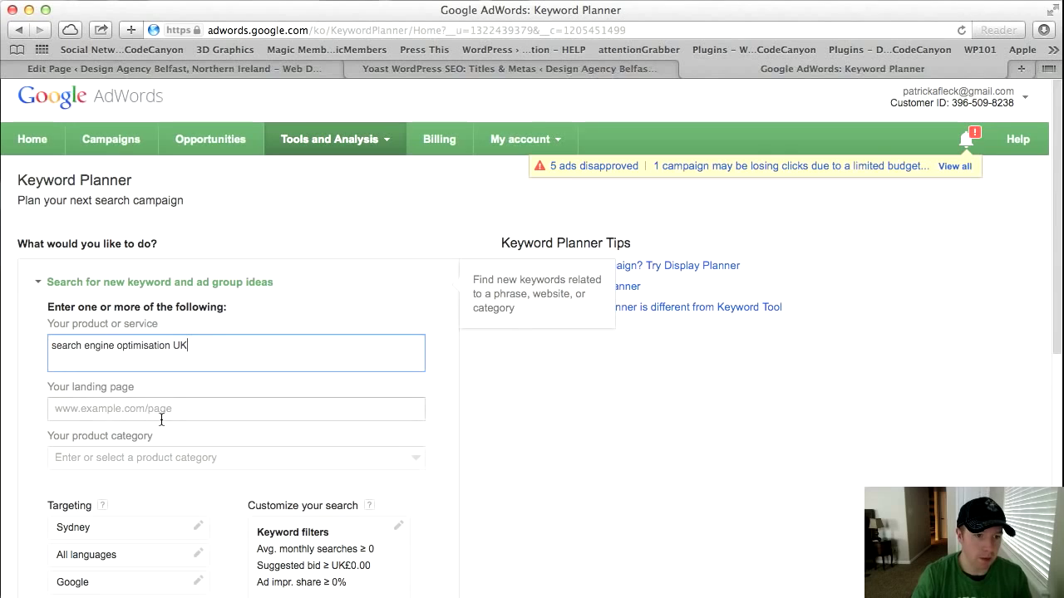
{"action": "left_click", "coordinate": [170, 410]}
{"action": "type", "text": "ww"}
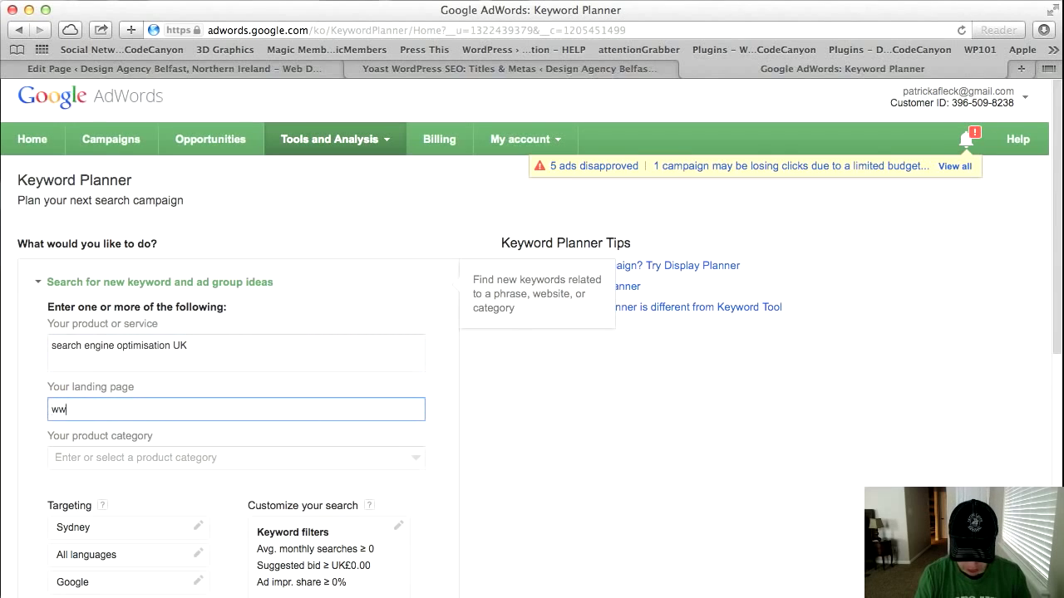
{"action": "type", "text": ".zenithdesi"}
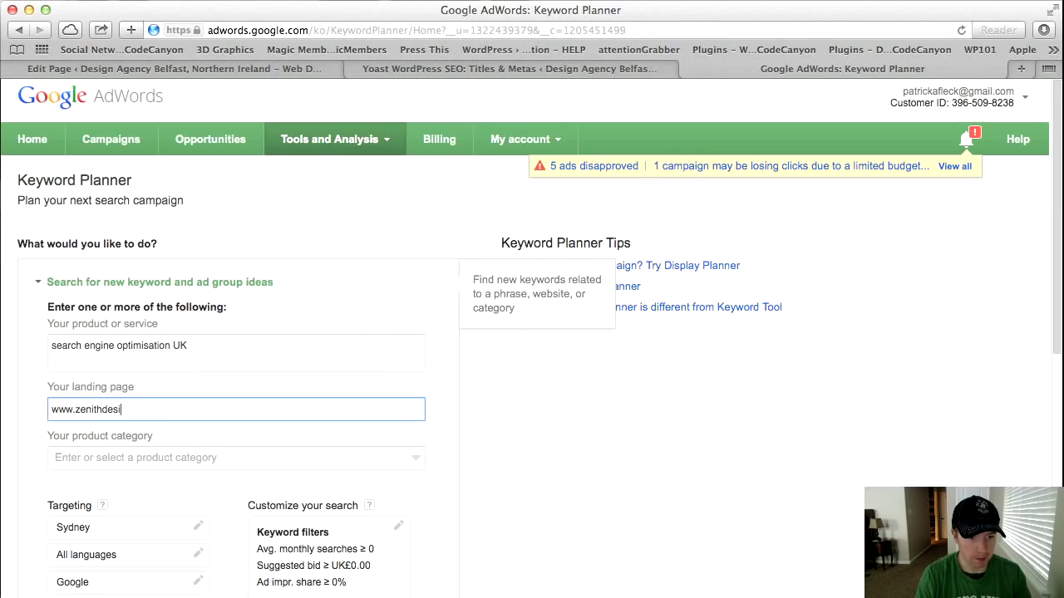
{"action": "type", "text": "gnstudios.com"}
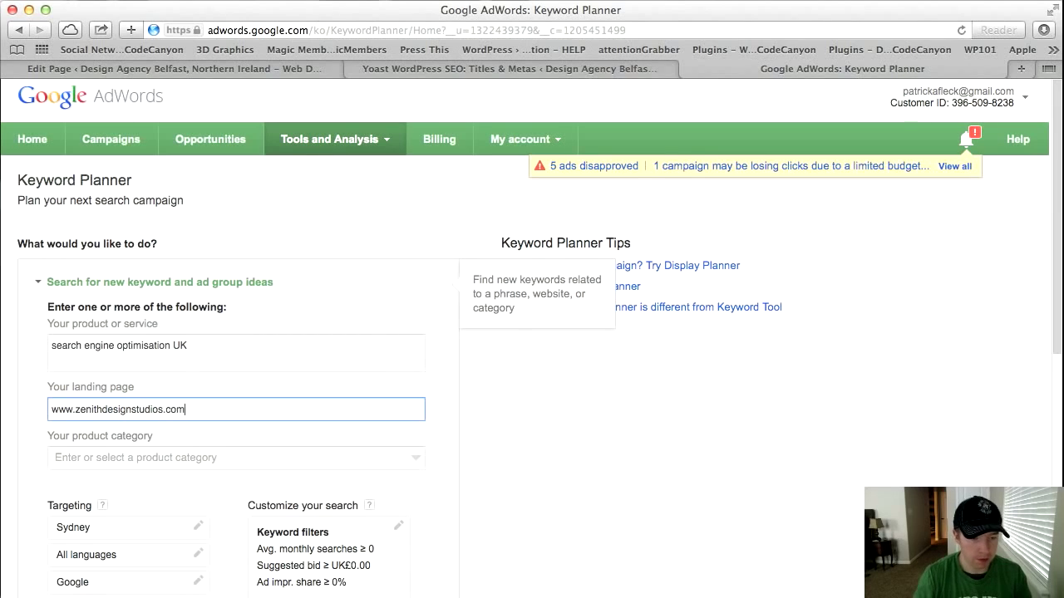
{"action": "left_click", "coordinate": [413, 458]}
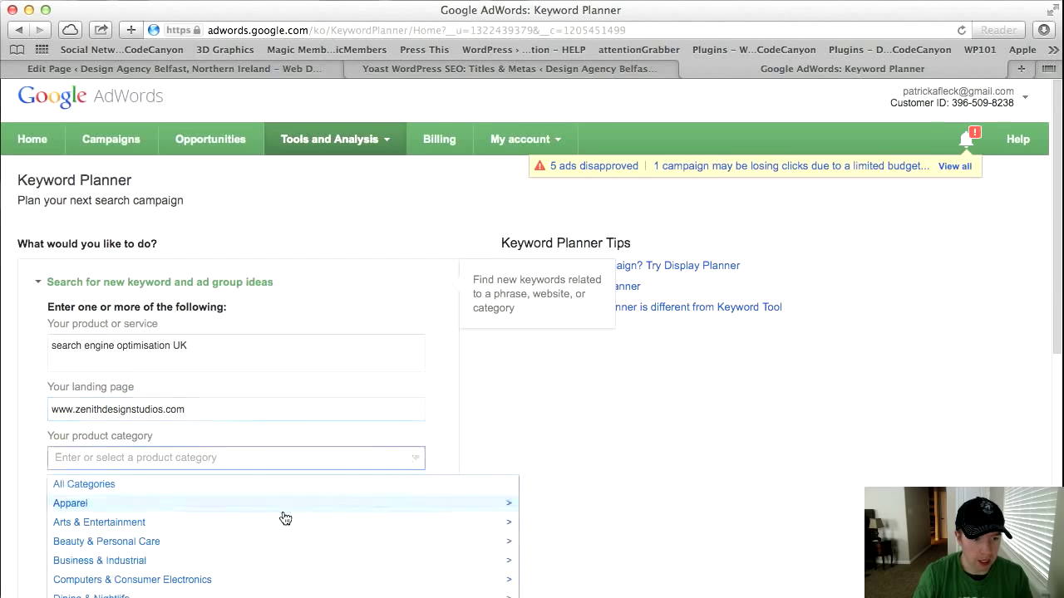
{"action": "scroll", "coordinate": [282, 518], "scroll_direction": "down", "scroll_amount": 3}
{"action": "left_click", "coordinate": [153, 438]}
{"action": "scroll", "coordinate": [153, 439], "scroll_direction": "down", "scroll_amount": 4}
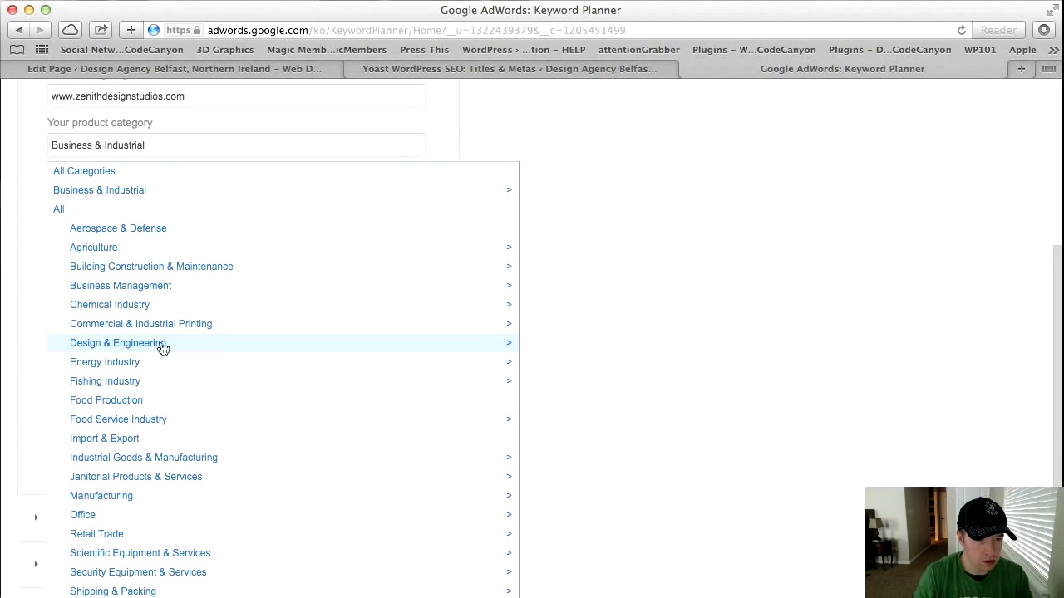
Set the product category to Web Design & Development.
{"action": "left_click_drag", "start_coordinate": [162, 140], "coordinate": [19, 142]}
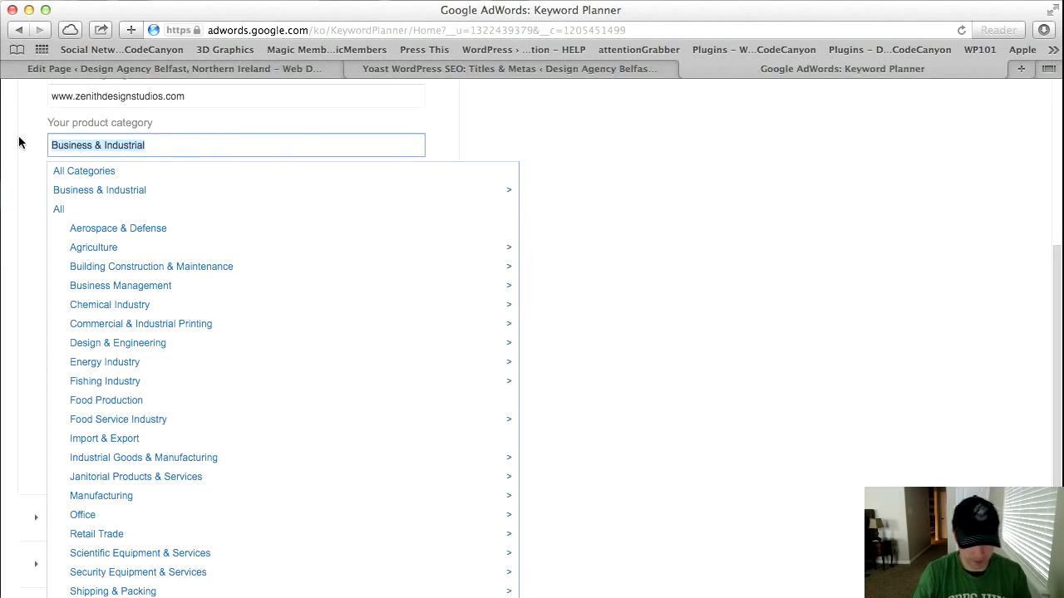
{"action": "type", "text": "web des"}
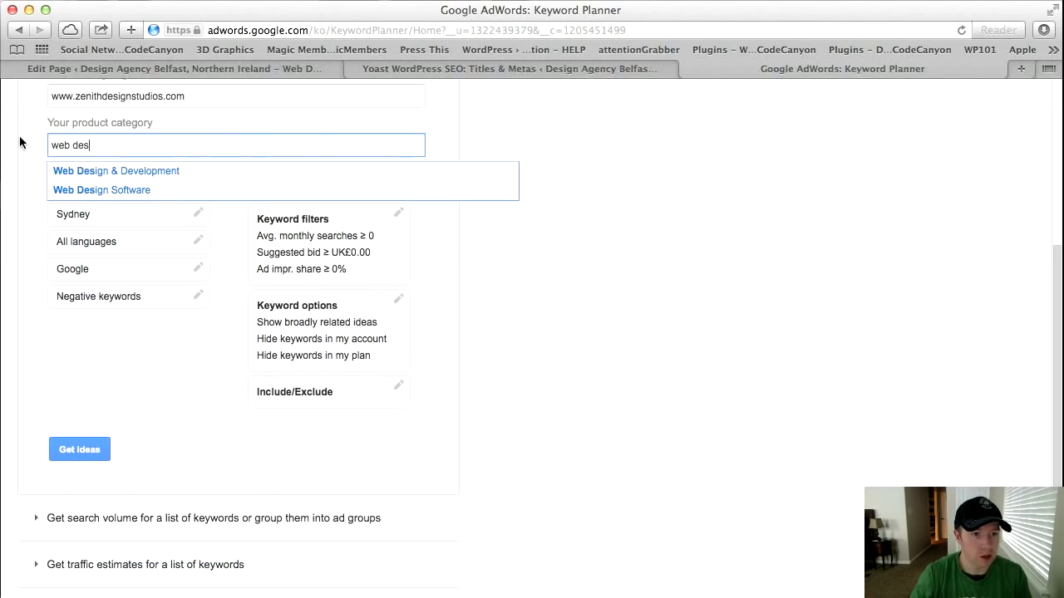
{"action": "left_click", "coordinate": [78, 171]}
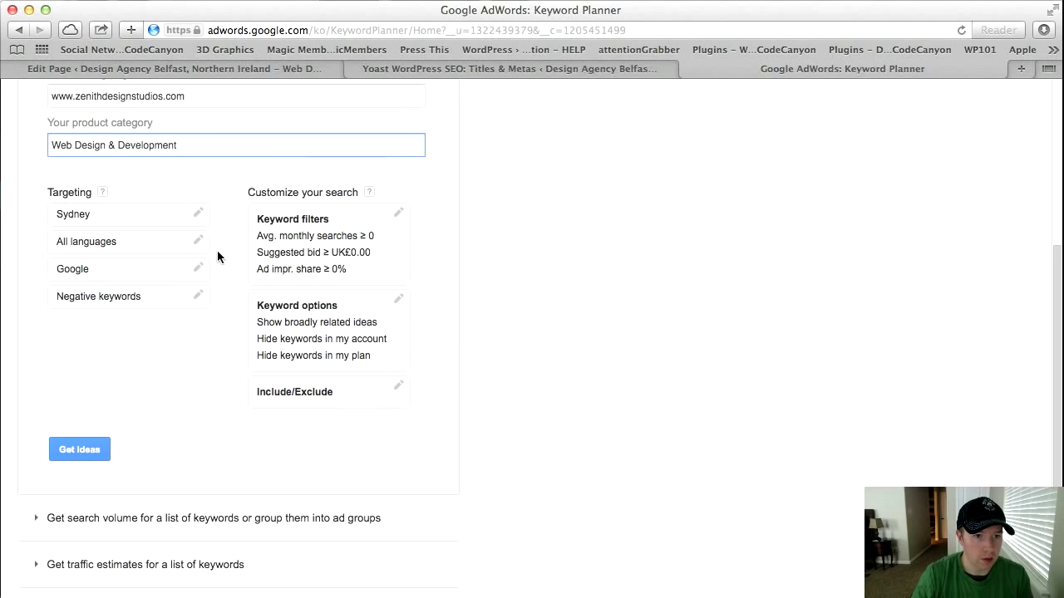
Remove Sydney from the targeting so that all locations are covered, and get the keyword ideas.
{"action": "scroll", "coordinate": [217, 250], "scroll_direction": "up", "scroll_amount": 1}
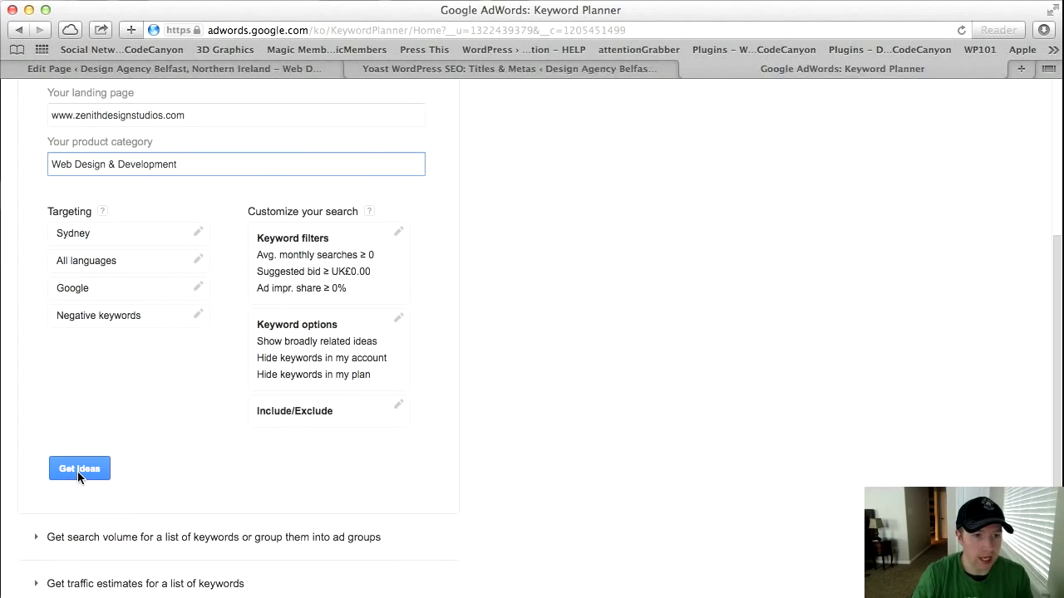
{"action": "left_click", "coordinate": [198, 234]}
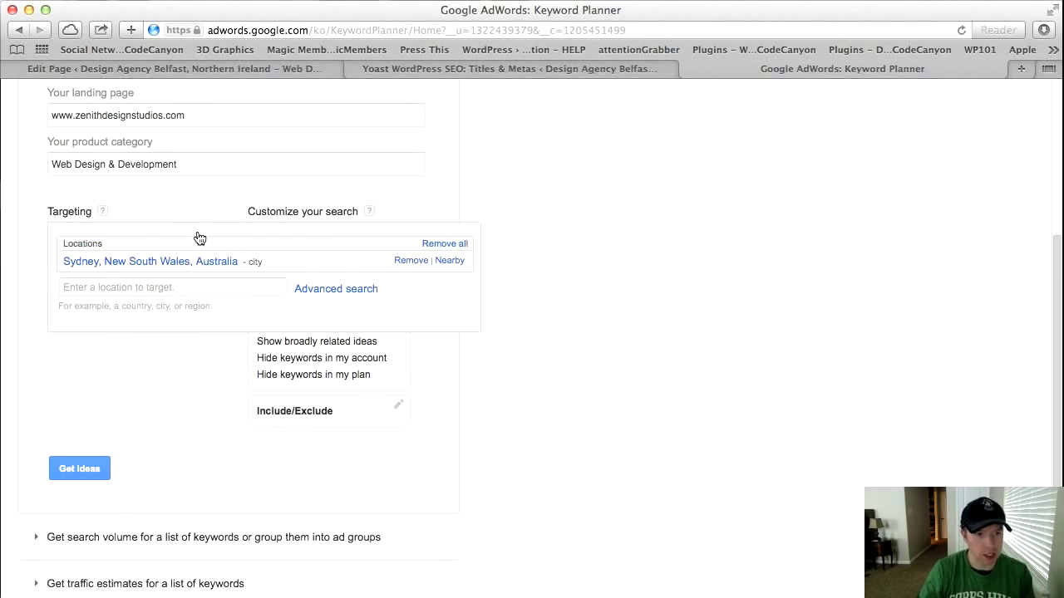
{"action": "left_click", "coordinate": [411, 261]}
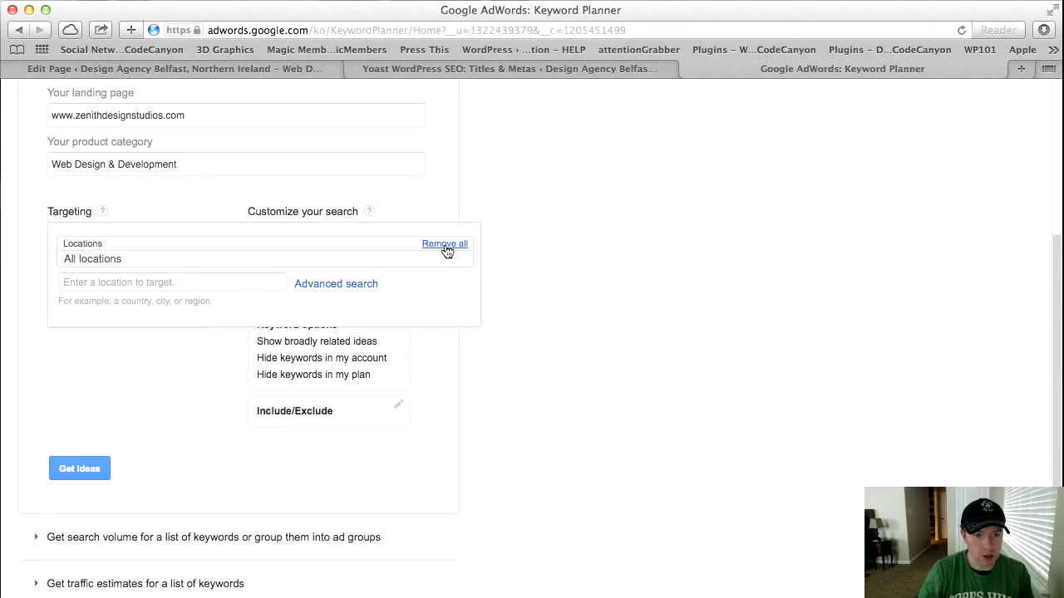
{"action": "left_click", "coordinate": [233, 372]}
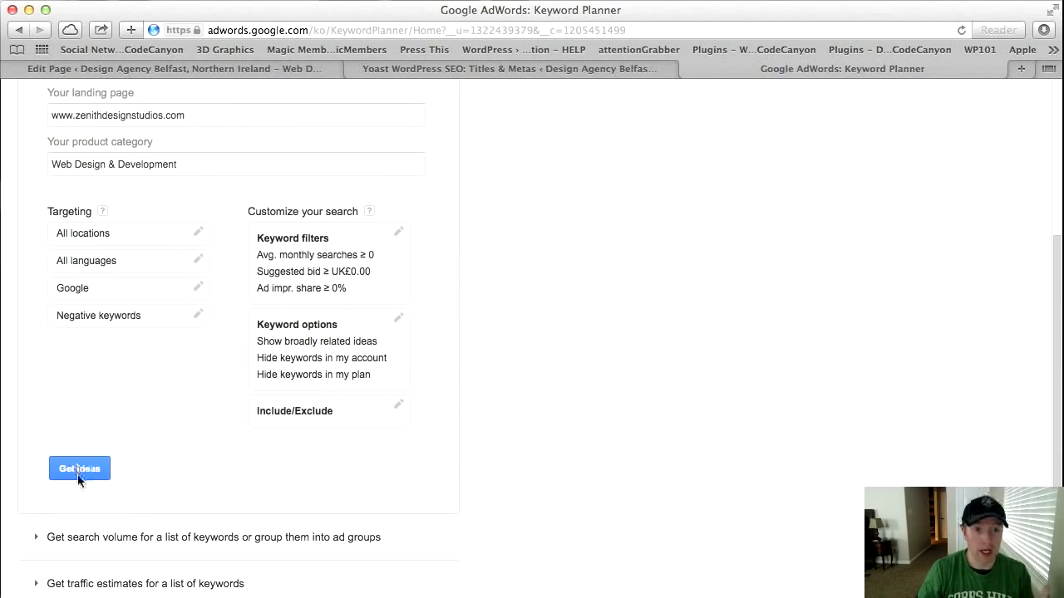
{"action": "left_click", "coordinate": [79, 468]}
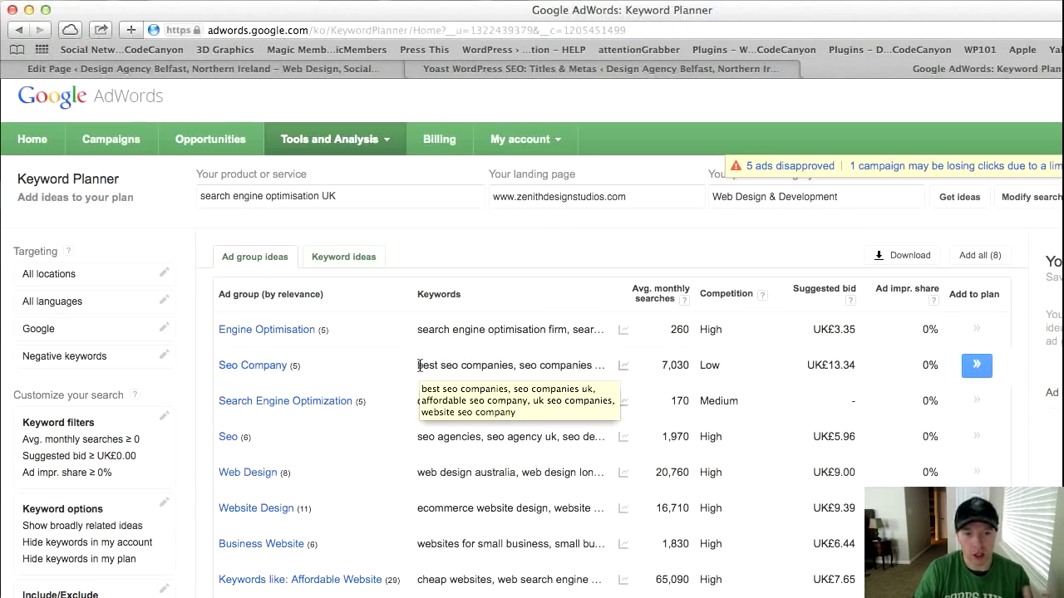
Compare average monthly searches, competition and suggested bids for the Seo Company, Search Engine Optimization and Seo ad groups.
{"action": "left_click_drag", "start_coordinate": [661, 364], "coordinate": [688, 363]}
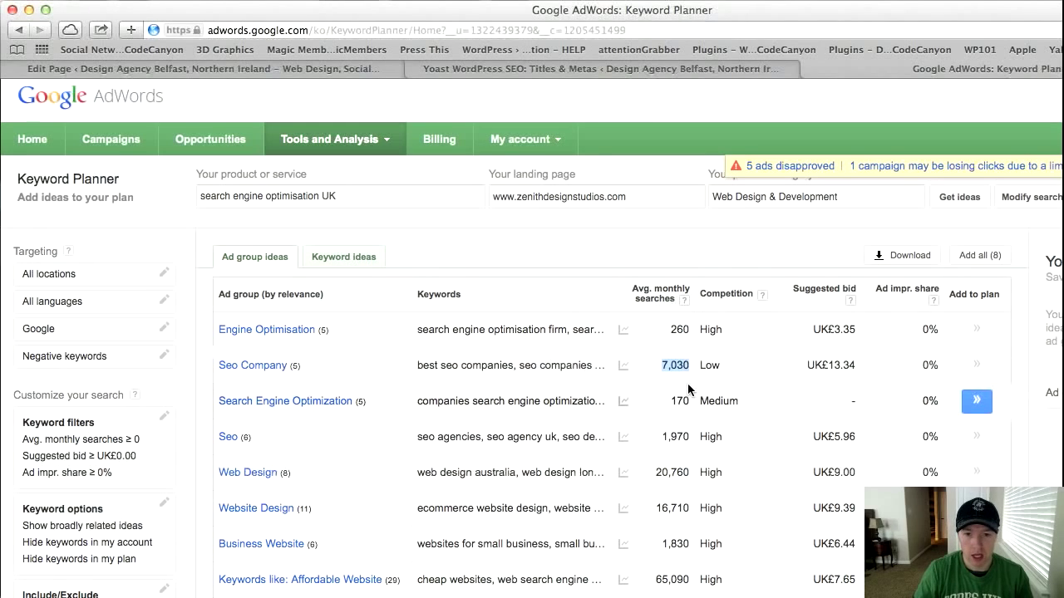
{"action": "left_click_drag", "start_coordinate": [700, 365], "coordinate": [716, 366]}
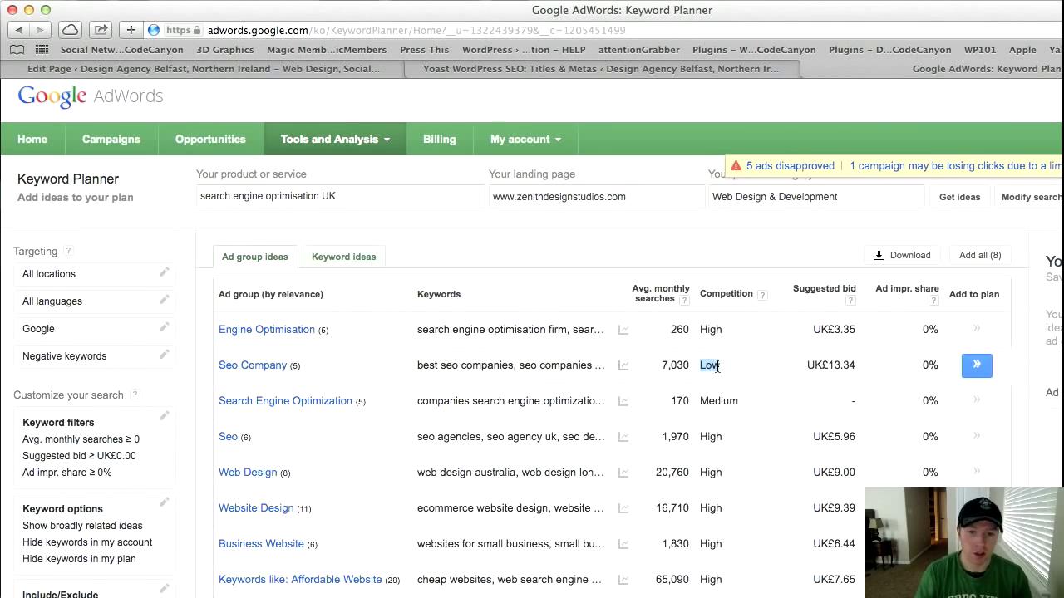
{"action": "left_click_drag", "start_coordinate": [663, 437], "coordinate": [693, 436]}
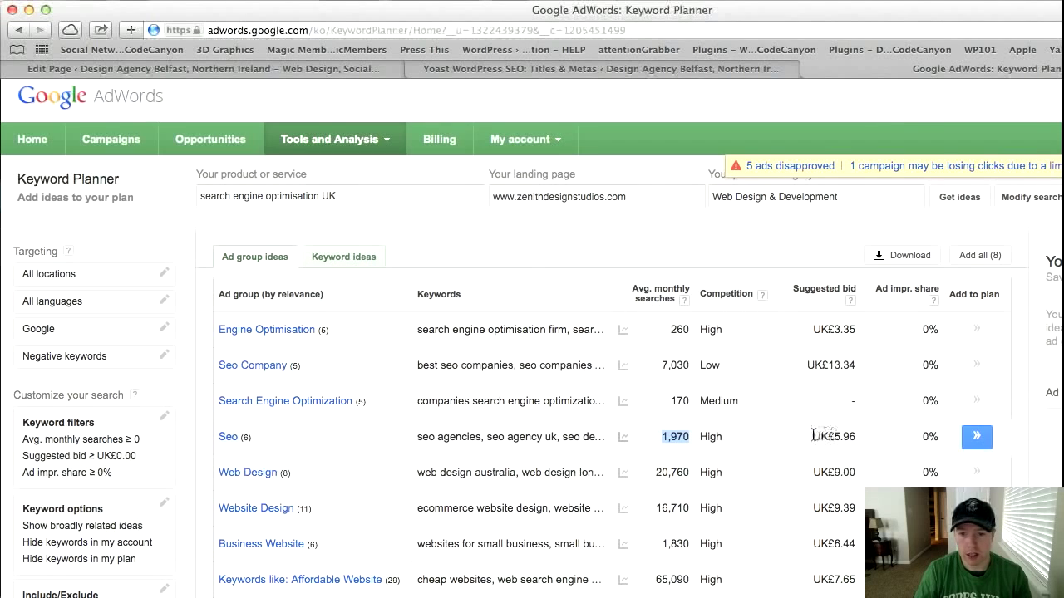
{"action": "left_click_drag", "start_coordinate": [813, 435], "coordinate": [857, 436]}
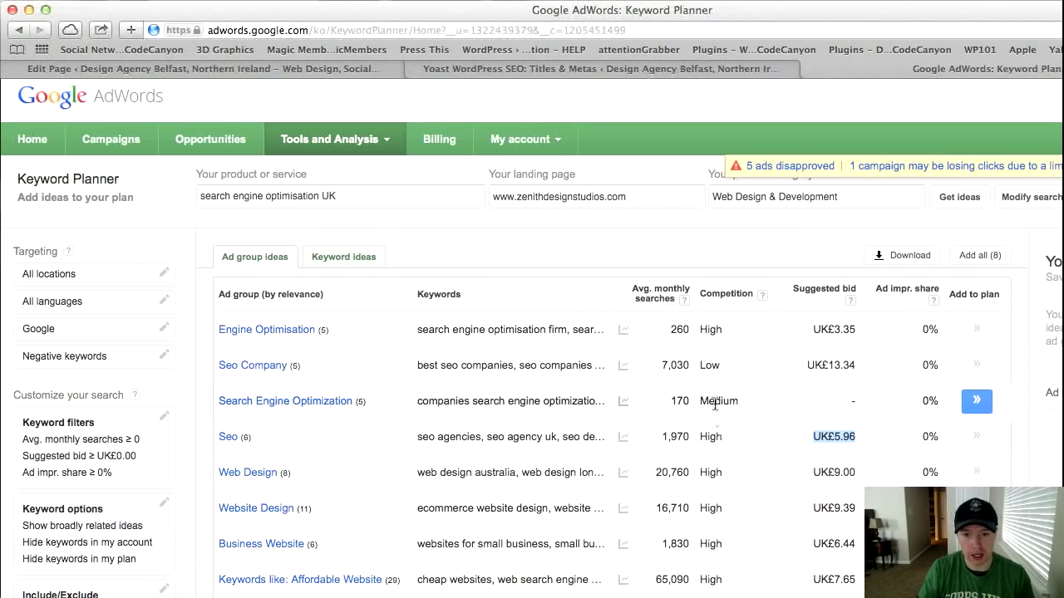
{"action": "left_click_drag", "start_coordinate": [700, 402], "coordinate": [748, 400]}
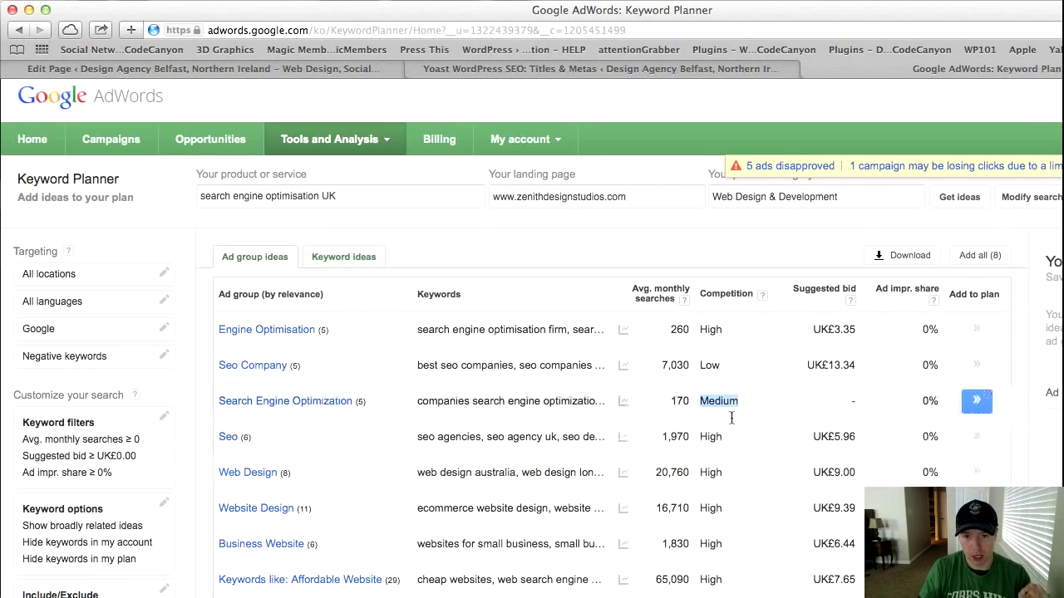
{"action": "left_click", "coordinate": [672, 403]}
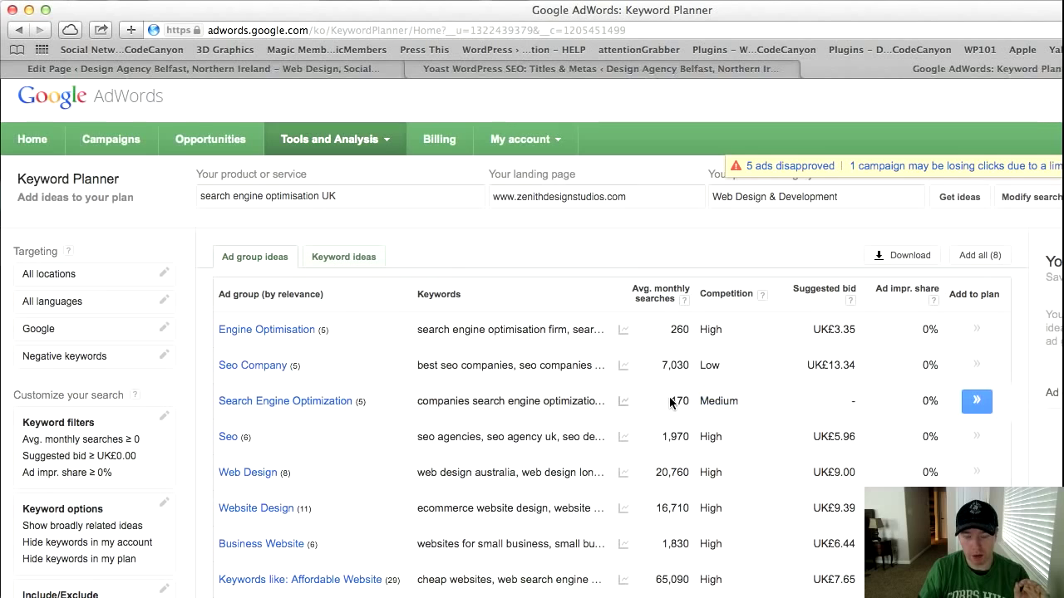
{"action": "left_click_drag", "start_coordinate": [672, 403], "coordinate": [693, 399]}
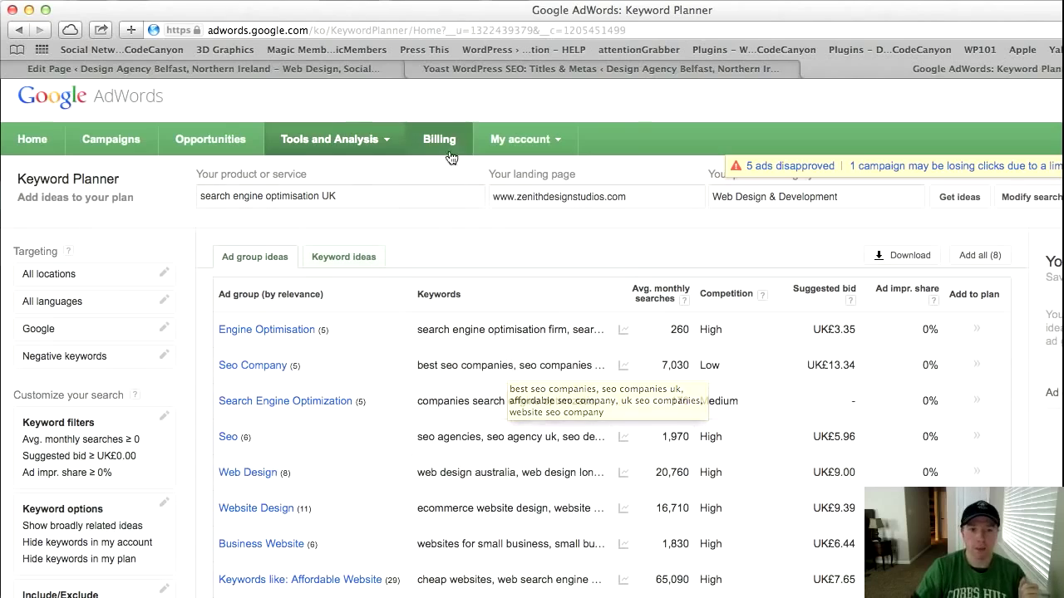
Switch back to the WordPress page editor and examine the keyword phrase in the page title and the Yoast focus keyword.
{"action": "left_click", "coordinate": [261, 67]}
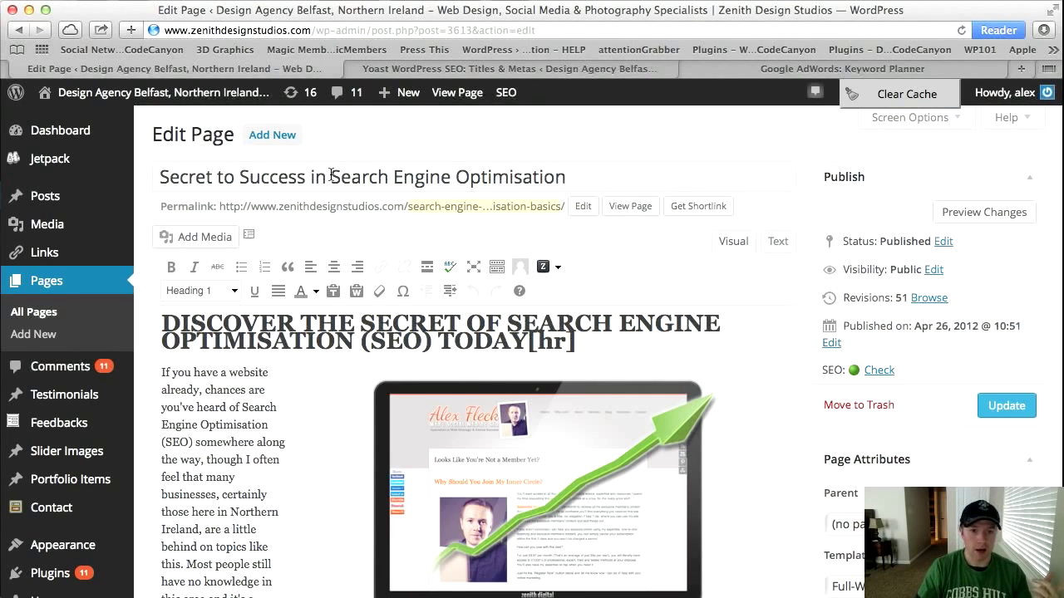
{"action": "left_click_drag", "start_coordinate": [331, 176], "coordinate": [689, 176]}
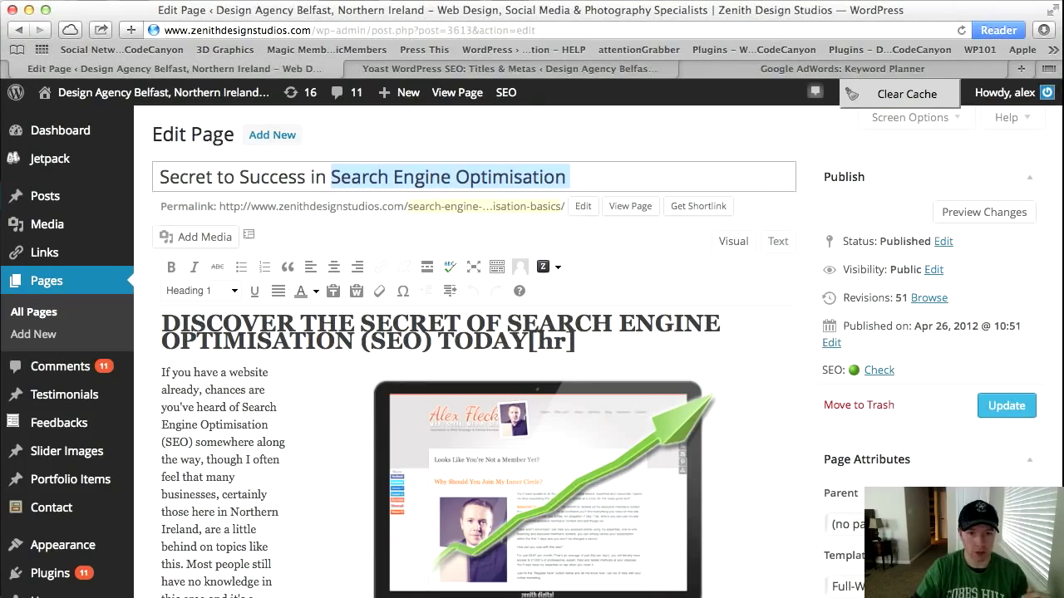
{"action": "scroll", "coordinate": [386, 233], "scroll_direction": "down", "scroll_amount": 15}
{"action": "scroll", "coordinate": [385, 233], "scroll_direction": "up", "scroll_amount": 3}
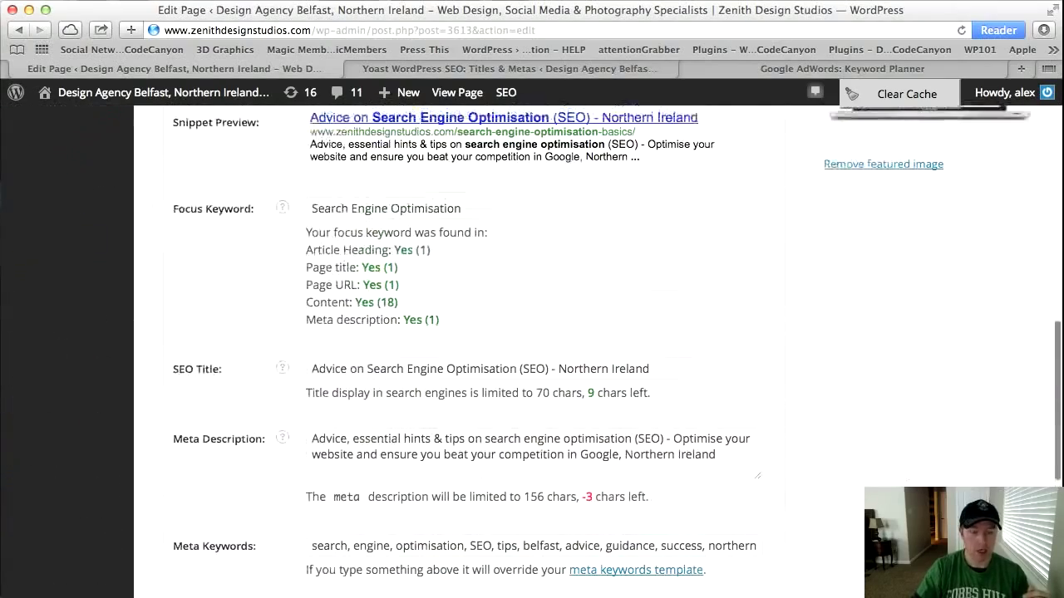
{"action": "left_click", "coordinate": [471, 209]}
{"action": "left_click_drag", "start_coordinate": [427, 208], "coordinate": [457, 208]}
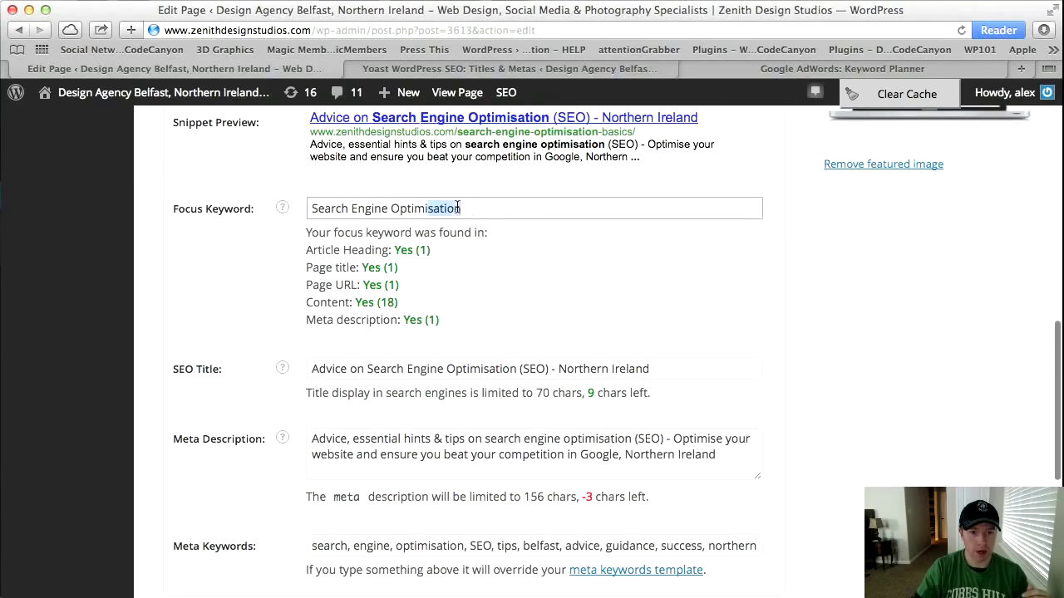
Examine the Yoast focus keyword and the matching phrase Search Engine Optimisation in the page title.
{"action": "key", "text": "super+a"}
{"action": "scroll", "coordinate": [831, 358], "scroll_direction": "up", "scroll_amount": 15}
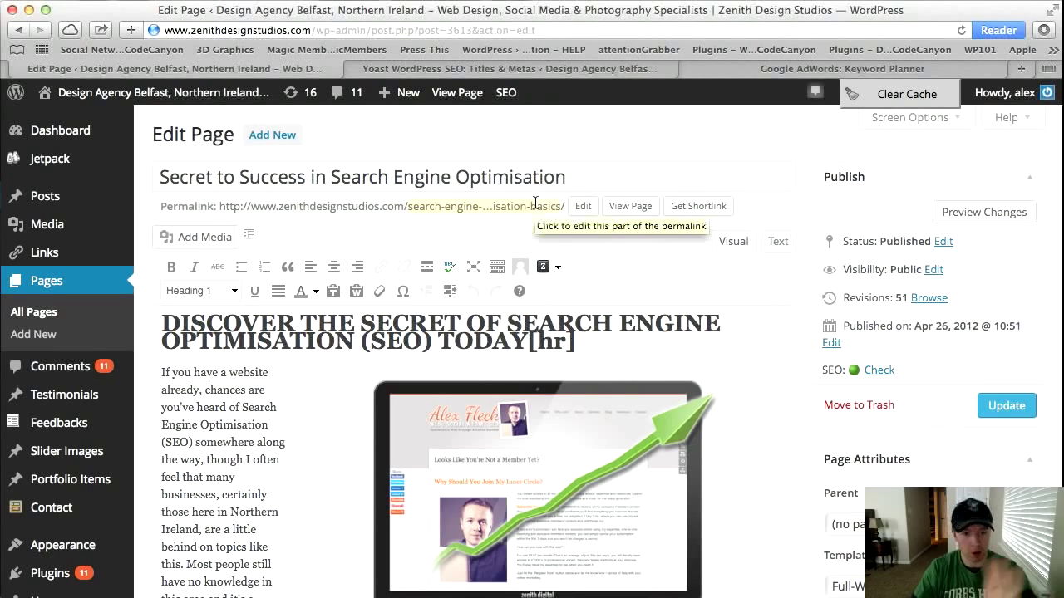
{"action": "left_click", "coordinate": [581, 176]}
{"action": "left_click_drag", "start_coordinate": [581, 176], "coordinate": [138, 176]}
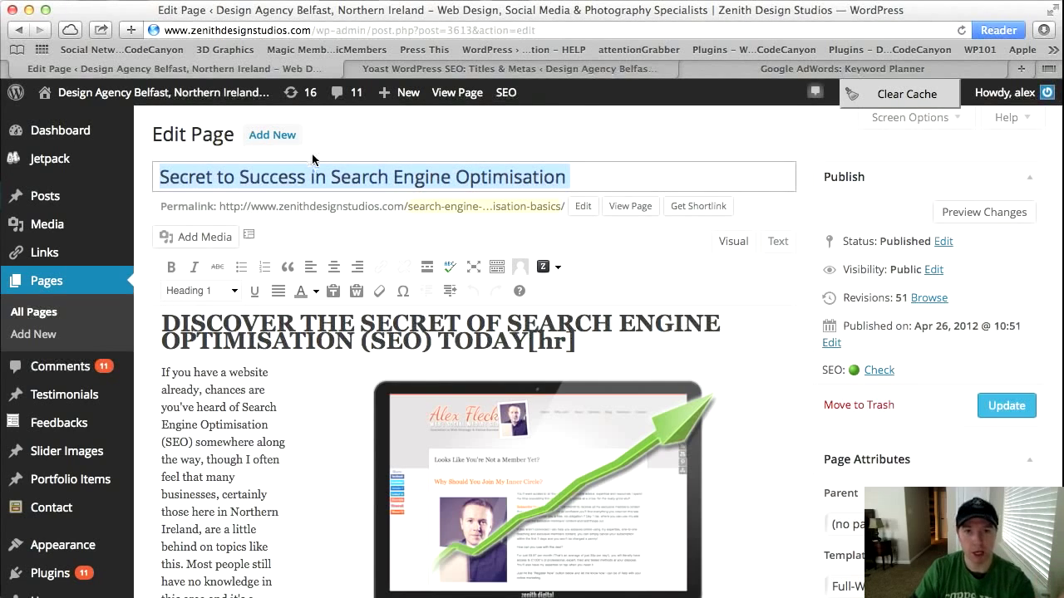
{"action": "left_click", "coordinate": [345, 178]}
{"action": "left_click_drag", "start_coordinate": [331, 176], "coordinate": [649, 180]}
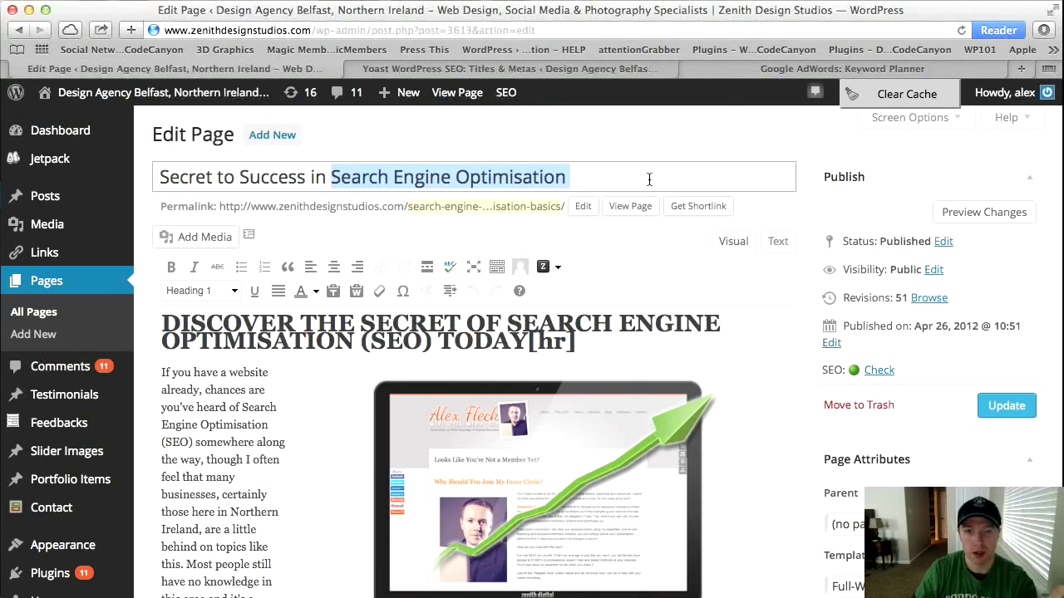
Check the ad group ideas in Google Keyword Planner, then return to the WordPress page editor and review the whole page title.
{"action": "left_click", "coordinate": [797, 71]}
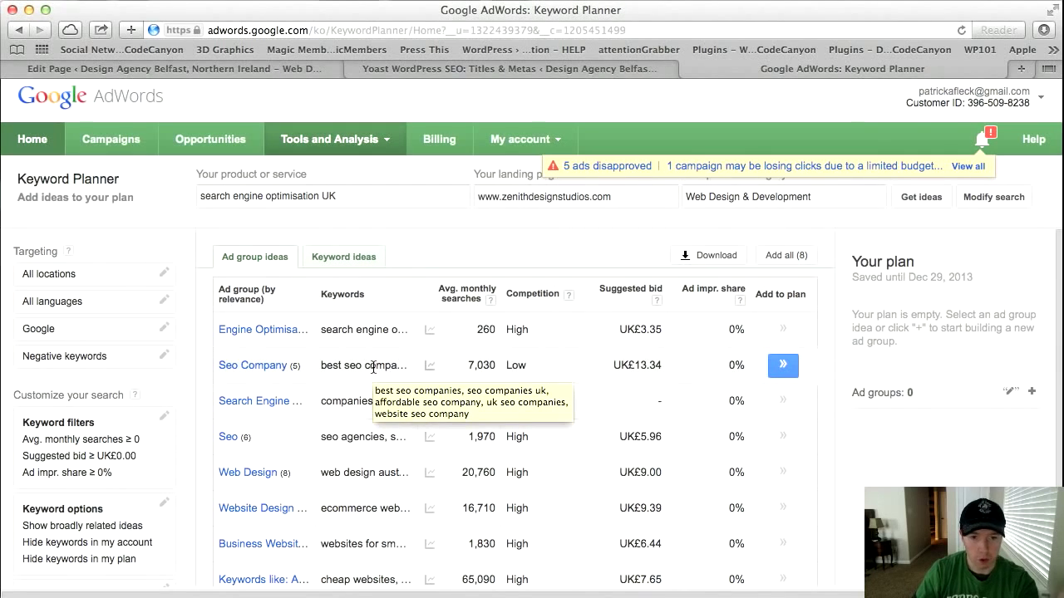
{"action": "left_click", "coordinate": [199, 69]}
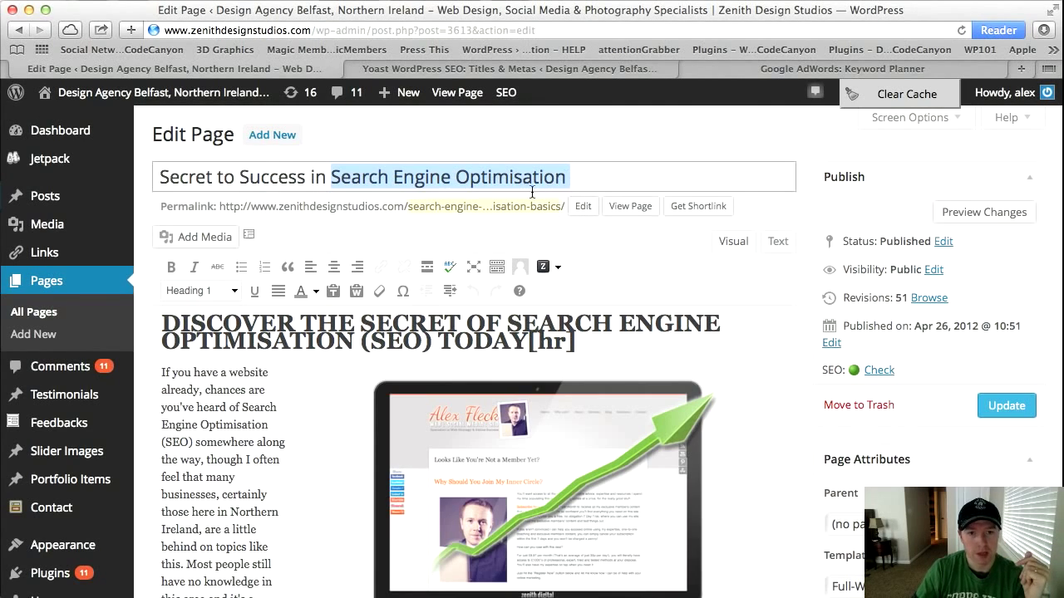
{"action": "left_click", "coordinate": [583, 175]}
{"action": "left_click_drag", "start_coordinate": [638, 175], "coordinate": [66, 158]}
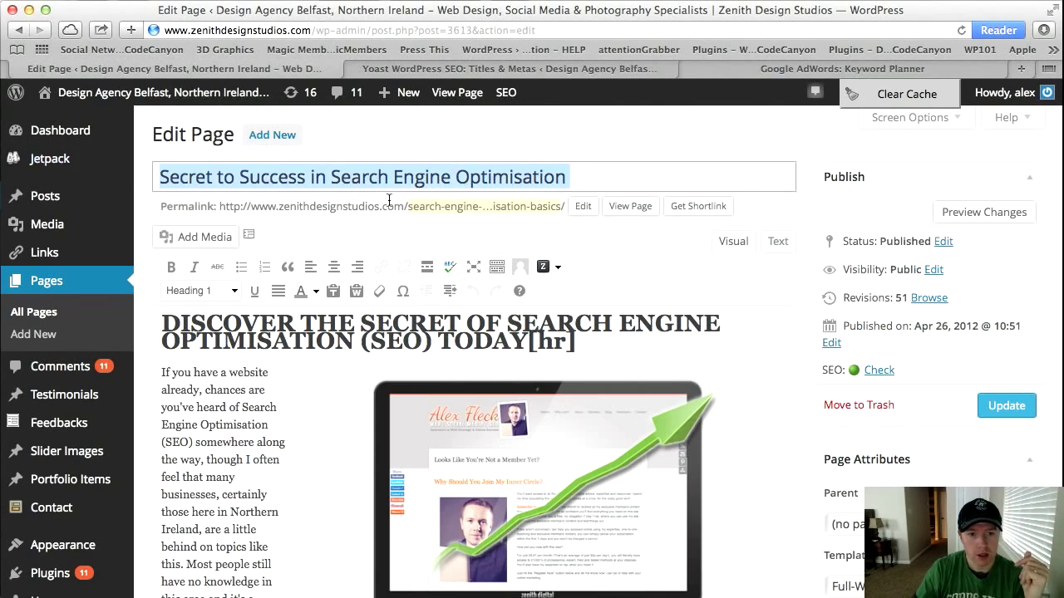
Open the permalink slug for editing, compare its wording with the keyword phrase in the title, and close it unchanged.
{"action": "left_click", "coordinate": [582, 206]}
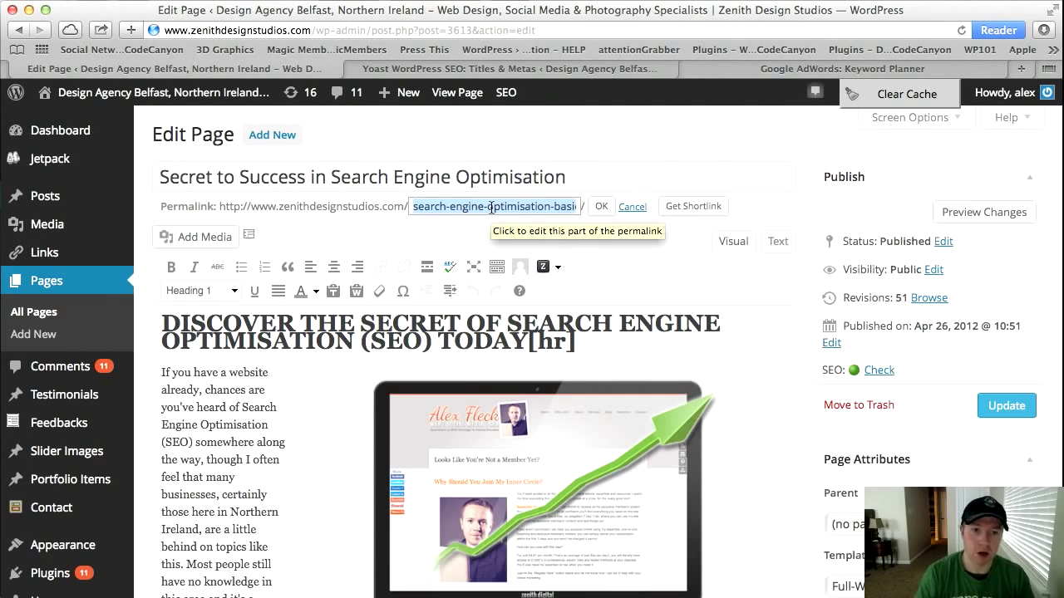
{"action": "left_click_drag", "start_coordinate": [332, 176], "coordinate": [624, 184]}
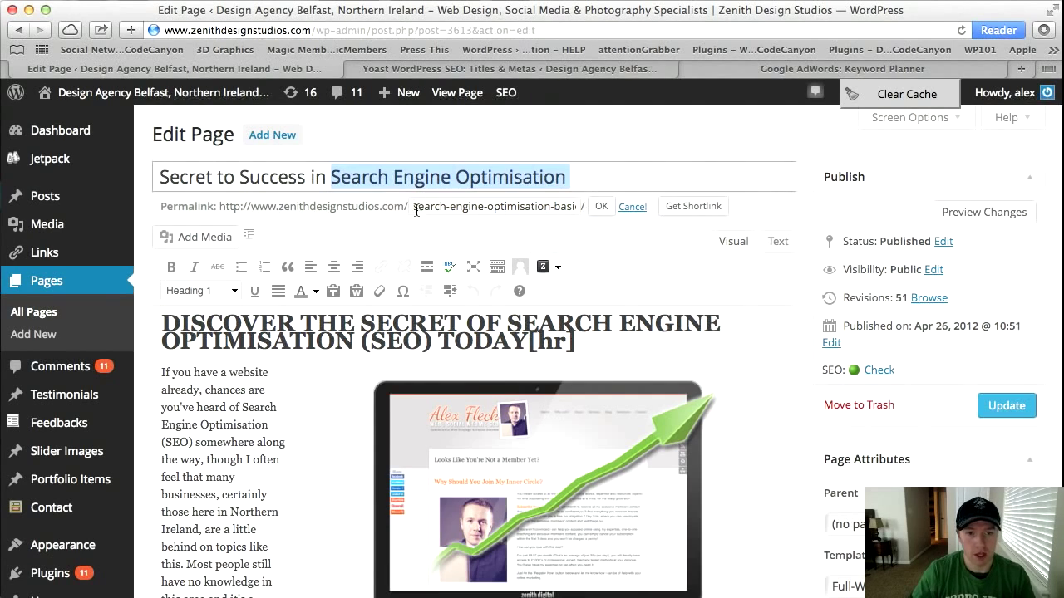
{"action": "left_click_drag", "start_coordinate": [413, 206], "coordinate": [445, 206]}
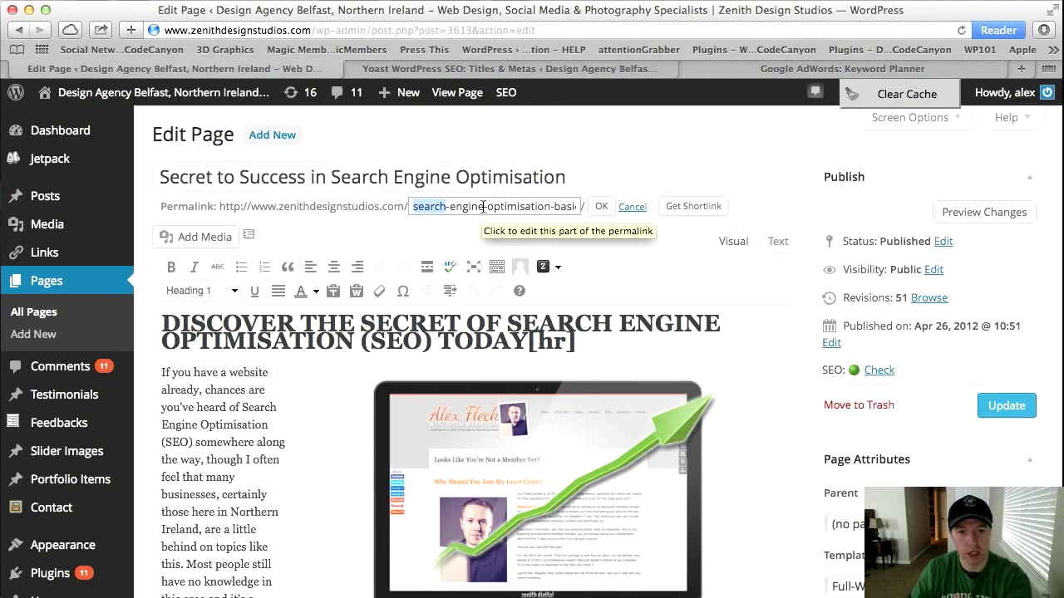
{"action": "left_click", "coordinate": [562, 206]}
{"action": "left_click_drag", "start_coordinate": [538, 206], "coordinate": [600, 206]}
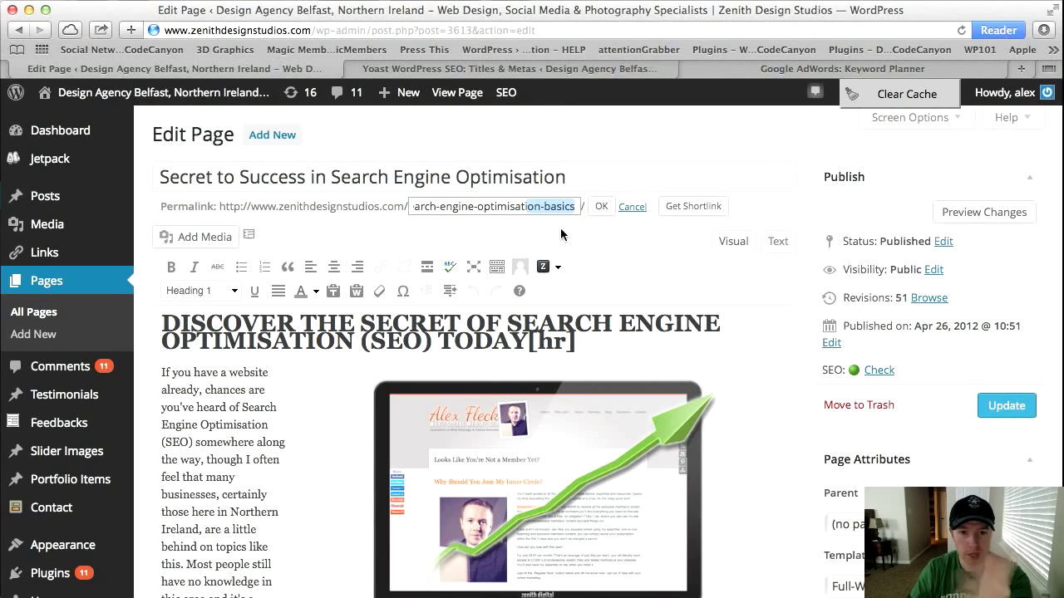
{"action": "left_click", "coordinate": [601, 208]}
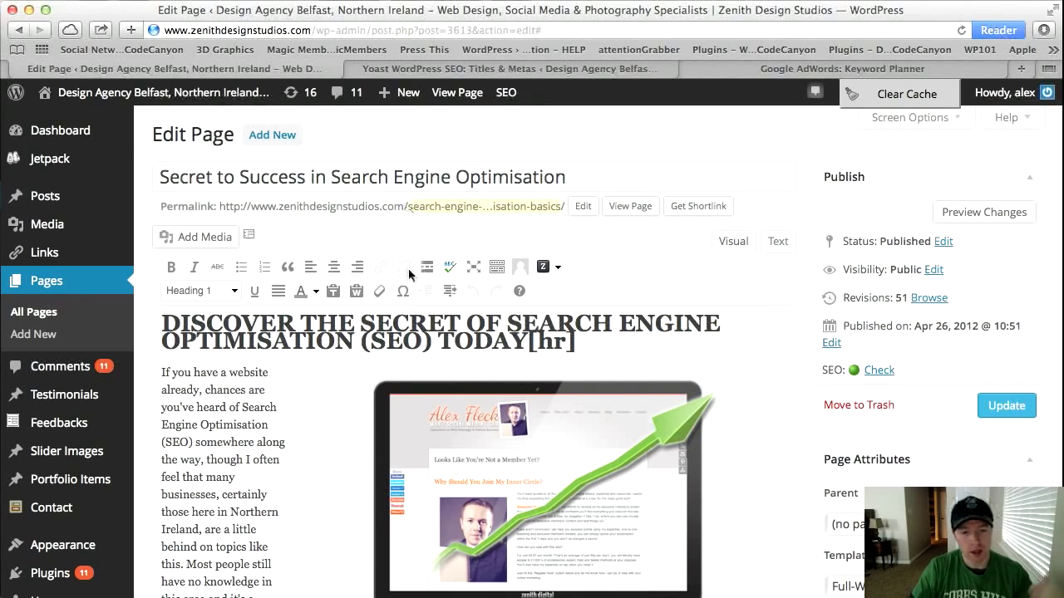
Examine the opening content and the phrase Search Engine Optimisation in the main heading of the page body.
{"action": "left_click_drag", "start_coordinate": [162, 318], "coordinate": [283, 526]}
{"action": "left_click", "coordinate": [203, 454]}
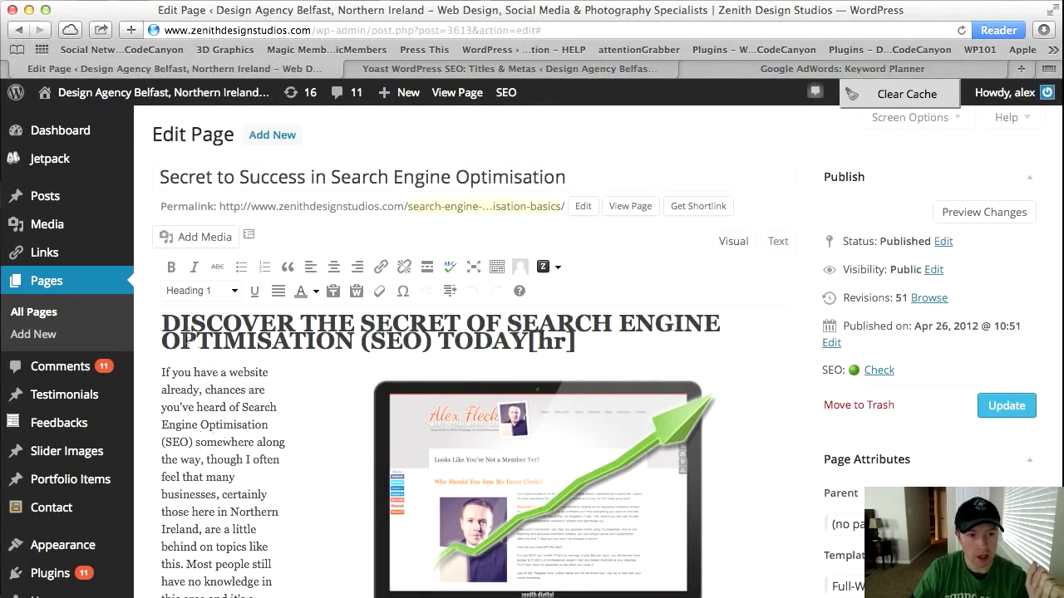
{"action": "left_click", "coordinate": [360, 325]}
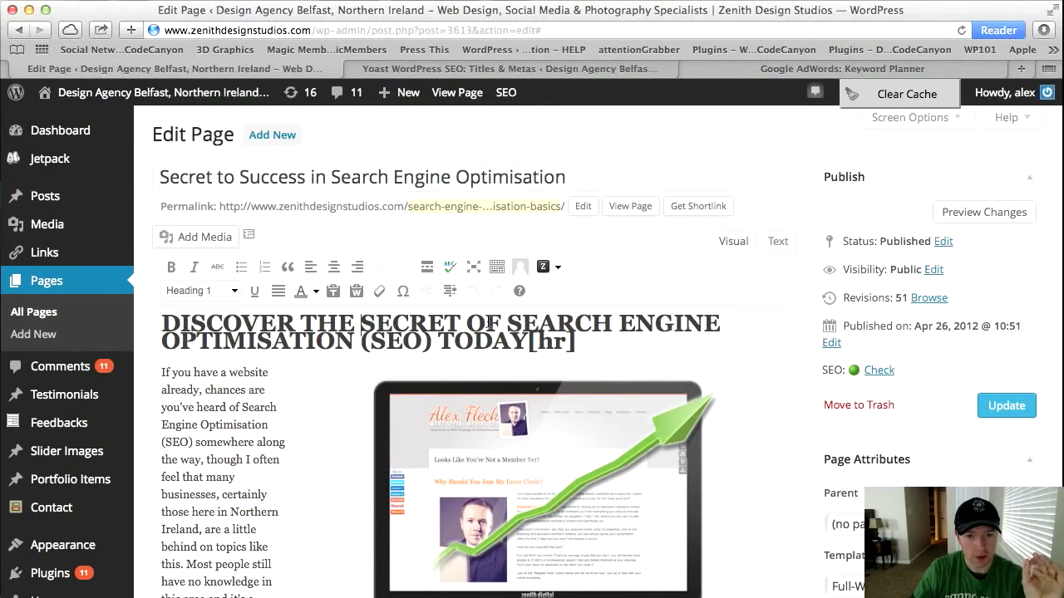
{"action": "left_click_drag", "start_coordinate": [508, 323], "coordinate": [349, 342]}
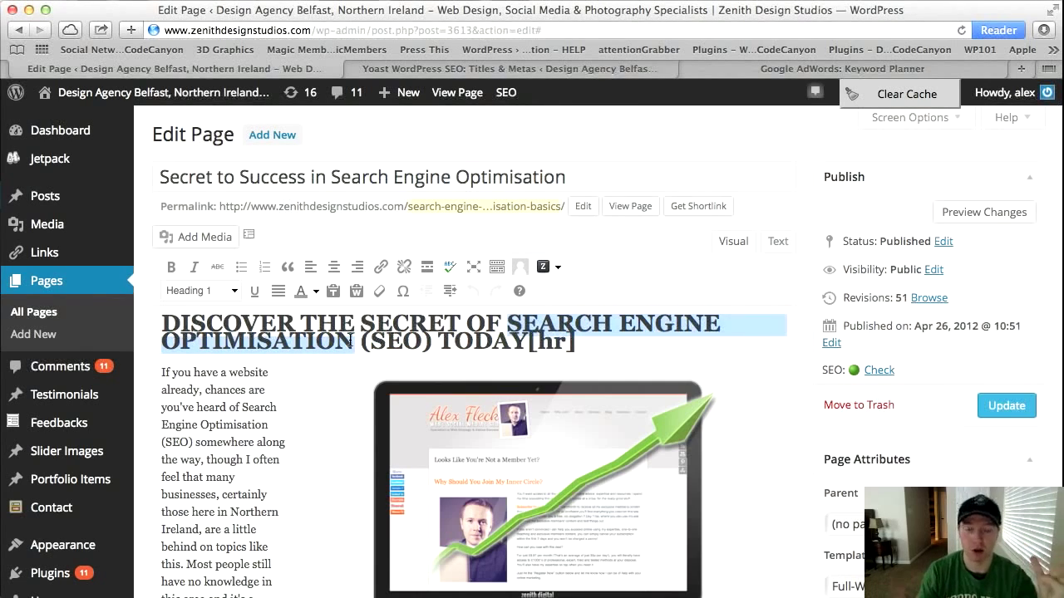
Review the heading formats available for the main heading, and hide and reshow the extended formatting options.
{"action": "left_click", "coordinate": [232, 289]}
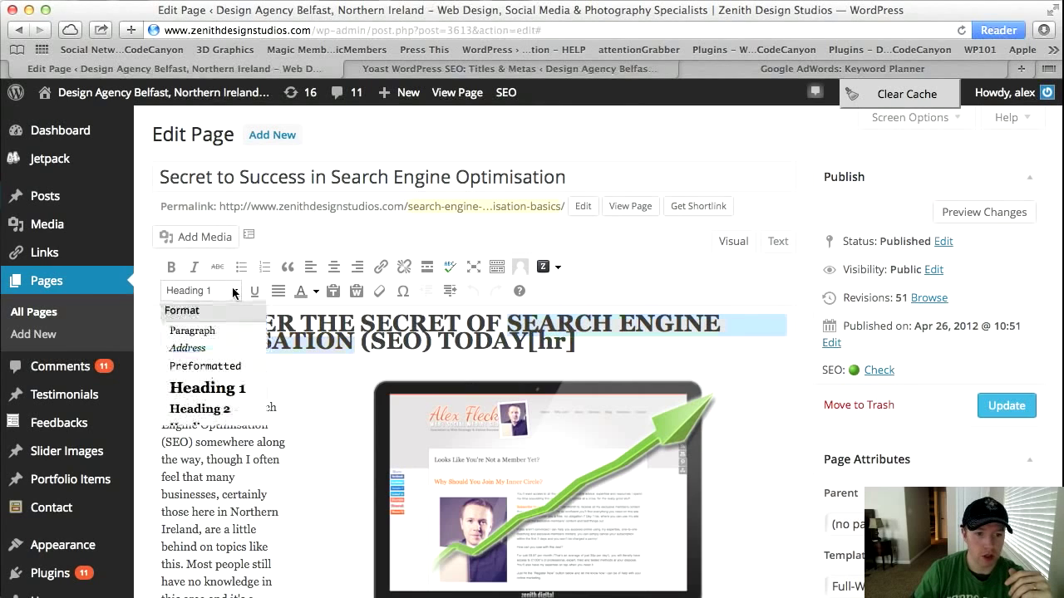
{"action": "scroll", "coordinate": [215, 379], "scroll_direction": "down", "scroll_amount": 2}
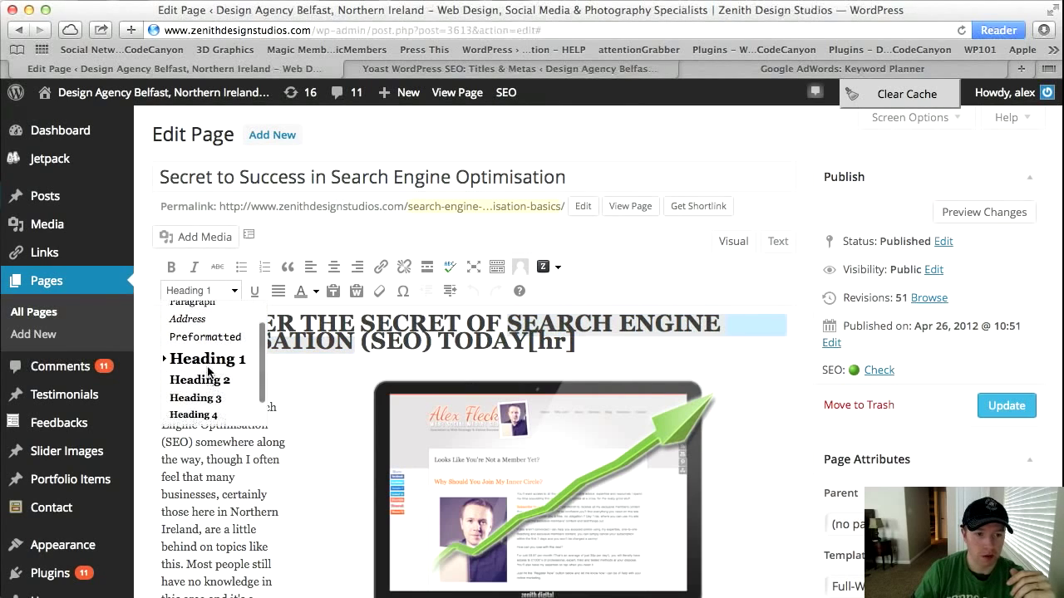
{"action": "scroll", "coordinate": [209, 416], "scroll_direction": "down", "scroll_amount": 1}
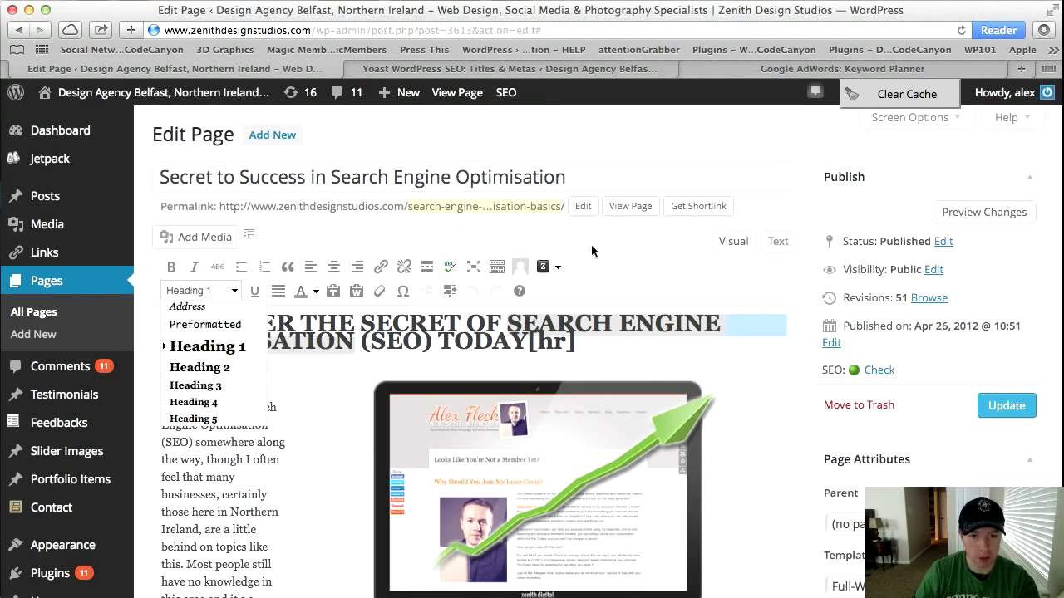
{"action": "left_click", "coordinate": [555, 253]}
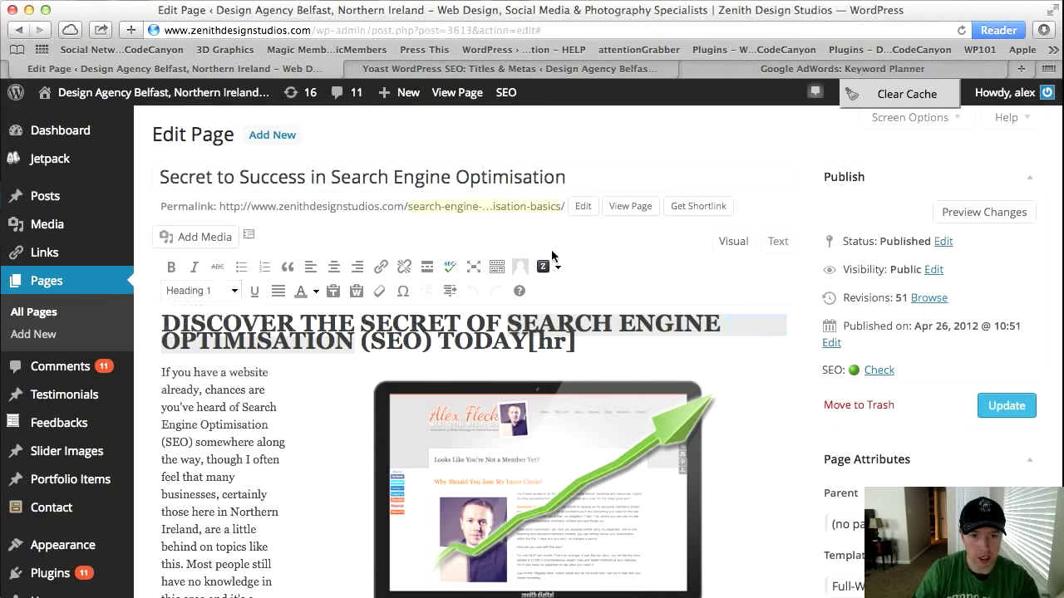
{"action": "left_click", "coordinate": [497, 267]}
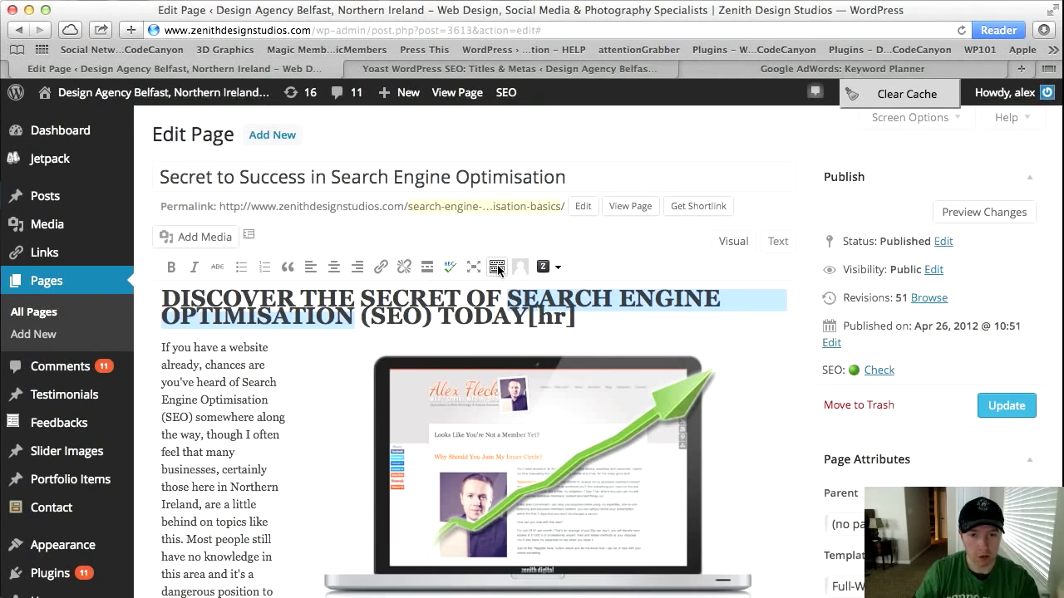
{"action": "left_click", "coordinate": [497, 267]}
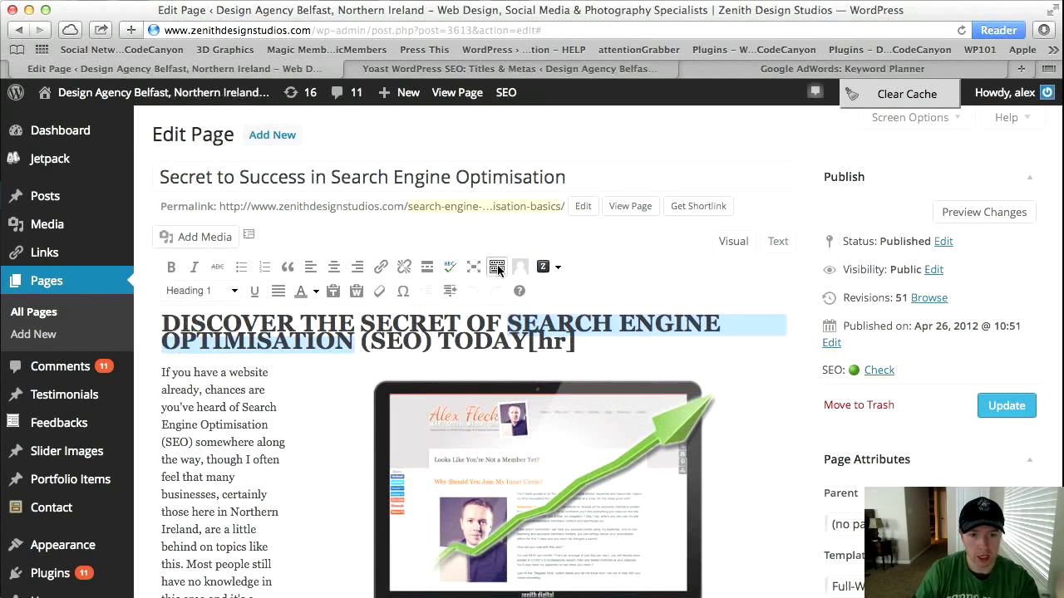
{"action": "left_click", "coordinate": [233, 291]}
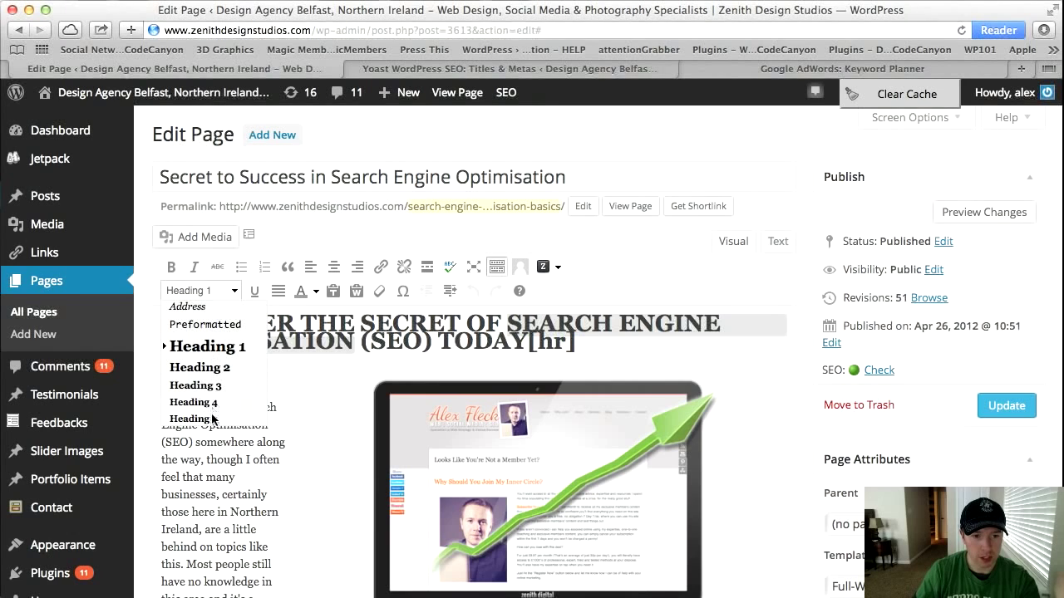
{"action": "left_click", "coordinate": [213, 457]}
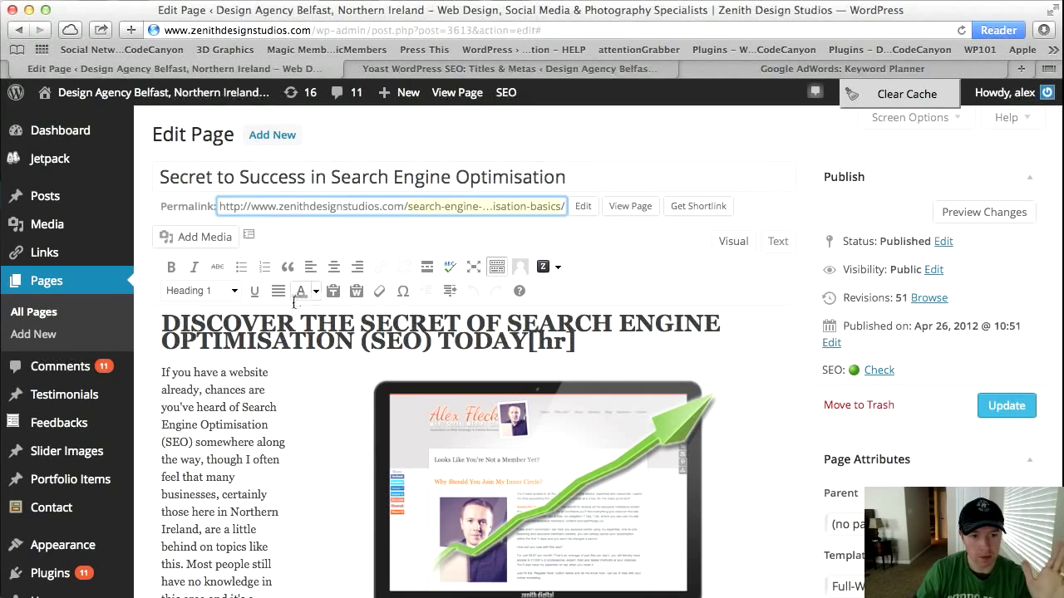
Examine the keyword phrase Search Engine Optimisation in the main heading and in the first paragraph.
{"action": "left_click_drag", "start_coordinate": [356, 341], "coordinate": [497, 310]}
{"action": "scroll", "coordinate": [347, 398], "scroll_direction": "down", "scroll_amount": 2}
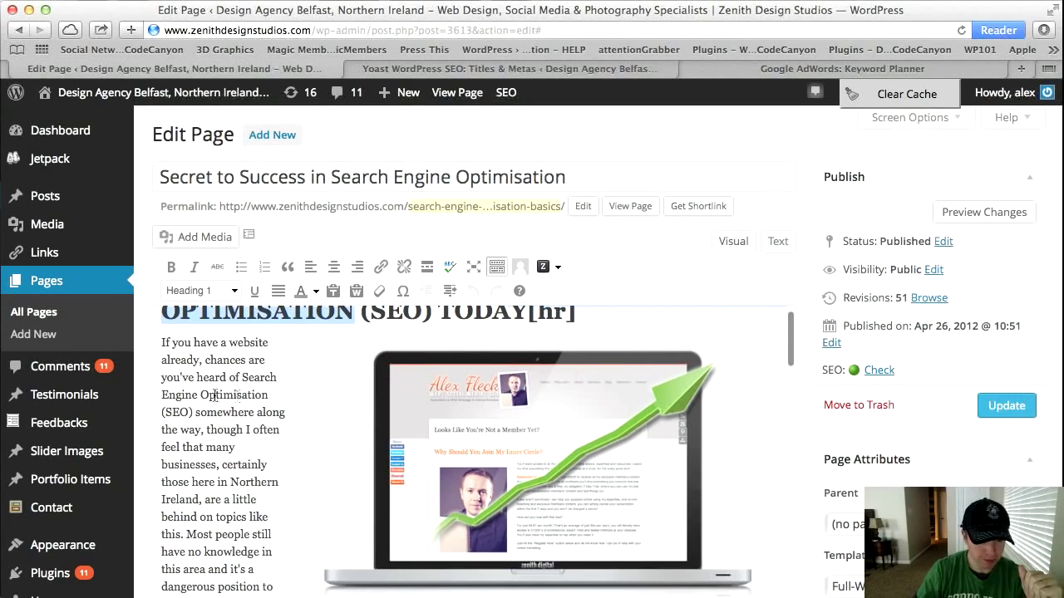
{"action": "left_click", "coordinate": [242, 376]}
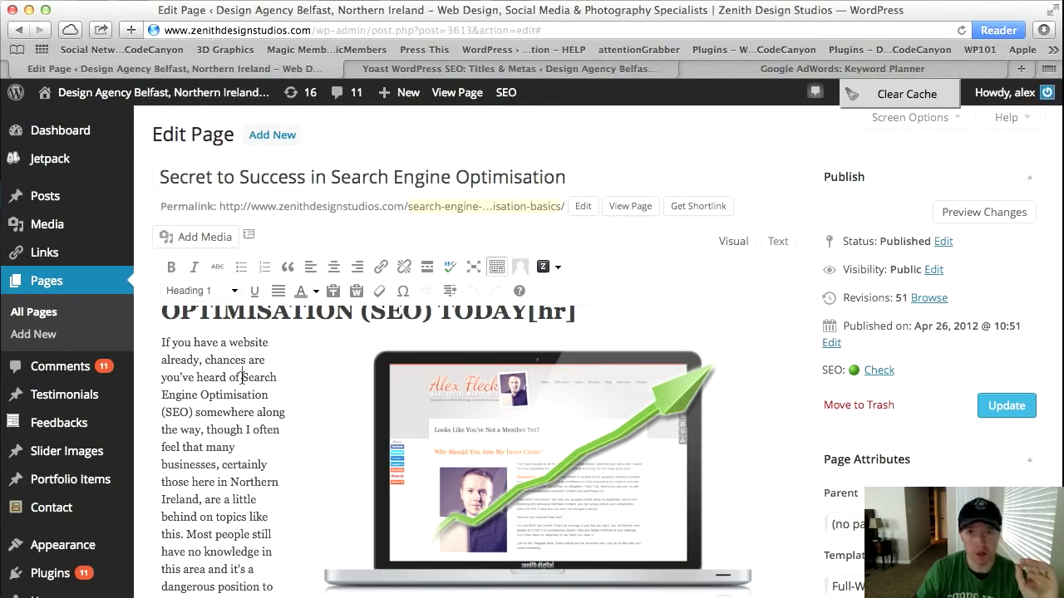
{"action": "left_click_drag", "start_coordinate": [242, 376], "coordinate": [268, 395]}
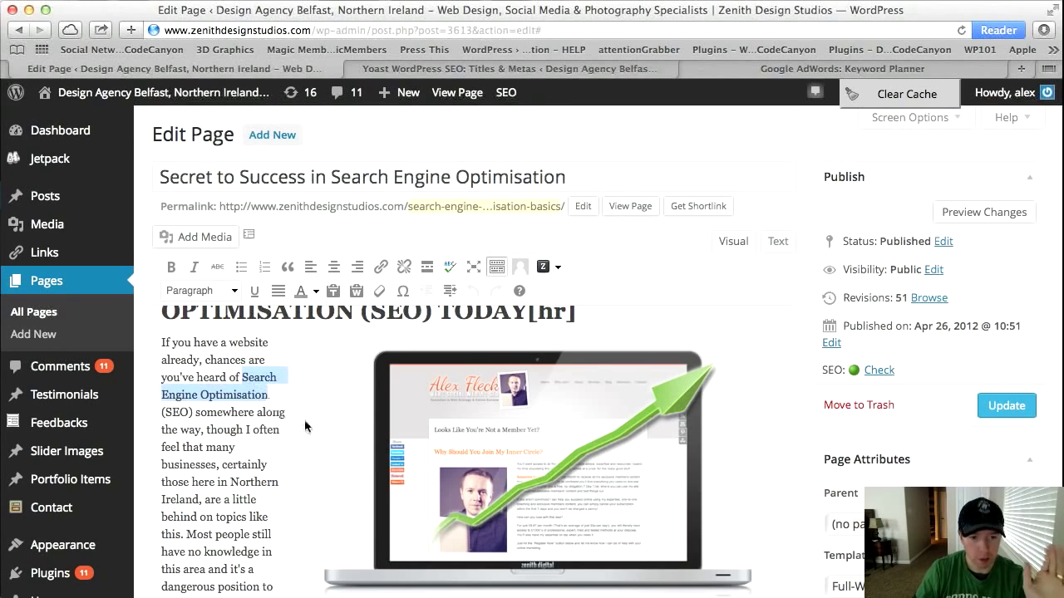
Open the laptop image's settings, examine the keyword phrase in its alternative text, and close them without changes.
{"action": "scroll", "coordinate": [457, 465], "scroll_direction": "down", "scroll_amount": 1}
{"action": "left_click", "coordinate": [556, 494]}
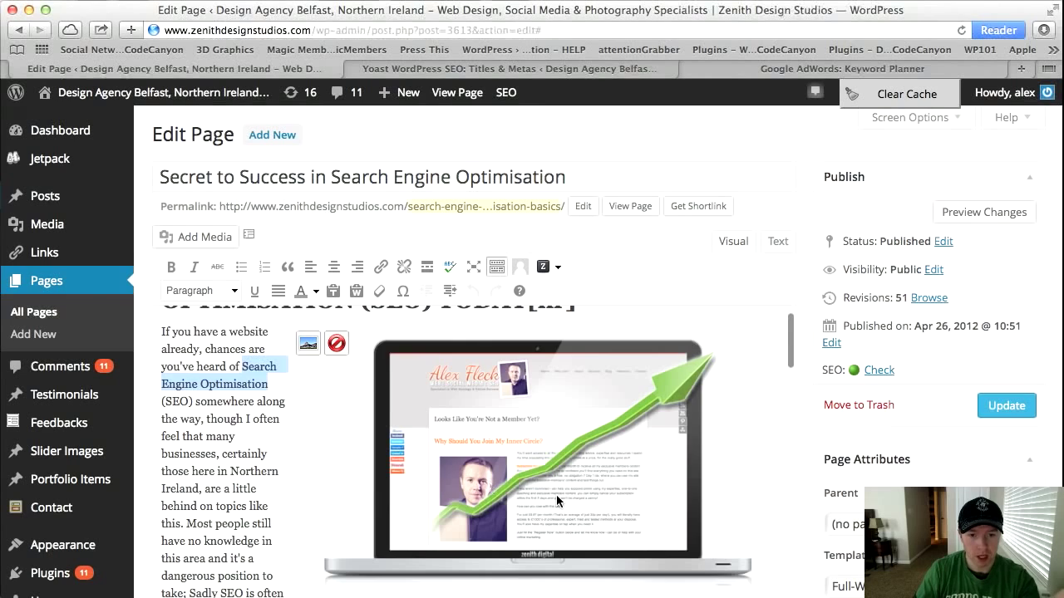
{"action": "left_click", "coordinate": [308, 344]}
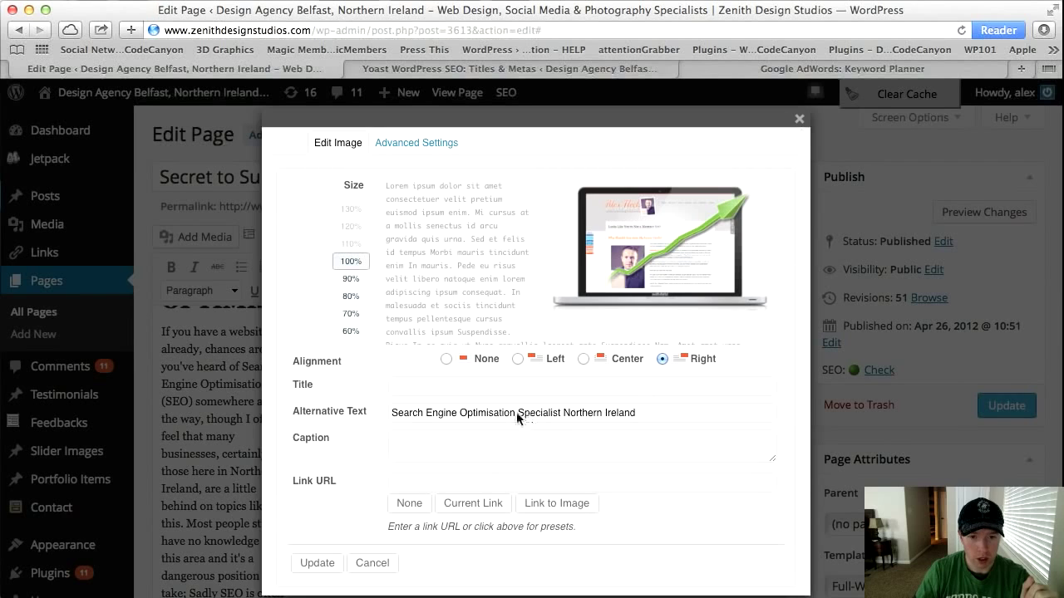
{"action": "left_click_drag", "start_coordinate": [515, 413], "coordinate": [368, 409]}
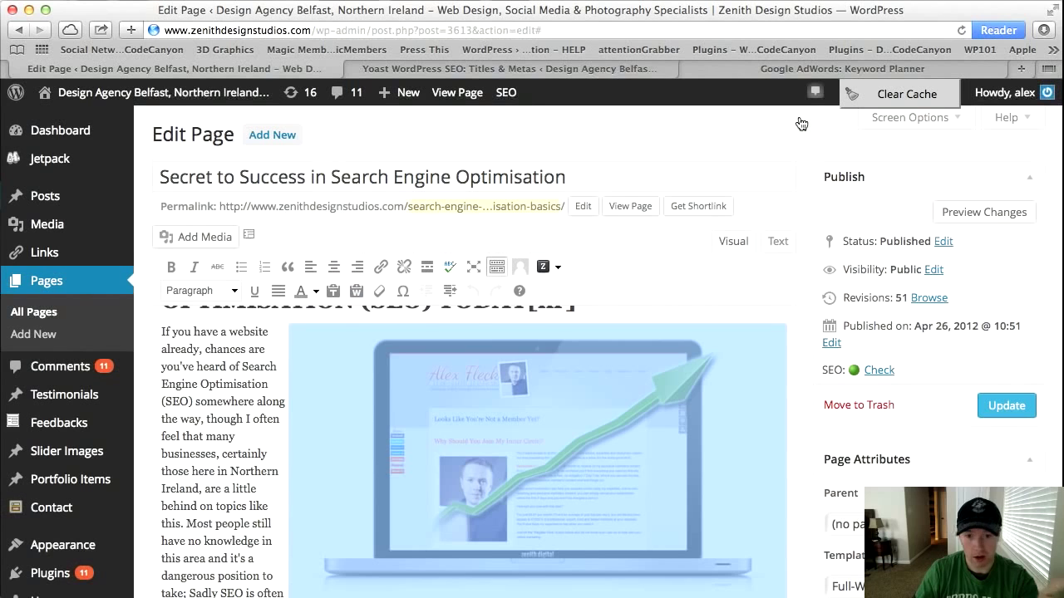
{"action": "left_click", "coordinate": [799, 118]}
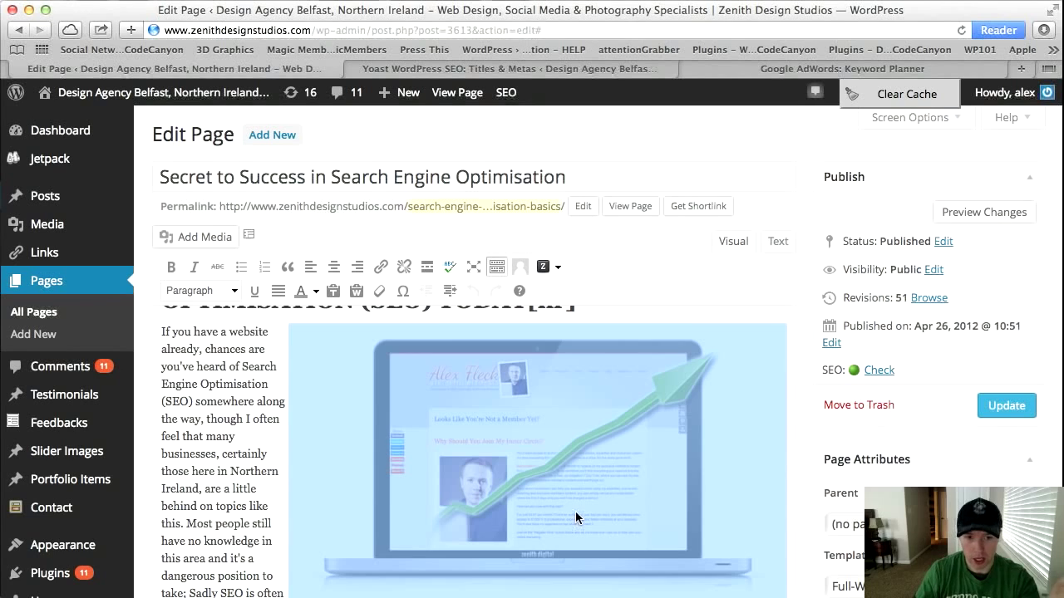
Set the laptop image's title to Search Engine Optimisation Specialist and update the image.
{"action": "left_click", "coordinate": [527, 512]}
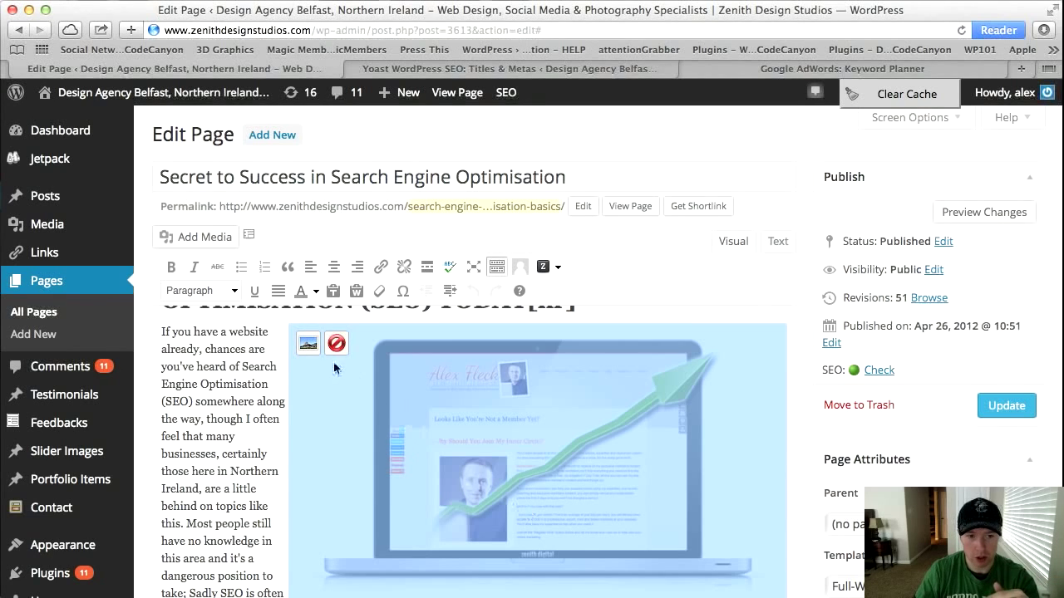
{"action": "left_click", "coordinate": [306, 344]}
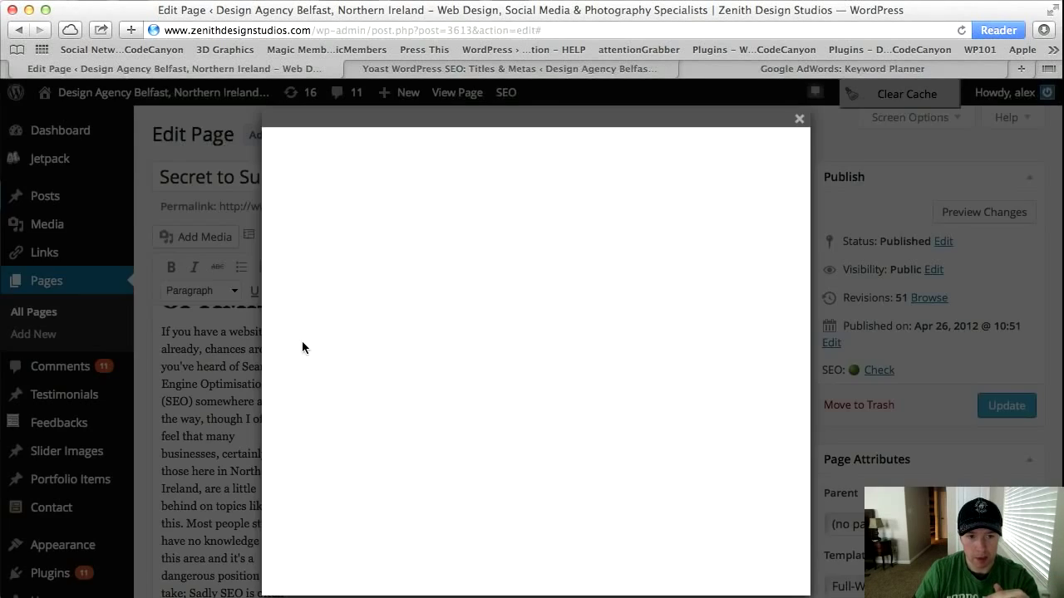
{"action": "left_click", "coordinate": [407, 386]}
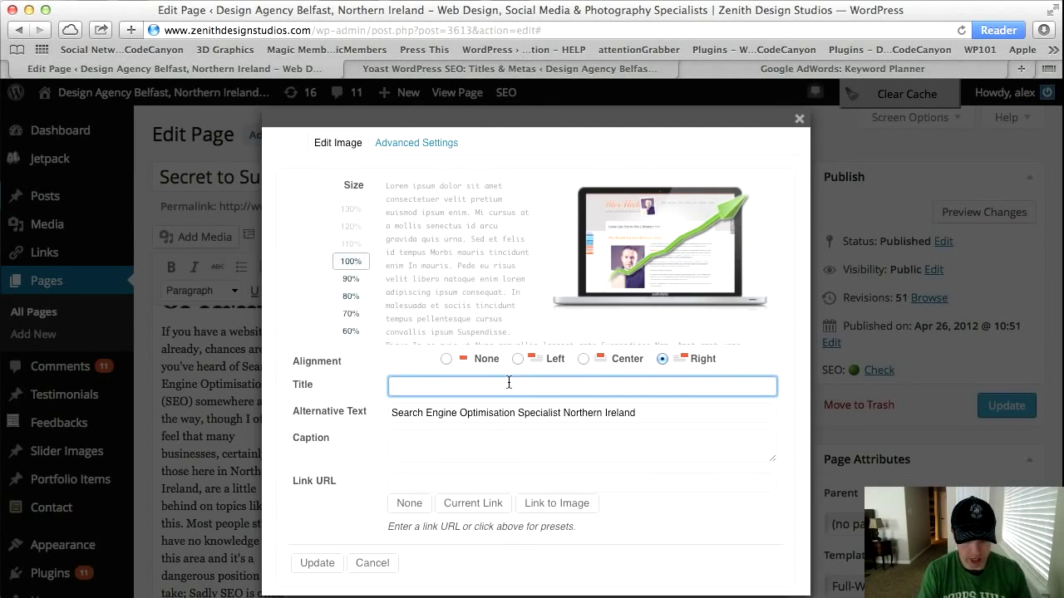
{"action": "type", "text": "Search Engine Optimisation Specialist"}
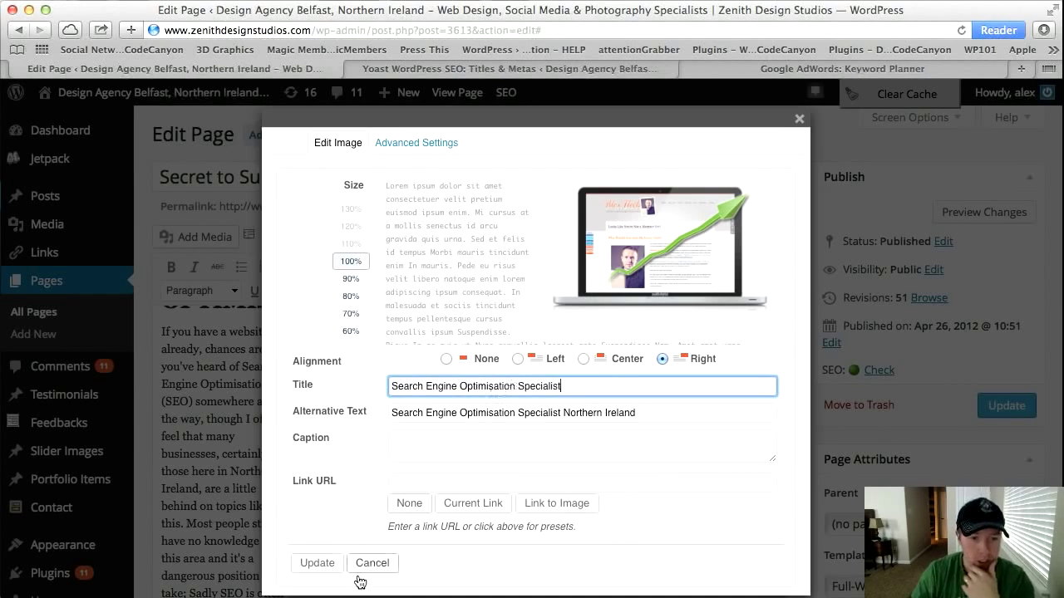
{"action": "left_click", "coordinate": [317, 564]}
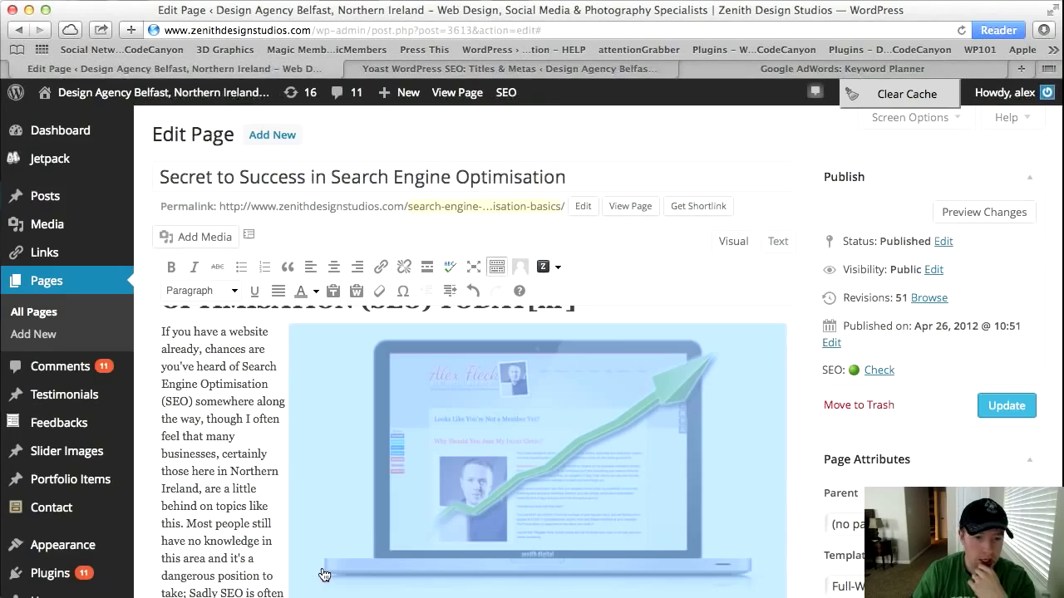
Examine the keyword phrase Search Engine Optimisation in the body paragraphs below the laptop image.
{"action": "left_click", "coordinate": [210, 521]}
{"action": "scroll", "coordinate": [210, 515], "scroll_direction": "down", "scroll_amount": 3}
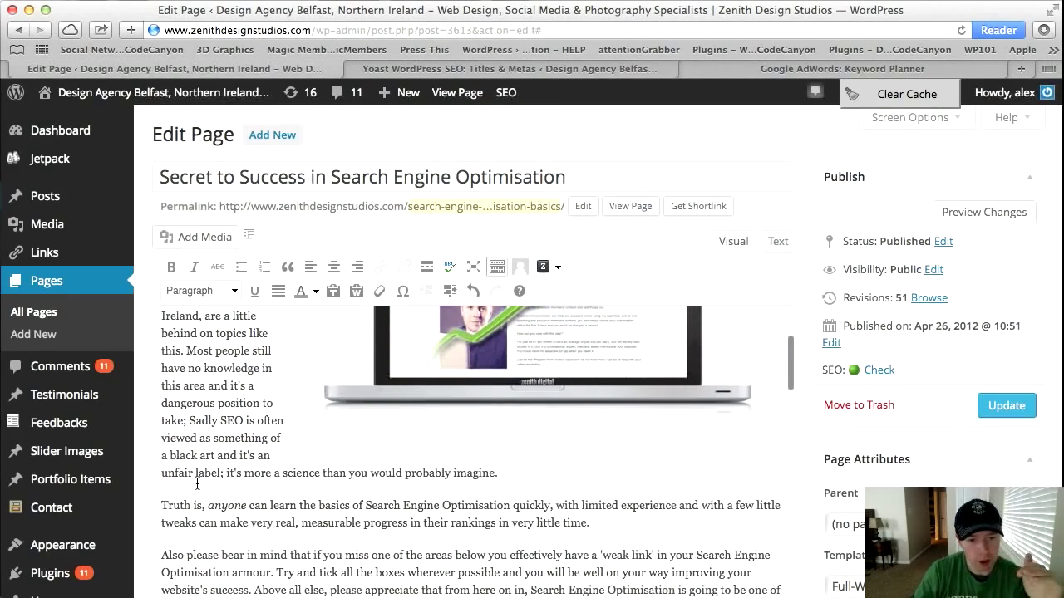
{"action": "left_click_drag", "start_coordinate": [196, 473], "coordinate": [380, 595]}
{"action": "scroll", "coordinate": [399, 466], "scroll_direction": "down", "scroll_amount": 2}
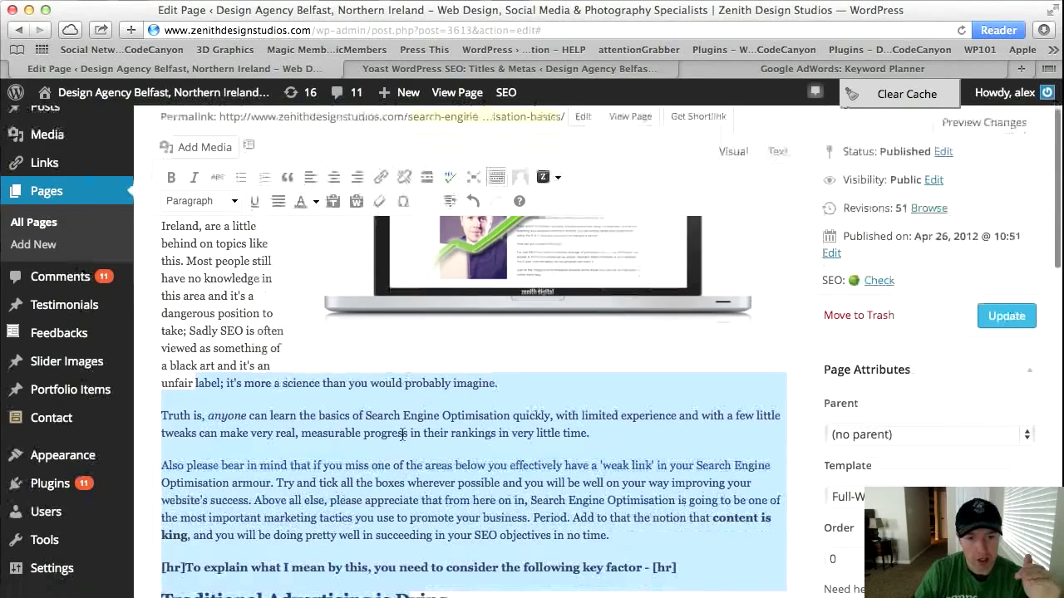
{"action": "left_click", "coordinate": [403, 415]}
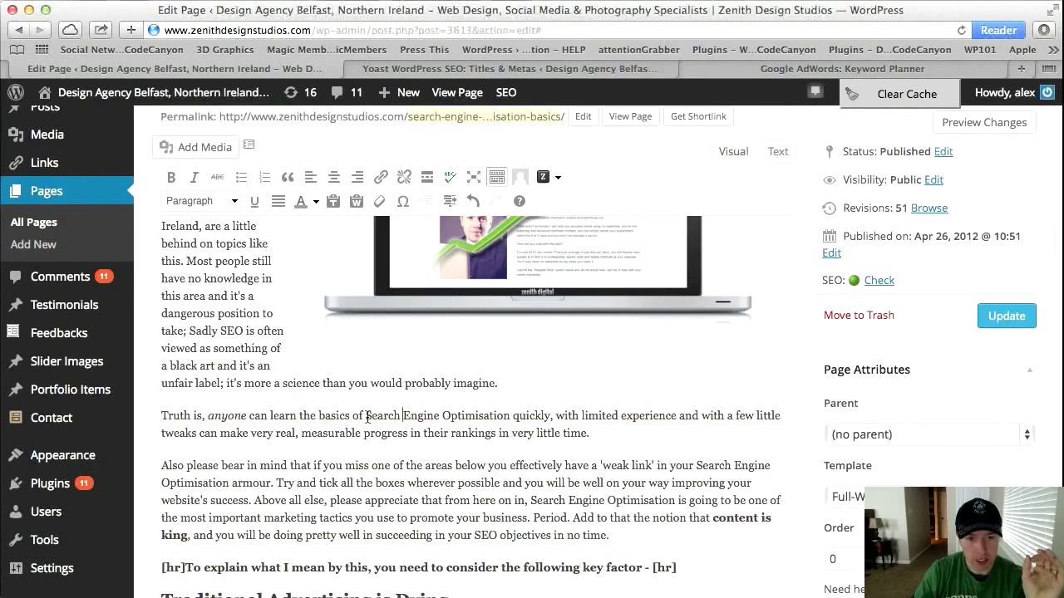
{"action": "left_click_drag", "start_coordinate": [367, 416], "coordinate": [507, 415]}
{"action": "left_click_drag", "start_coordinate": [531, 500], "coordinate": [675, 502]}
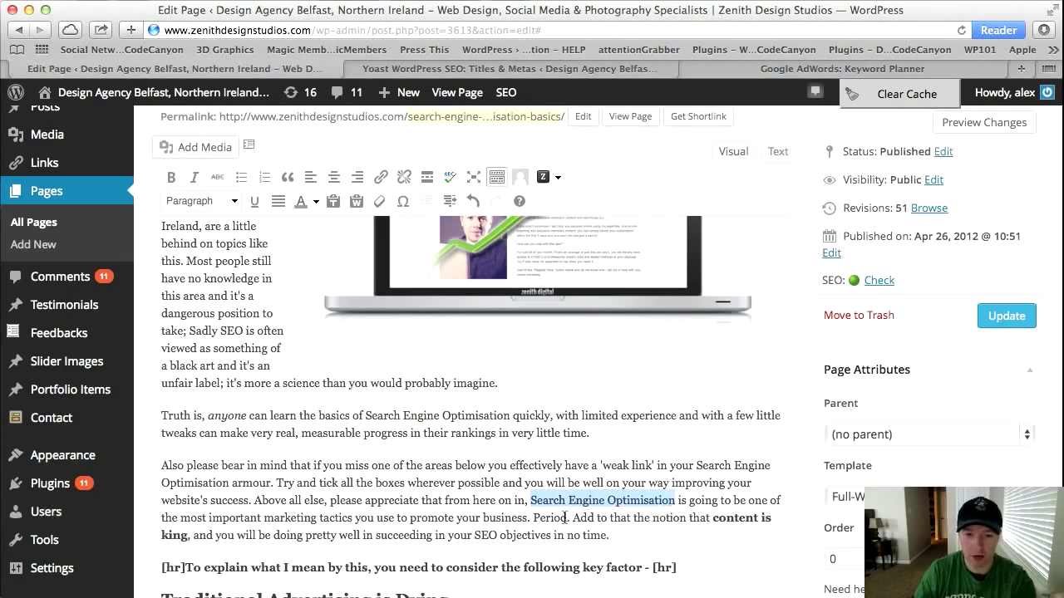
Compare the heading level of the Update Your Website subheading with that of the page's main heading.
{"action": "scroll", "coordinate": [565, 524], "scroll_direction": "down", "scroll_amount": 5}
{"action": "scroll", "coordinate": [567, 535], "scroll_direction": "down", "scroll_amount": 10}
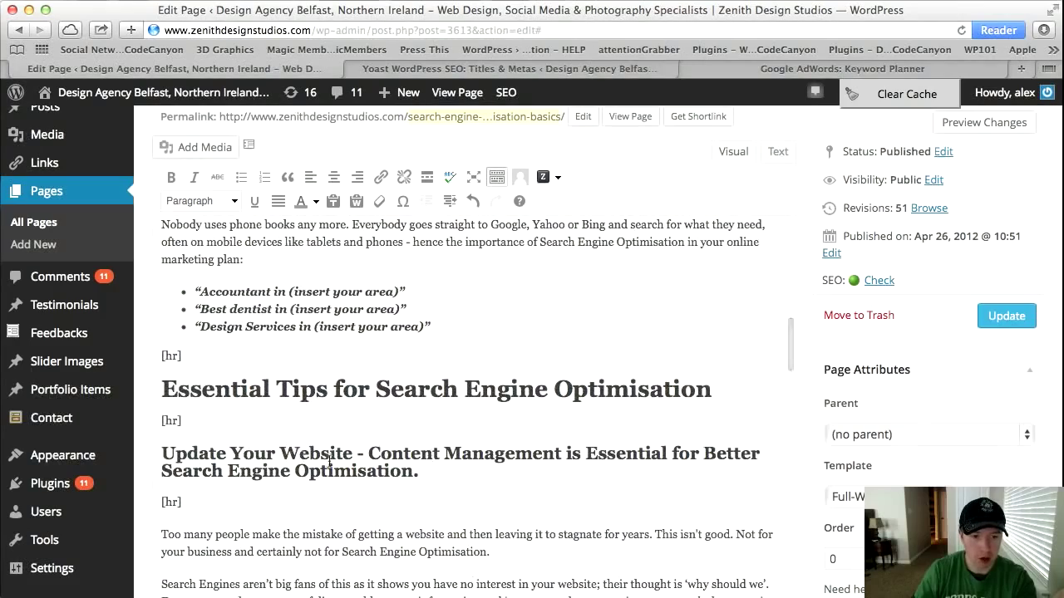
{"action": "left_click", "coordinate": [437, 453]}
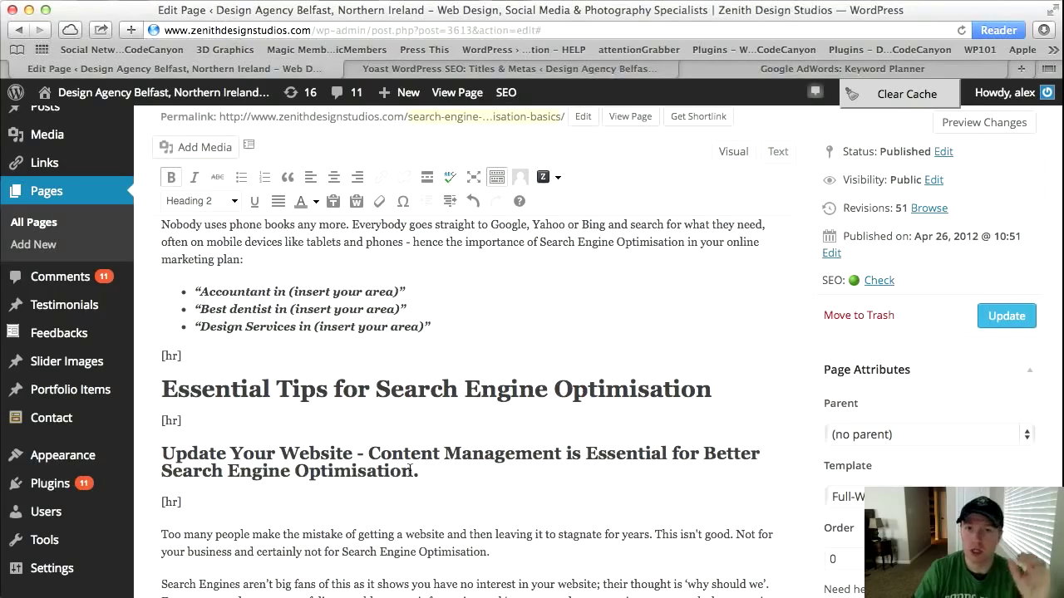
{"action": "scroll", "coordinate": [410, 470], "scroll_direction": "up", "scroll_amount": 20}
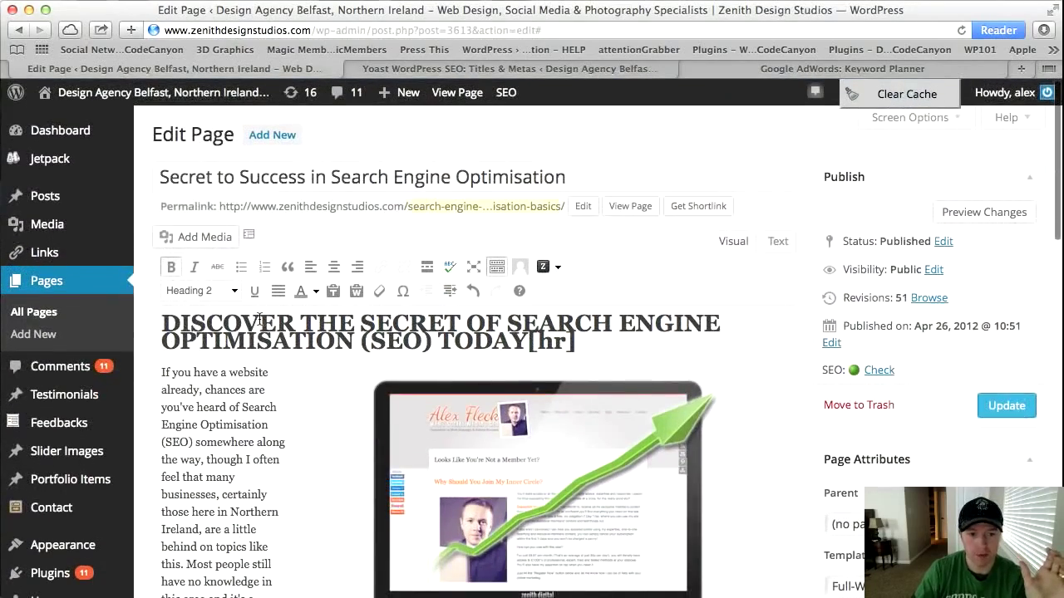
{"action": "left_click", "coordinate": [399, 324]}
{"action": "scroll", "coordinate": [337, 447], "scroll_direction": "down", "scroll_amount": 20}
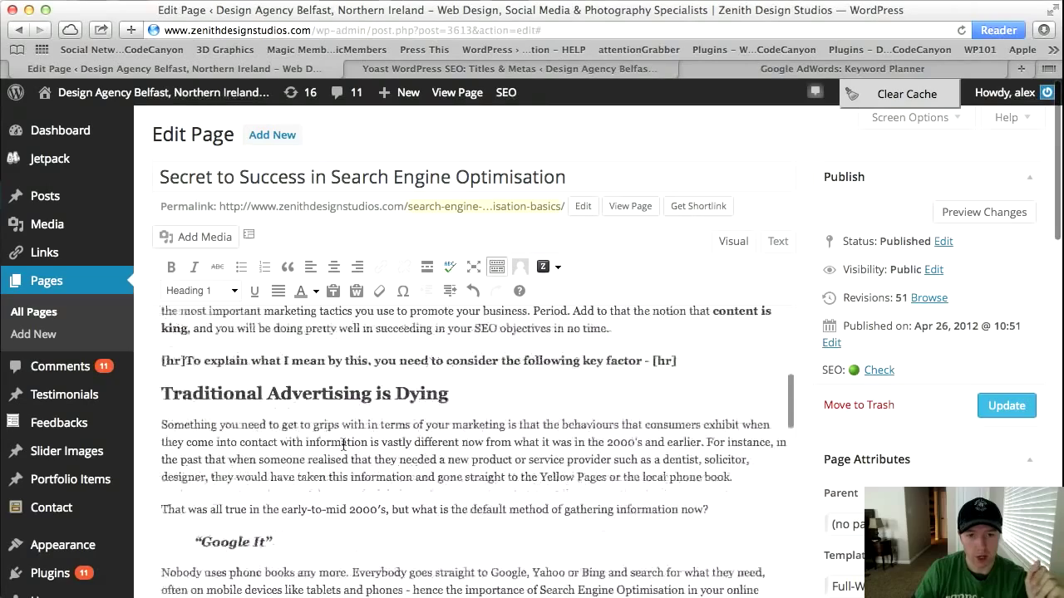
{"action": "scroll", "coordinate": [338, 446], "scroll_direction": "down", "scroll_amount": 5}
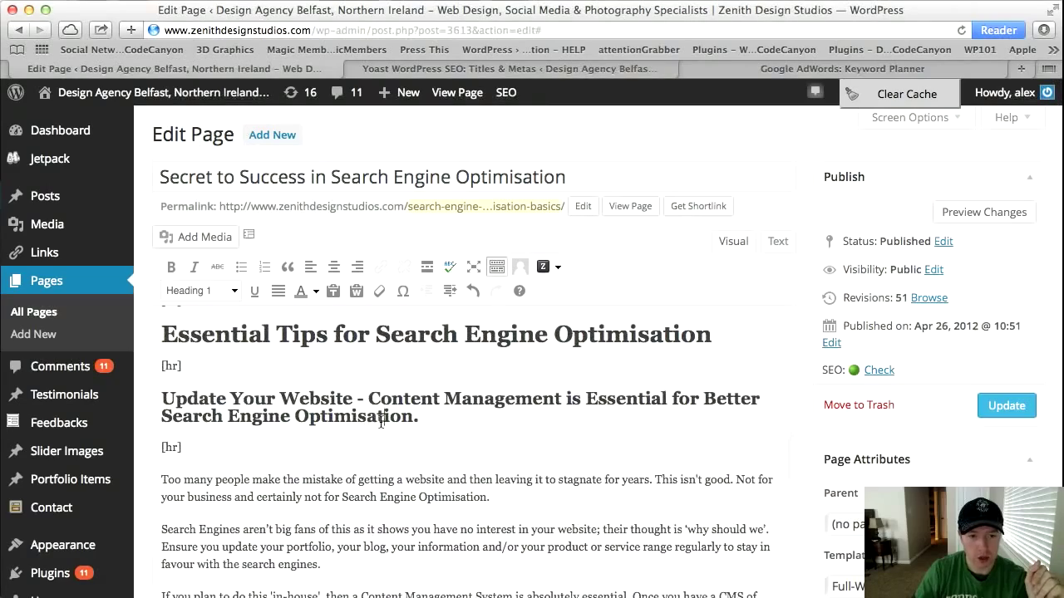
{"action": "left_click", "coordinate": [429, 420]}
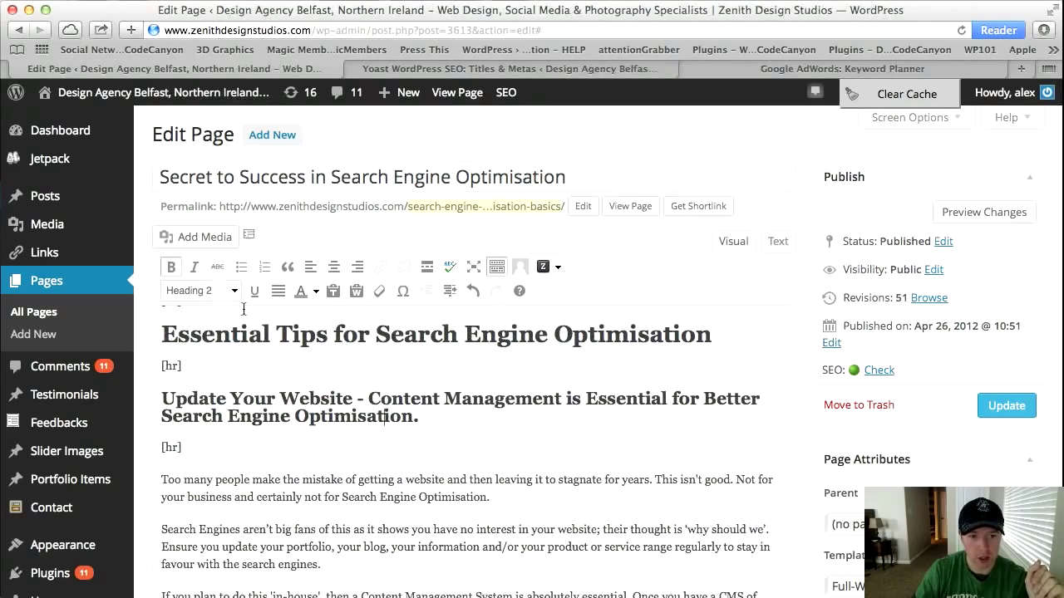
{"action": "left_click_drag", "start_coordinate": [413, 419], "coordinate": [163, 397]}
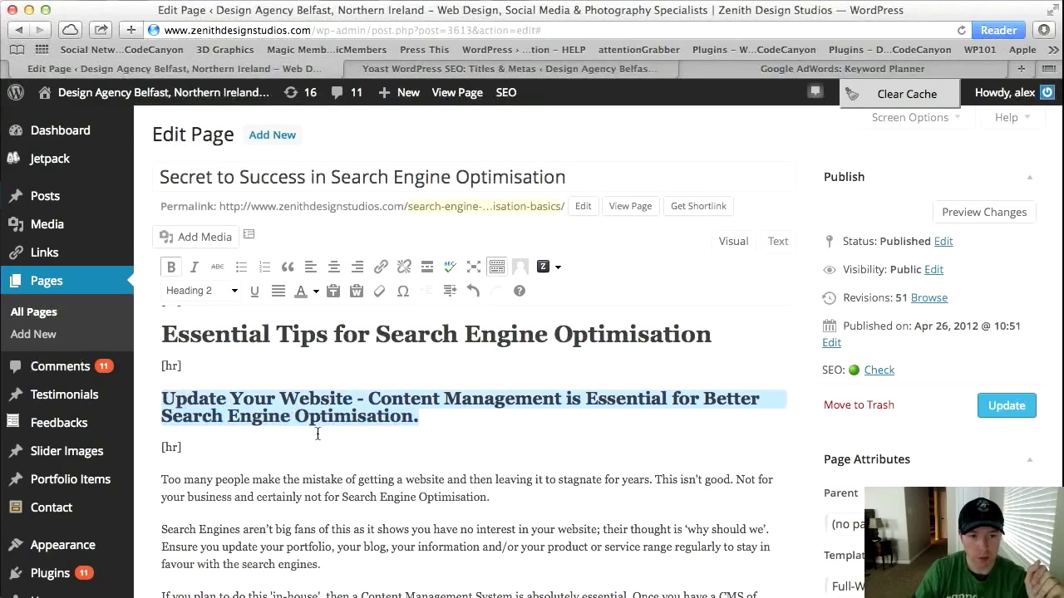
{"action": "left_click", "coordinate": [162, 448]}
Review the remaining page content from the Meta Tags section to the This Sounds Complicated section.
{"action": "scroll", "coordinate": [442, 451], "scroll_direction": "down", "scroll_amount": 10}
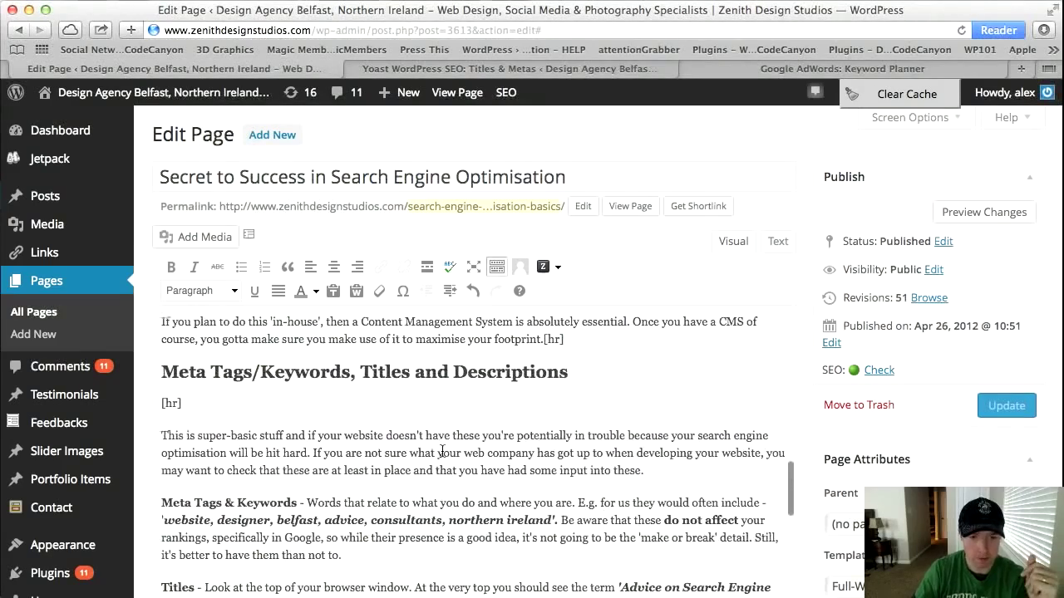
{"action": "scroll", "coordinate": [442, 452], "scroll_direction": "down", "scroll_amount": 8}
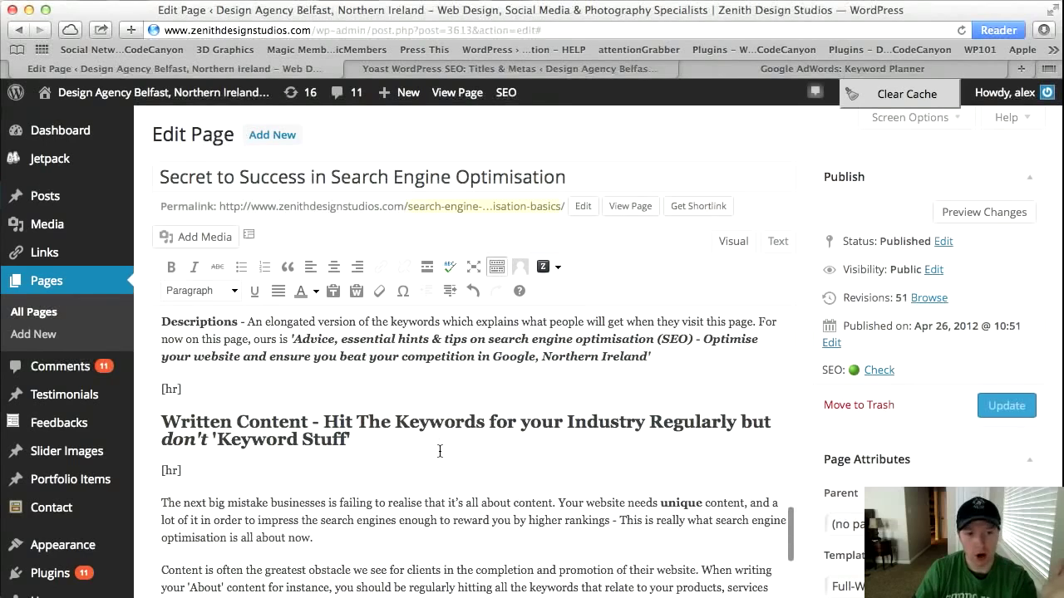
{"action": "scroll", "coordinate": [440, 451], "scroll_direction": "down", "scroll_amount": 1}
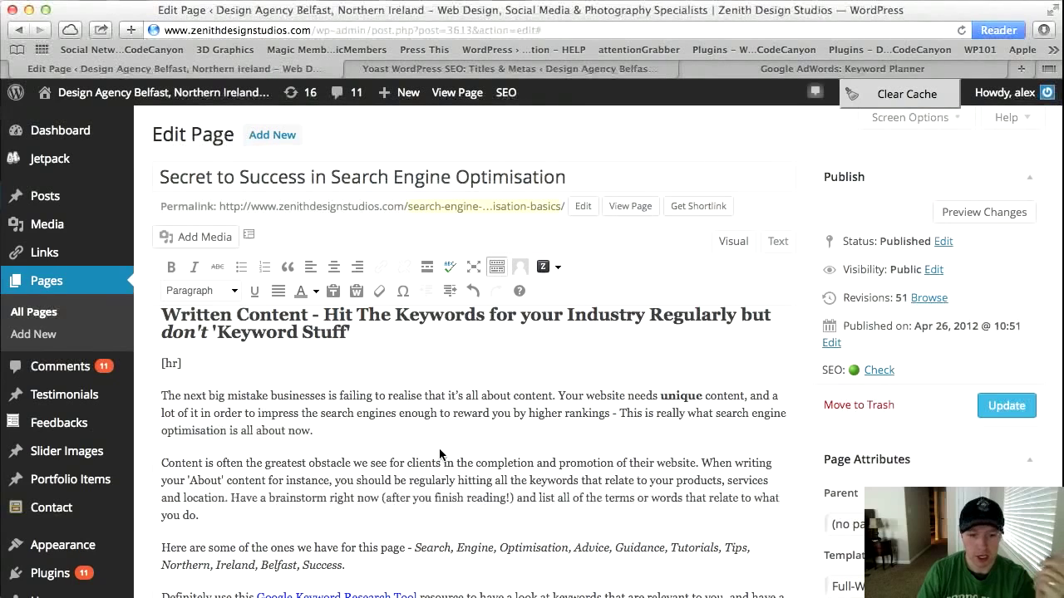
{"action": "scroll", "coordinate": [440, 453], "scroll_direction": "down", "scroll_amount": 3}
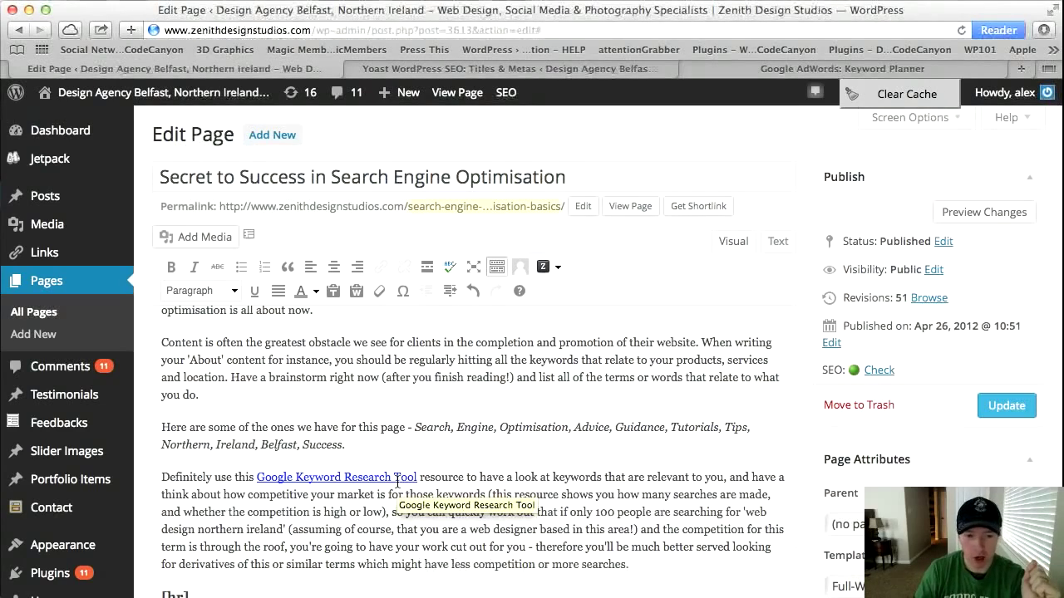
{"action": "scroll", "coordinate": [397, 482], "scroll_direction": "down", "scroll_amount": 2}
{"action": "scroll", "coordinate": [294, 473], "scroll_direction": "down", "scroll_amount": 6}
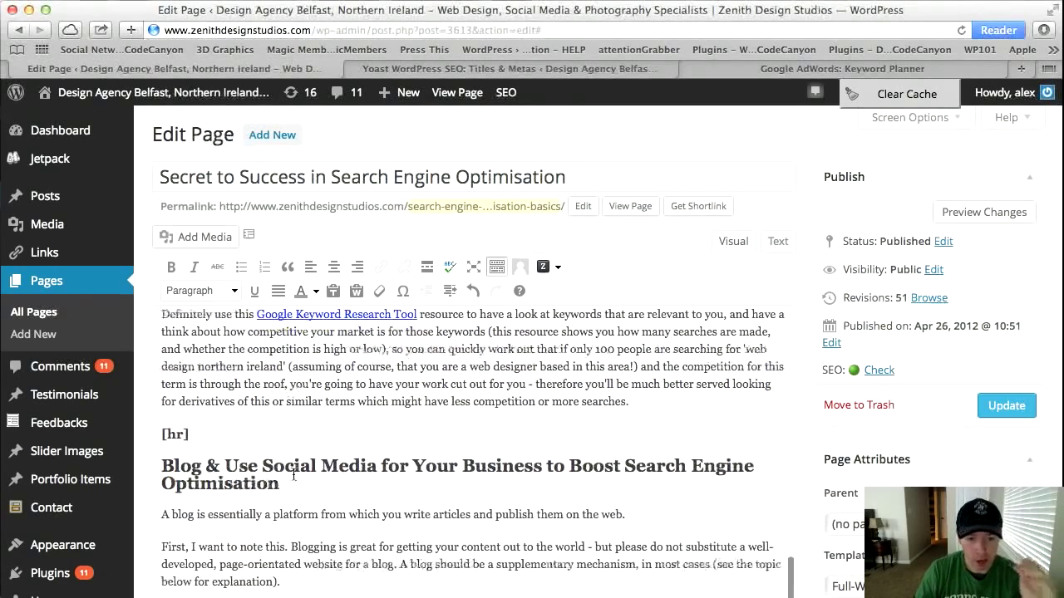
{"action": "scroll", "coordinate": [297, 477], "scroll_direction": "down", "scroll_amount": 8}
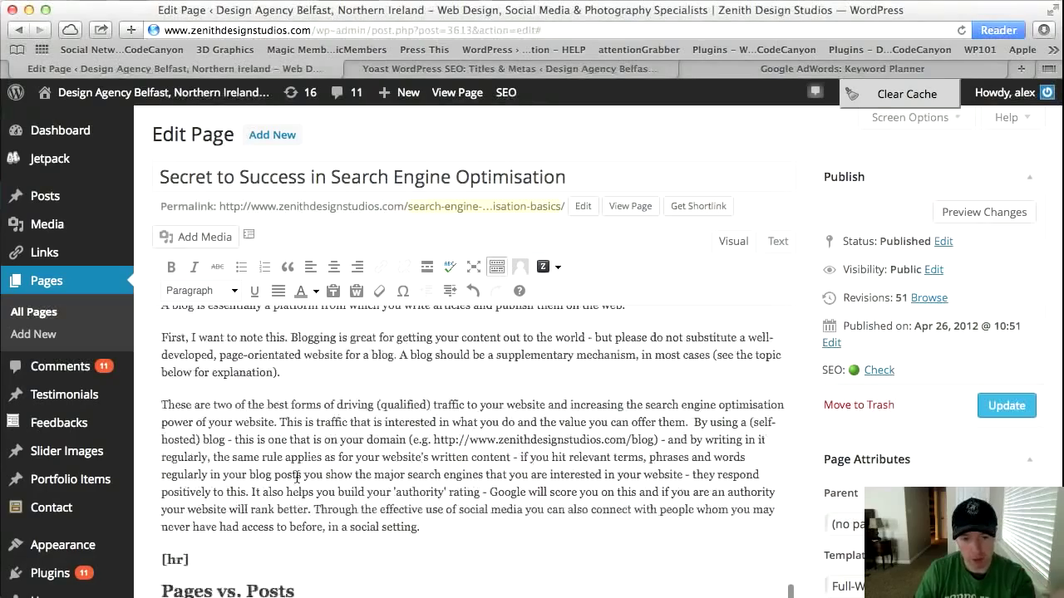
{"action": "scroll", "coordinate": [297, 478], "scroll_direction": "down", "scroll_amount": 9}
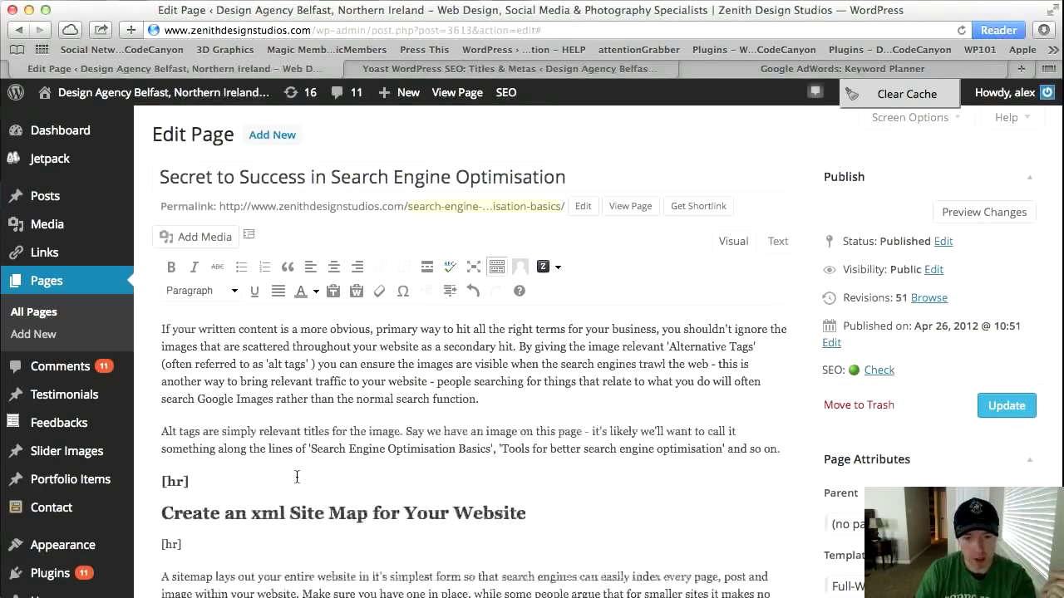
{"action": "scroll", "coordinate": [297, 477], "scroll_direction": "down", "scroll_amount": 2}
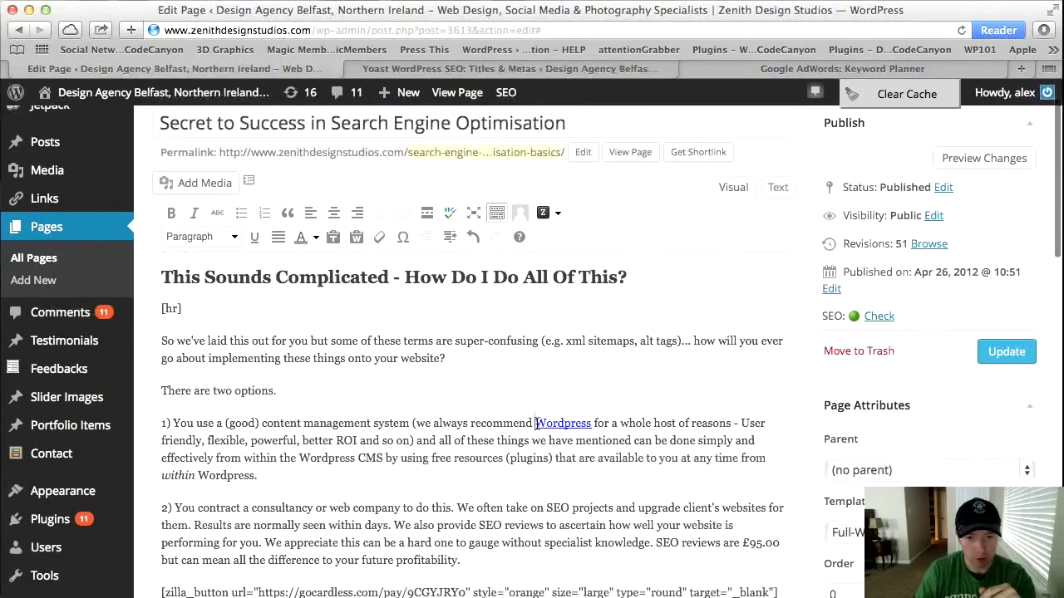
Examine the Wordpress link in the first option of the This Sounds Complicated section.
{"action": "left_click_drag", "start_coordinate": [535, 424], "coordinate": [592, 424]}
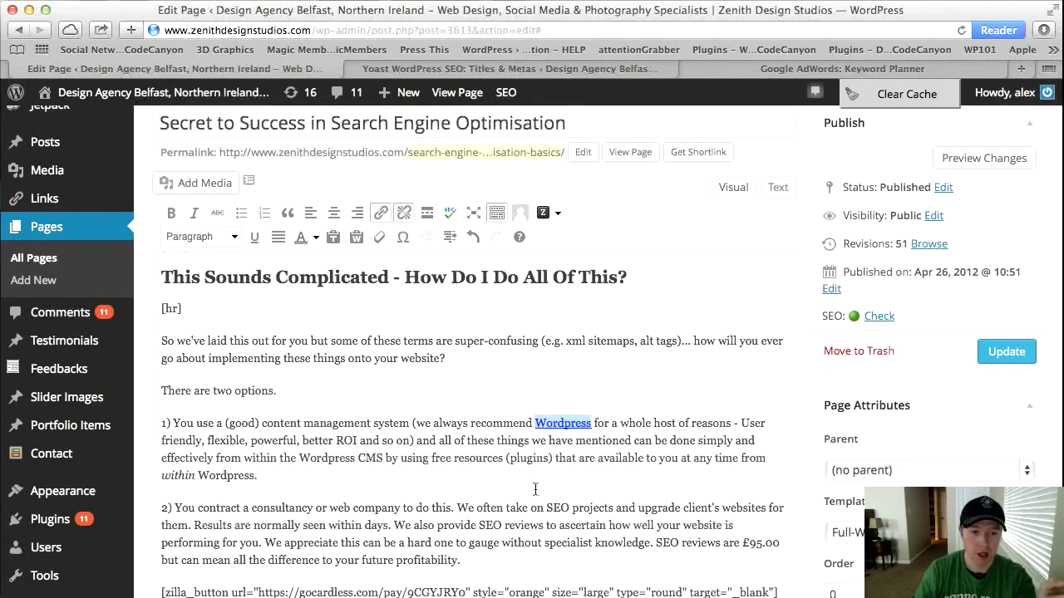
{"action": "left_click", "coordinate": [503, 424]}
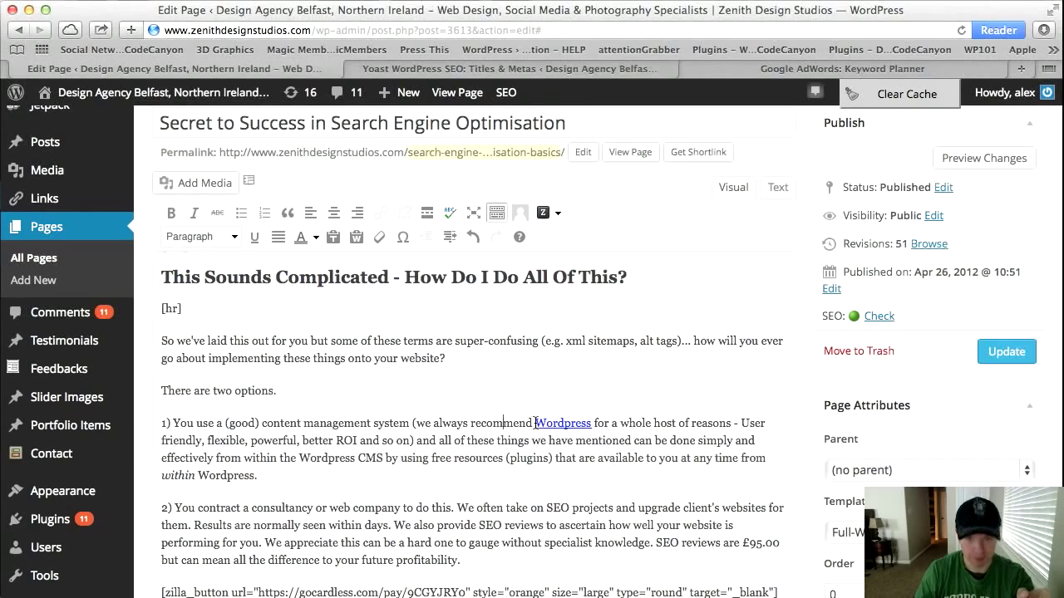
{"action": "left_click_drag", "start_coordinate": [535, 423], "coordinate": [587, 424]}
{"action": "left_click", "coordinate": [502, 477]}
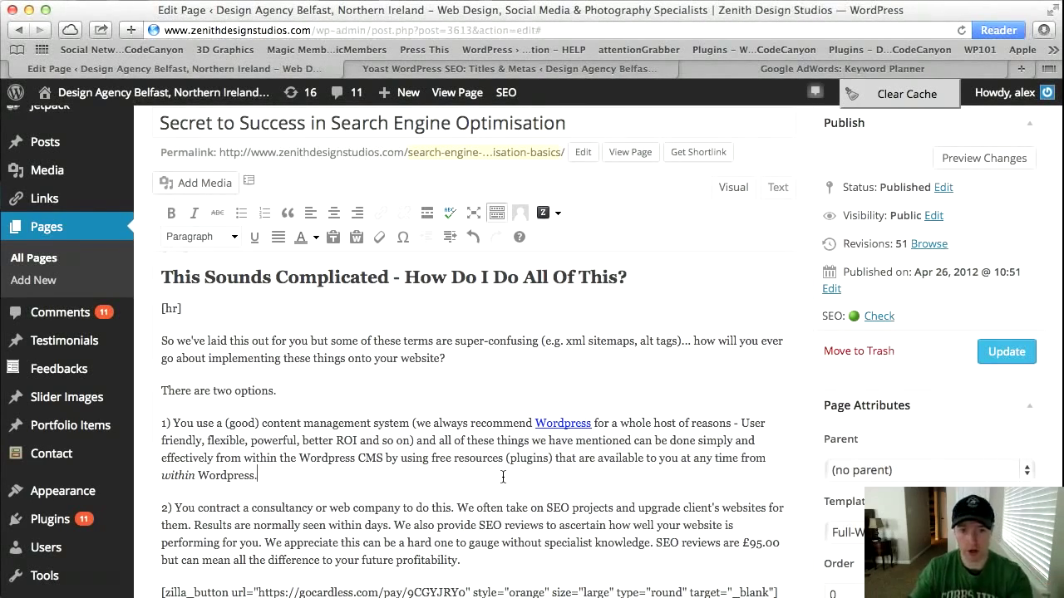
Examine the snippet preview and the focus keyword in the page's WordPress SEO by Yoast settings.
{"action": "scroll", "coordinate": [503, 477], "scroll_direction": "down", "scroll_amount": 3}
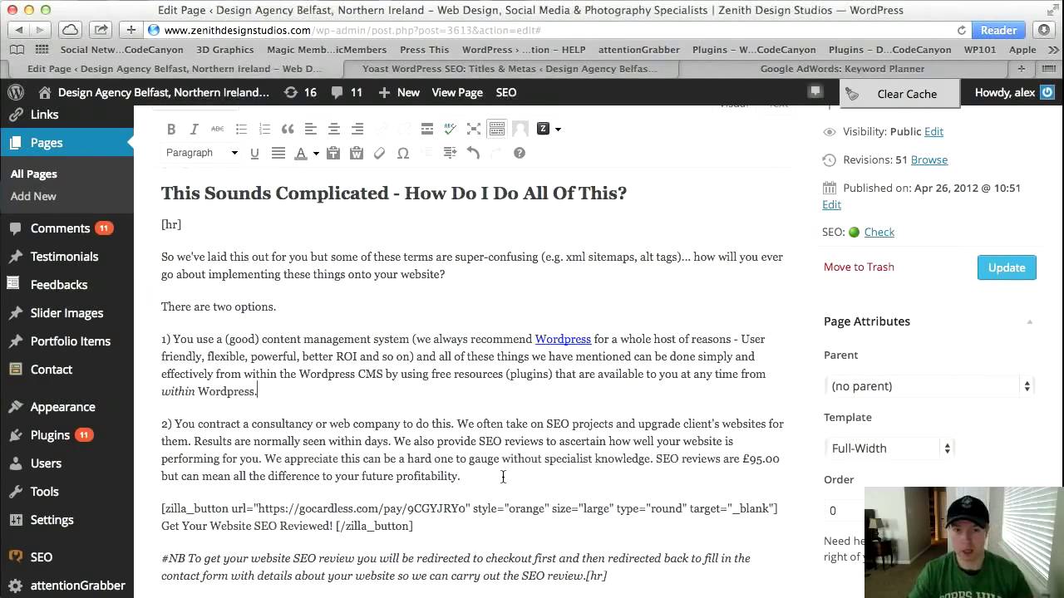
{"action": "scroll", "coordinate": [503, 477], "scroll_direction": "down", "scroll_amount": 1}
{"action": "scroll", "coordinate": [503, 476], "scroll_direction": "down", "scroll_amount": 1}
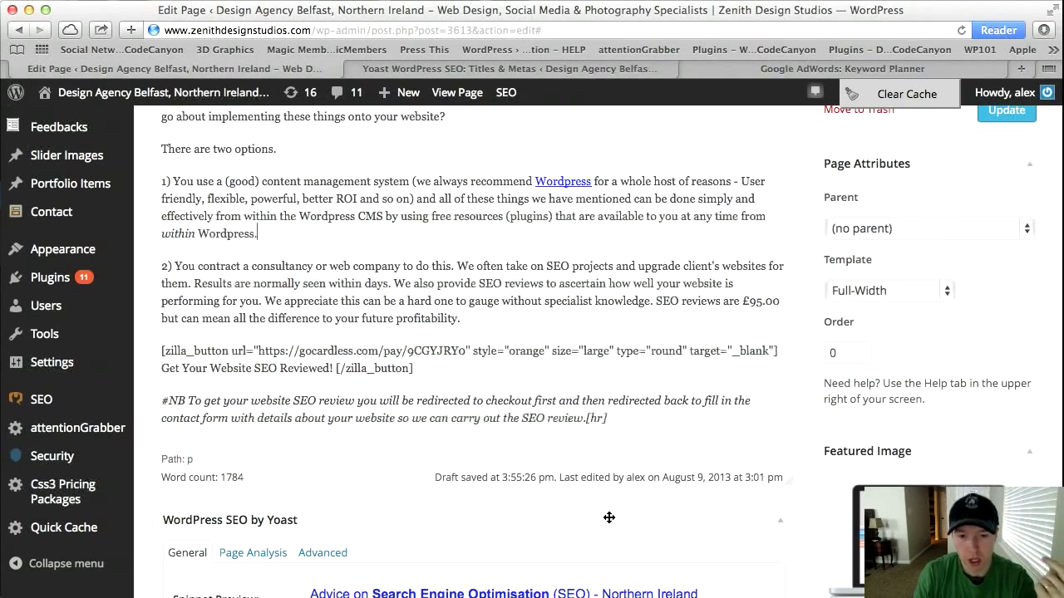
{"action": "scroll", "coordinate": [609, 518], "scroll_direction": "down", "scroll_amount": 10}
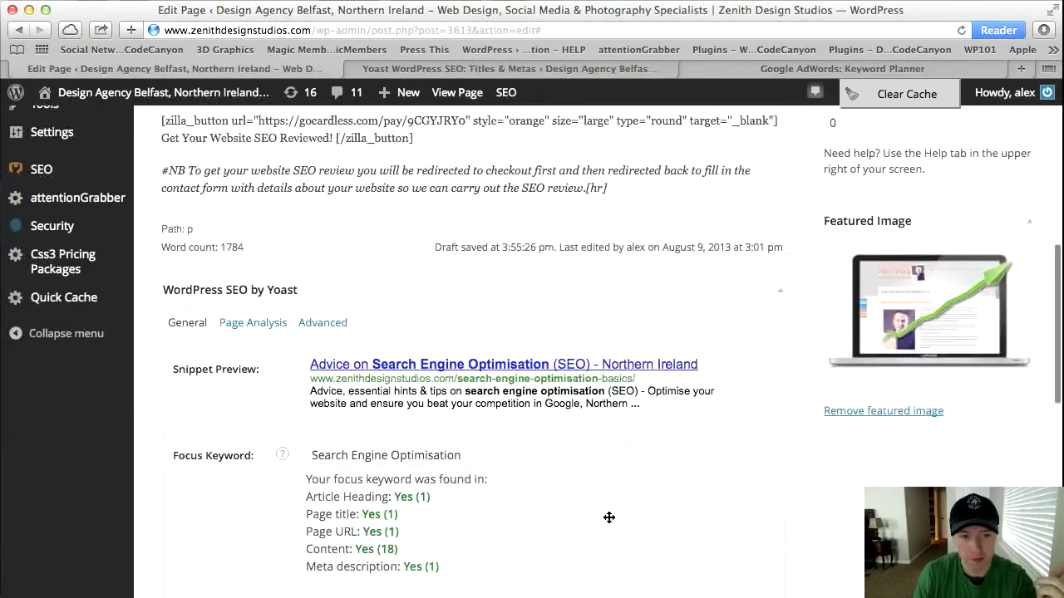
{"action": "scroll", "coordinate": [609, 518], "scroll_direction": "down", "scroll_amount": 1}
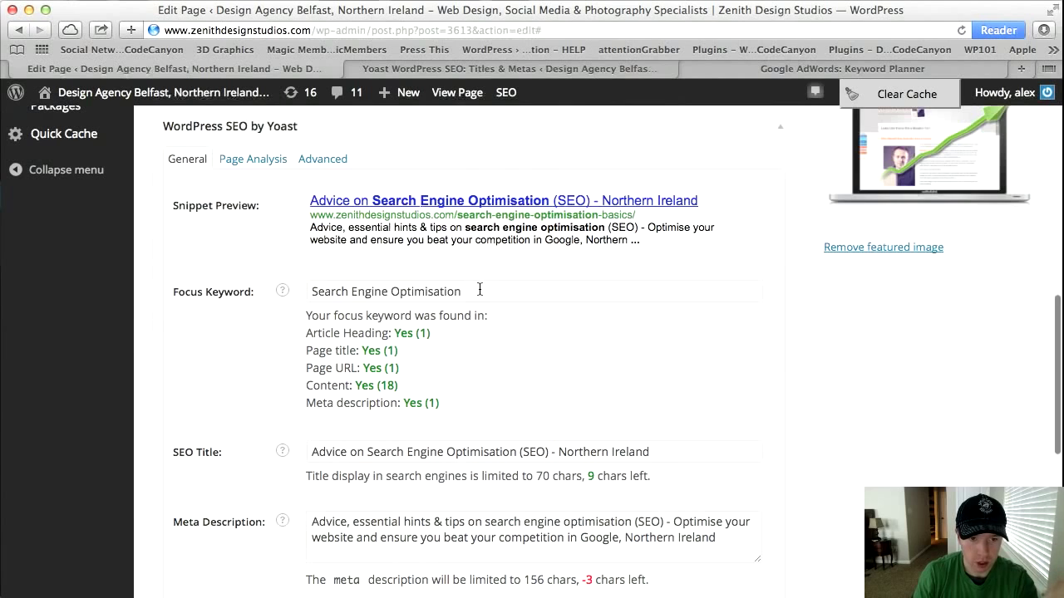
{"action": "left_click_drag", "start_coordinate": [479, 288], "coordinate": [296, 291]}
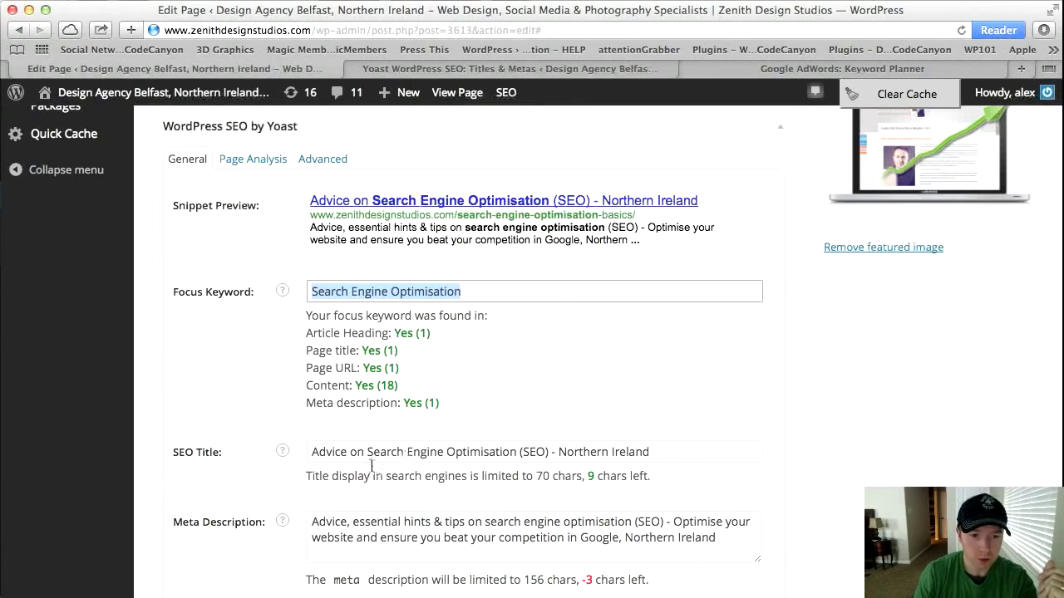
Change the SEO title to Search Engine Optimisation Basic Advice (SEO) - Northern Ireland.
{"action": "left_click_drag", "start_coordinate": [365, 453], "coordinate": [289, 455]}
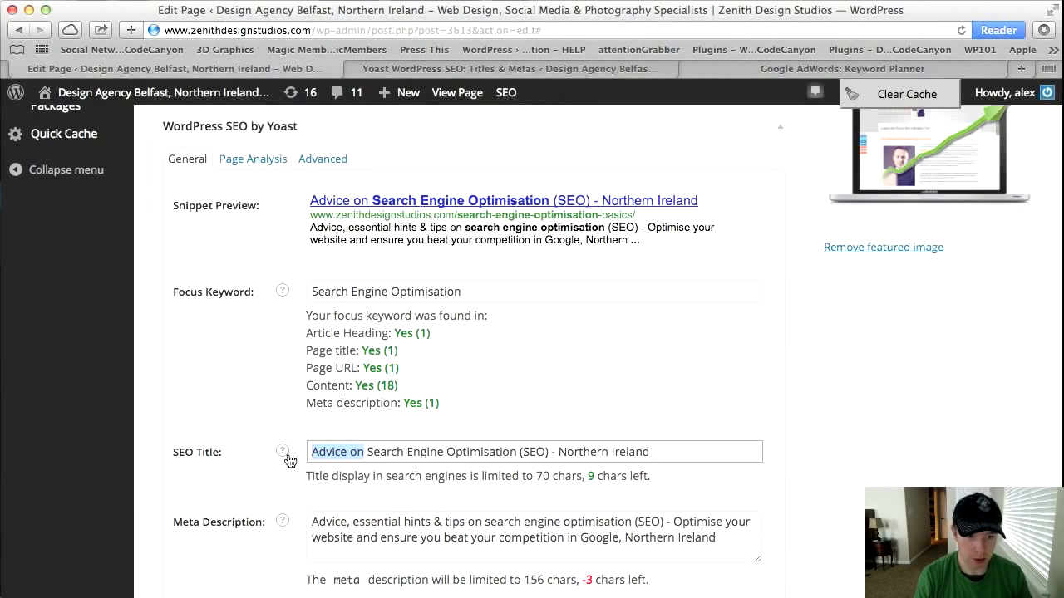
{"action": "key", "text": "BackSpace"}
{"action": "key", "text": "Delete"}
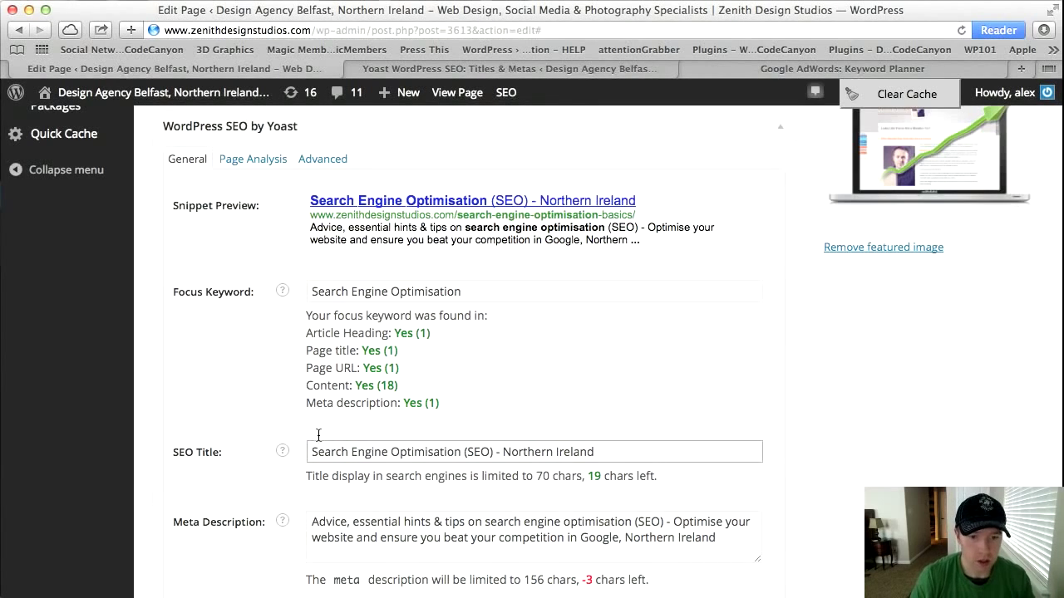
{"action": "left_click", "coordinate": [461, 452]}
{"action": "type", "text": "Basic Ad"}
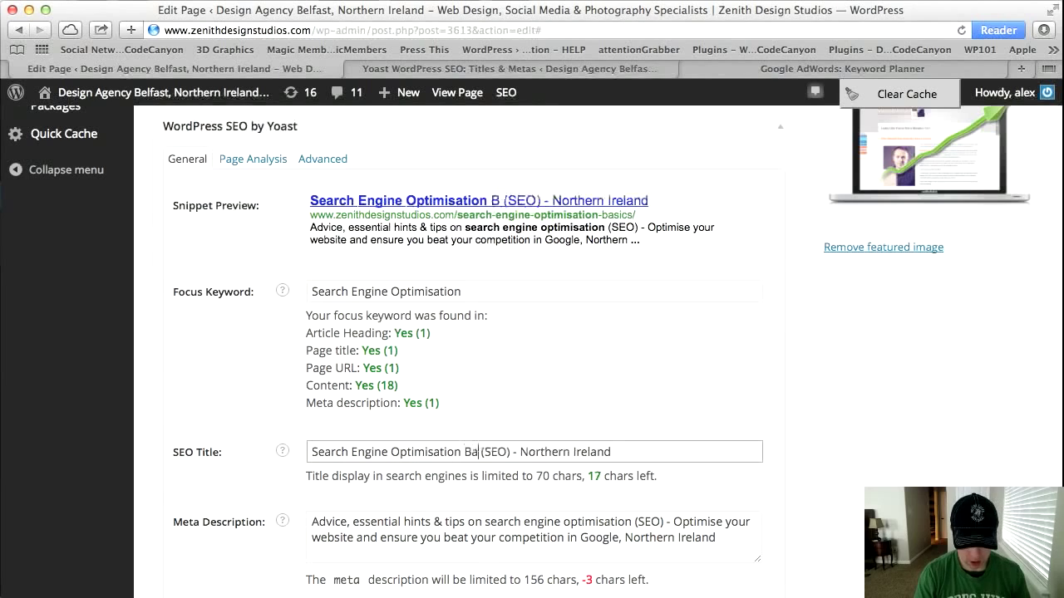
{"action": "type", "text": "vice"}
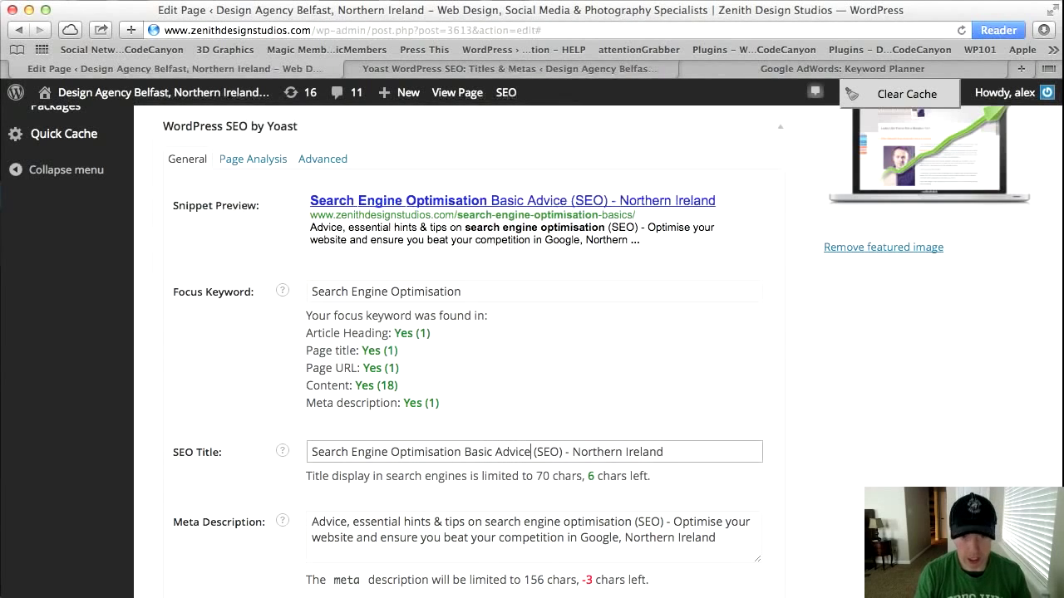
Check the SEO title's remaining character allowance and append the word experts to the title.
{"action": "double_click", "coordinate": [589, 476]}
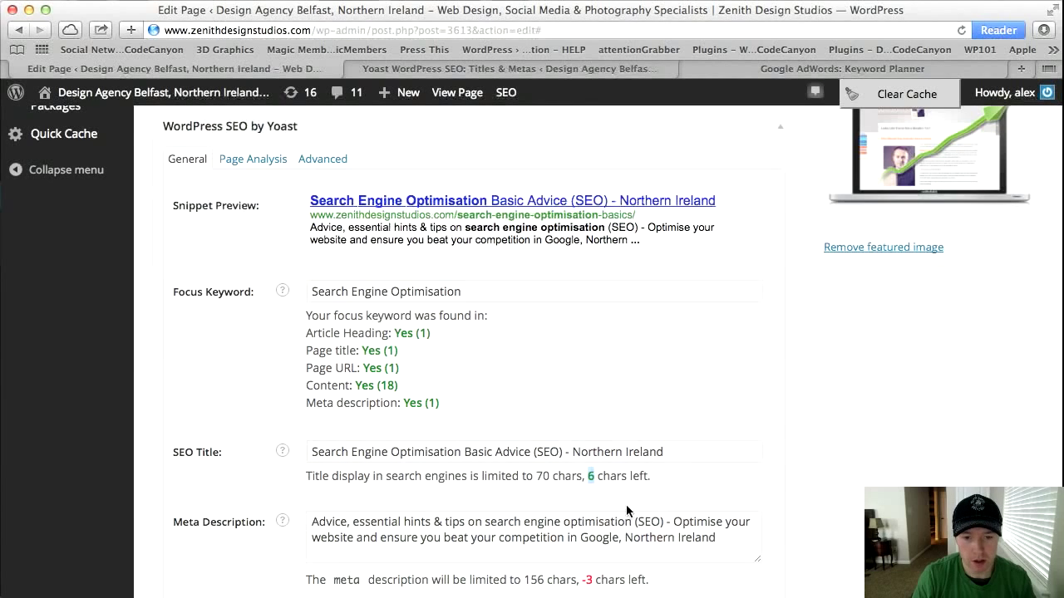
{"action": "left_click", "coordinate": [615, 477]}
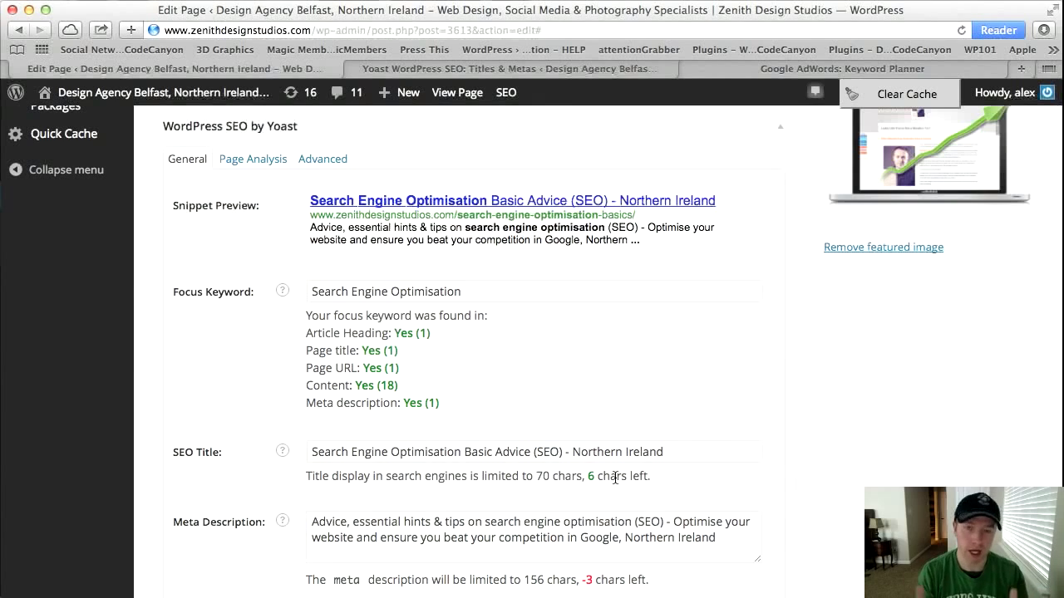
{"action": "left_click", "coordinate": [693, 455]}
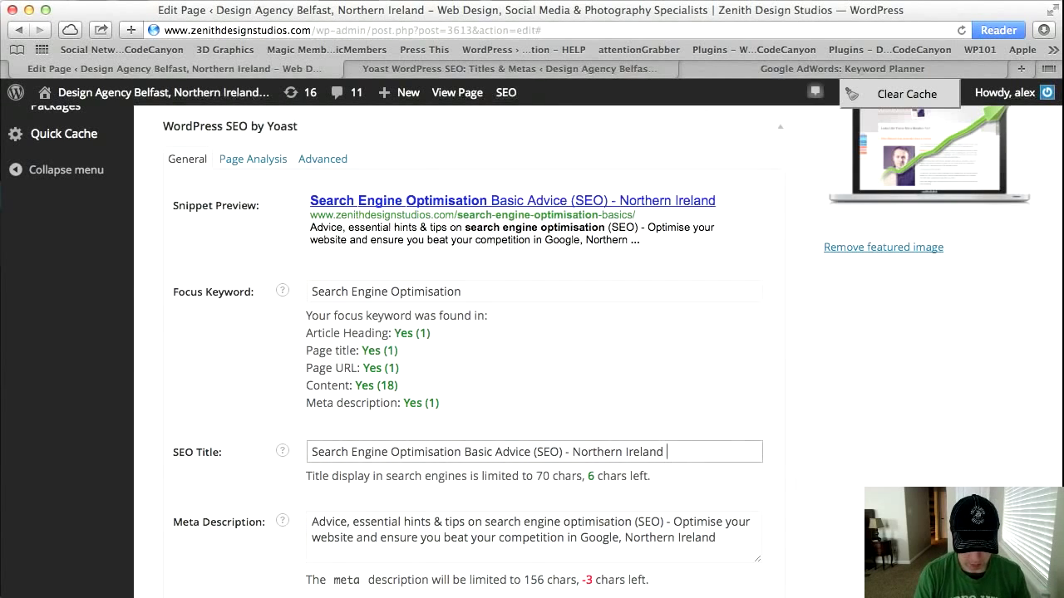
{"action": "type", "text": "experts"}
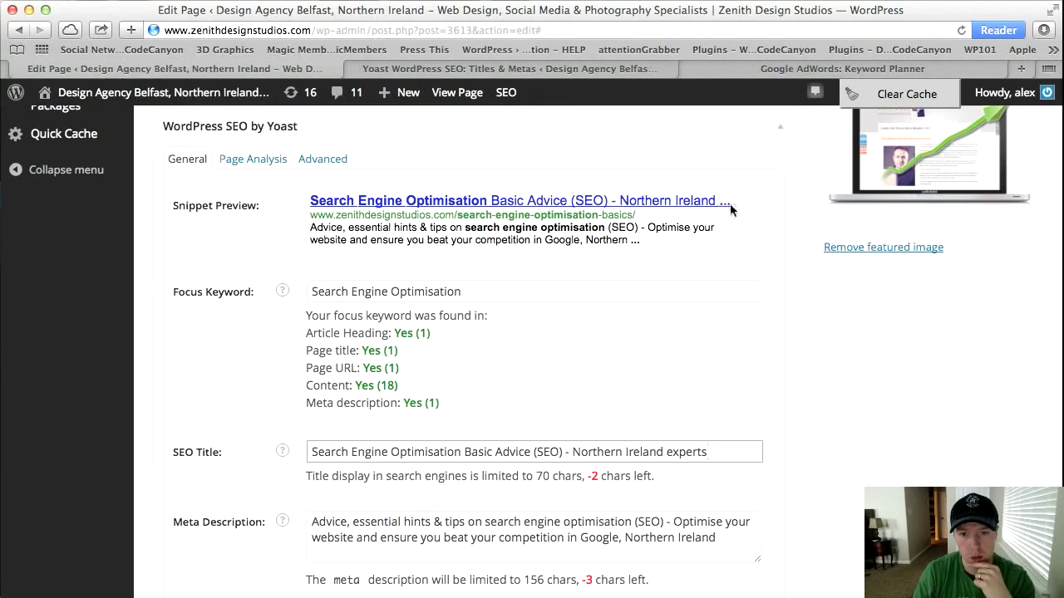
Remove the word experts from the end of the SEO title.
{"action": "left_click_drag", "start_coordinate": [723, 451], "coordinate": [670, 451]}
{"action": "key", "text": "BackSpace"}
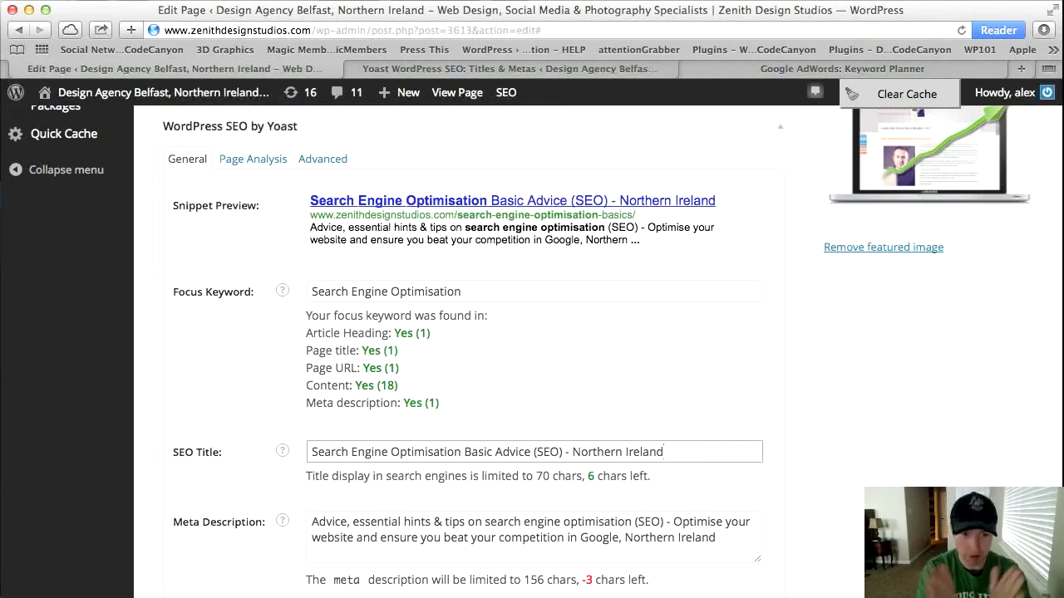
{"action": "left_click", "coordinate": [542, 475]}
Compare the meta description's keyword use with the SEO title and with the description shown in the snippet preview.
{"action": "scroll", "coordinate": [542, 478], "scroll_direction": "down", "scroll_amount": 1}
{"action": "left_click_drag", "start_coordinate": [719, 517], "coordinate": [309, 500]}
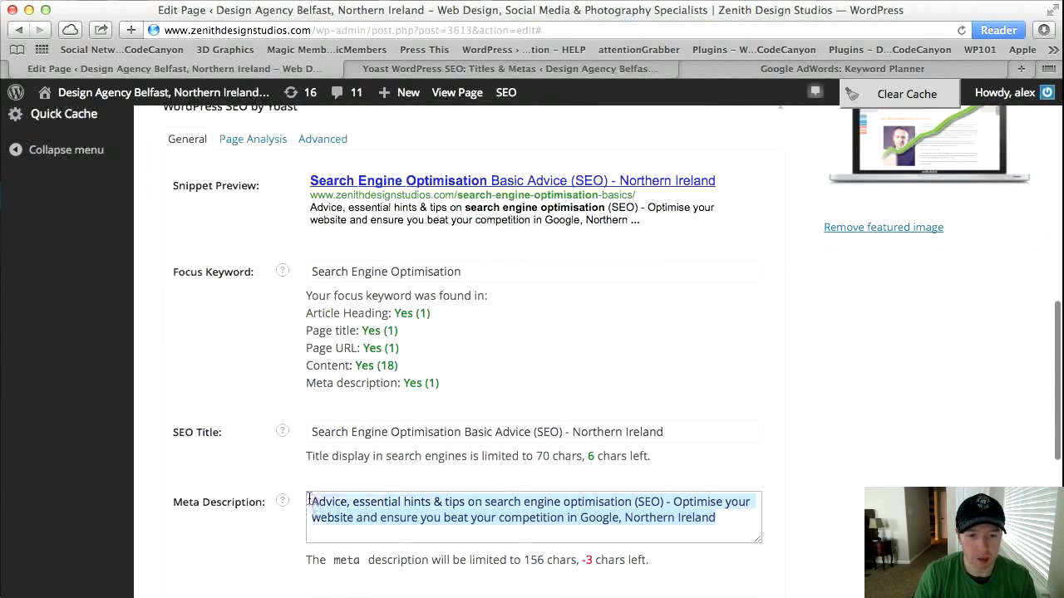
{"action": "left_click", "coordinate": [484, 501]}
{"action": "left_click_drag", "start_coordinate": [484, 502], "coordinate": [632, 504]}
{"action": "left_click", "coordinate": [384, 431]}
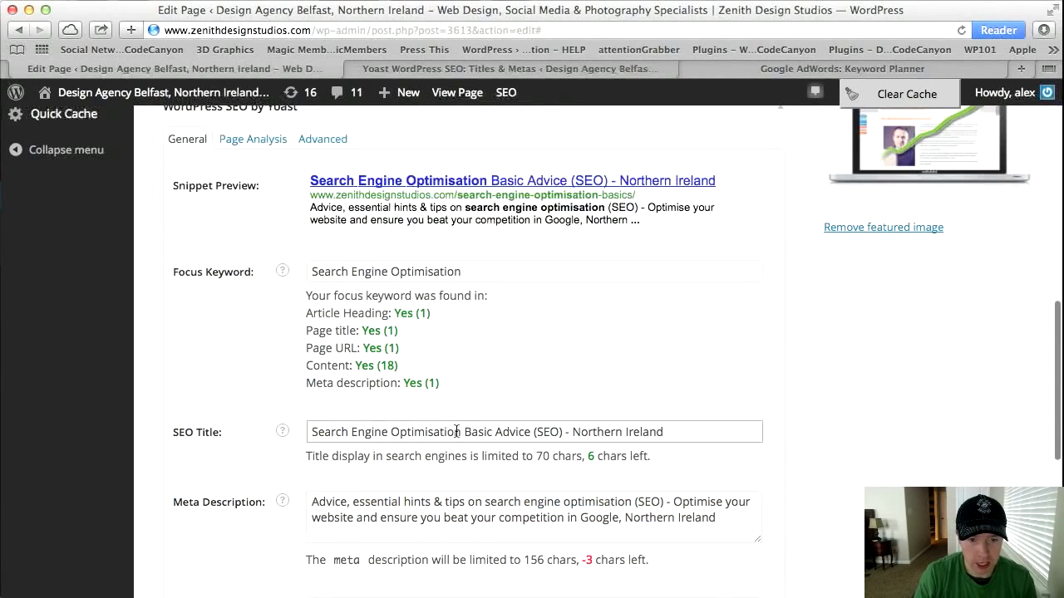
{"action": "left_click_drag", "start_coordinate": [456, 432], "coordinate": [311, 432]}
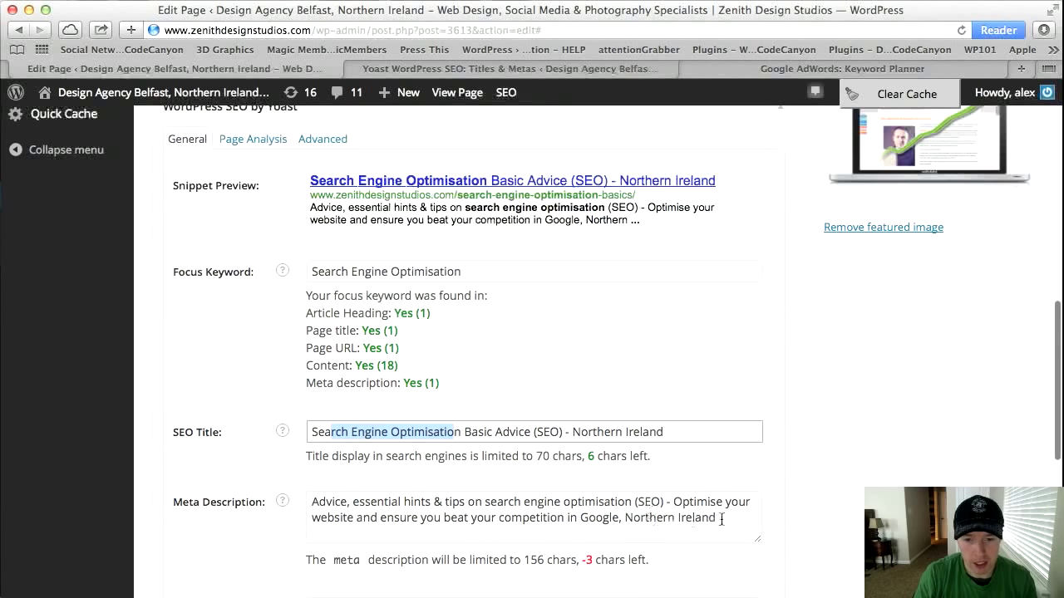
{"action": "left_click_drag", "start_coordinate": [721, 520], "coordinate": [258, 504]}
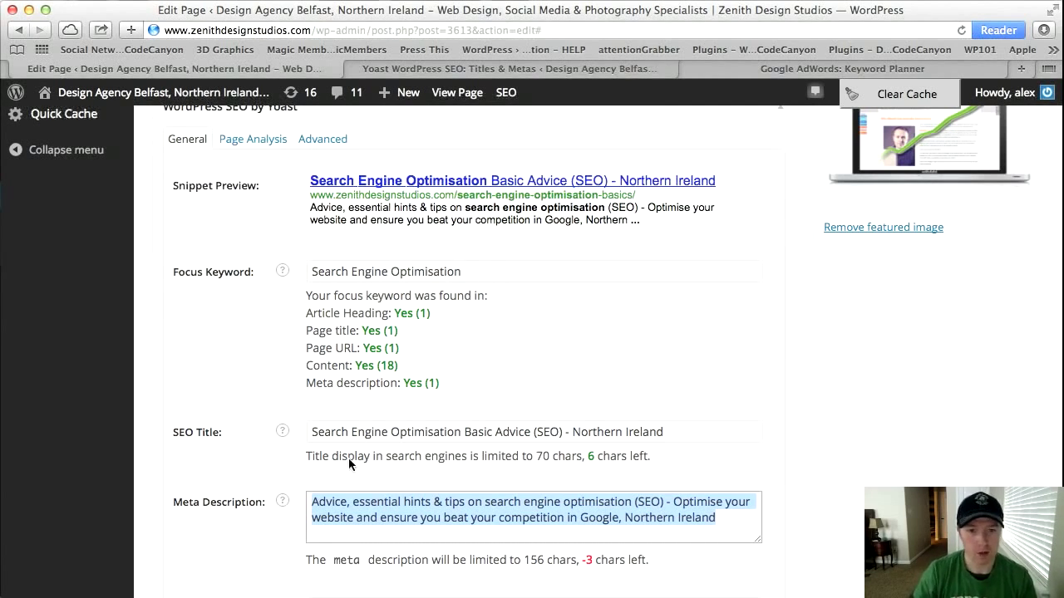
{"action": "left_click_drag", "start_coordinate": [640, 220], "coordinate": [306, 212]}
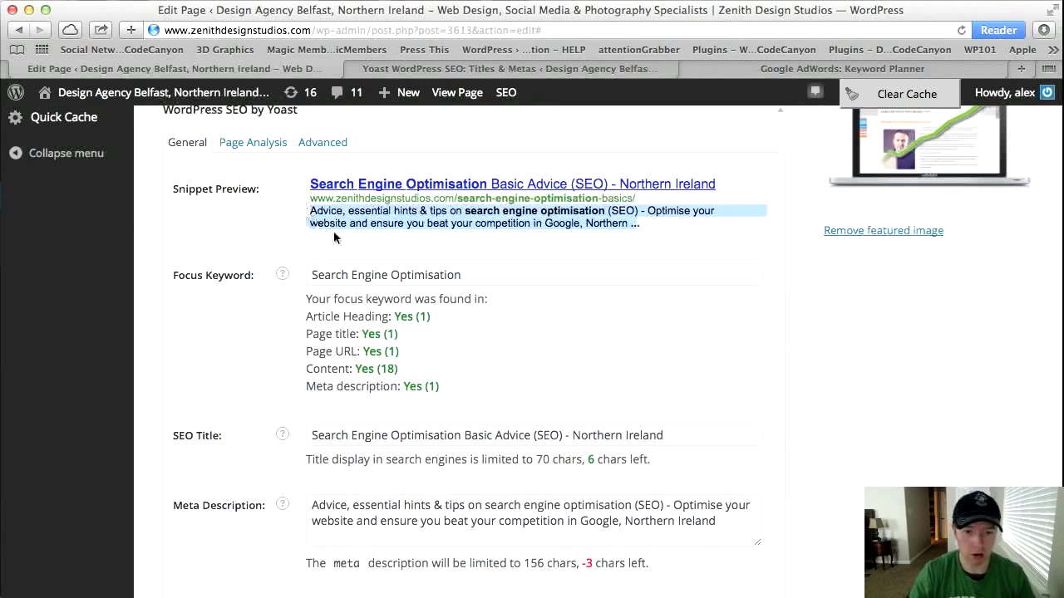
Examine the list of meta keywords below the meta description.
{"action": "scroll", "coordinate": [706, 563], "scroll_direction": "down", "scroll_amount": 1}
{"action": "scroll", "coordinate": [706, 564], "scroll_direction": "down", "scroll_amount": 2}
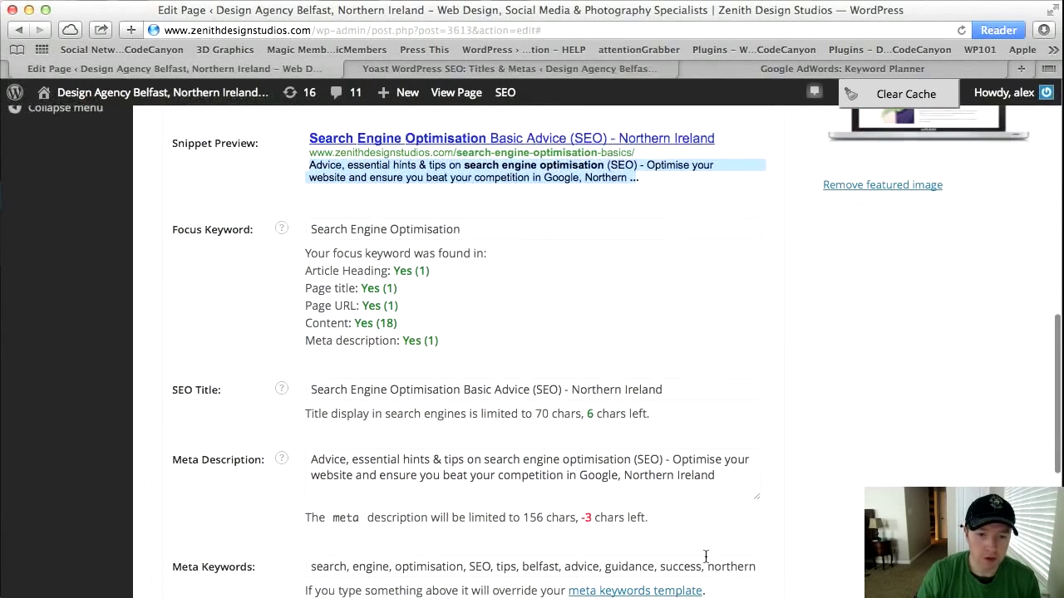
{"action": "left_click_drag", "start_coordinate": [316, 565], "coordinate": [424, 574]}
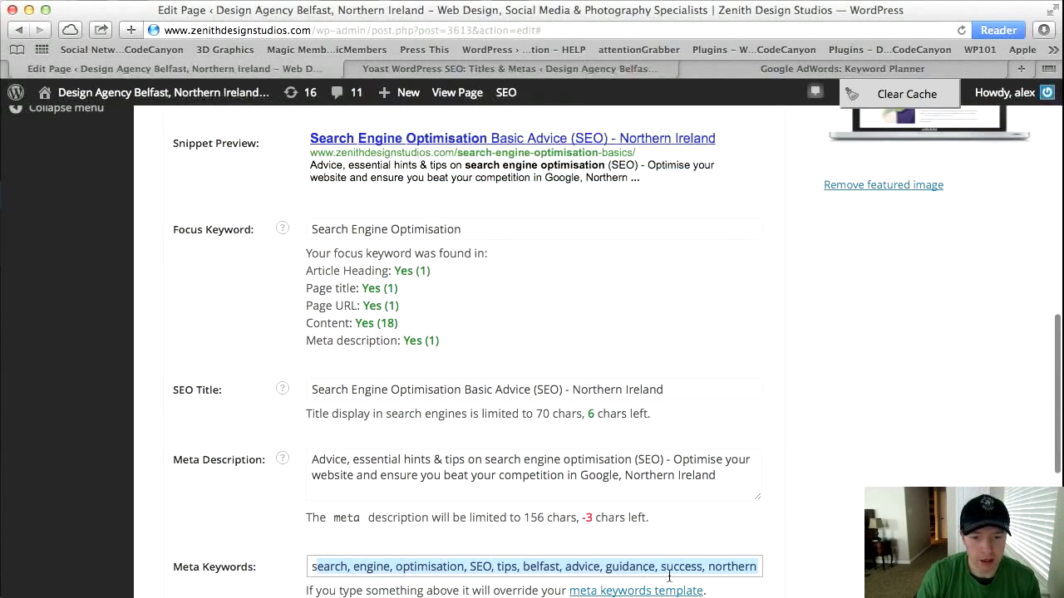
{"action": "scroll", "coordinate": [797, 545], "scroll_direction": "down", "scroll_amount": 2}
{"action": "scroll", "coordinate": [798, 549], "scroll_direction": "up", "scroll_amount": 5}
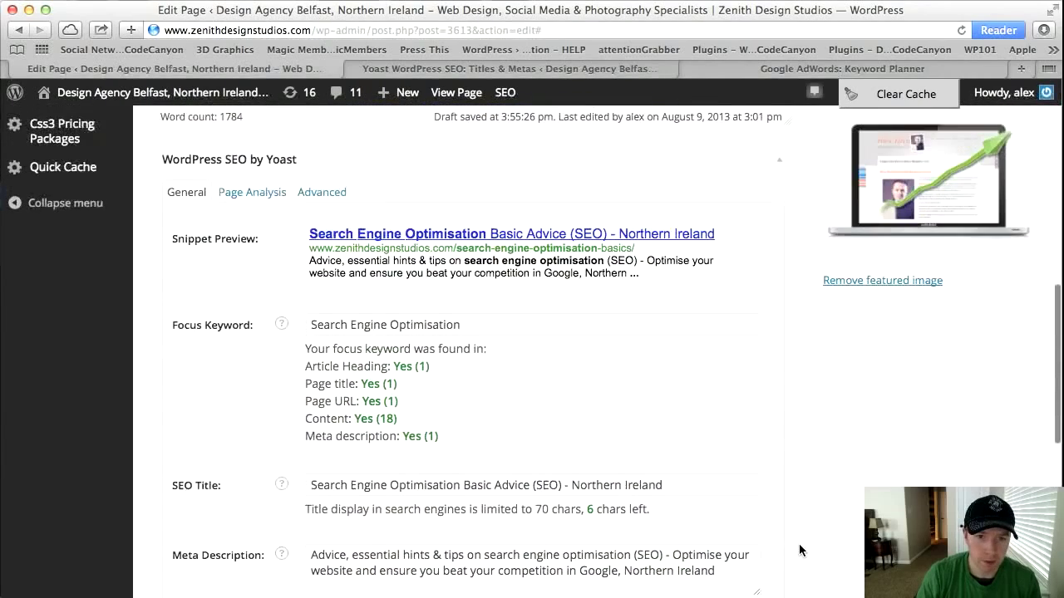
Review the meta description, SEO title and focus keyword, and check where the focus keyword was found, including content and meta description.
{"action": "scroll", "coordinate": [800, 550], "scroll_direction": "down", "scroll_amount": 1}
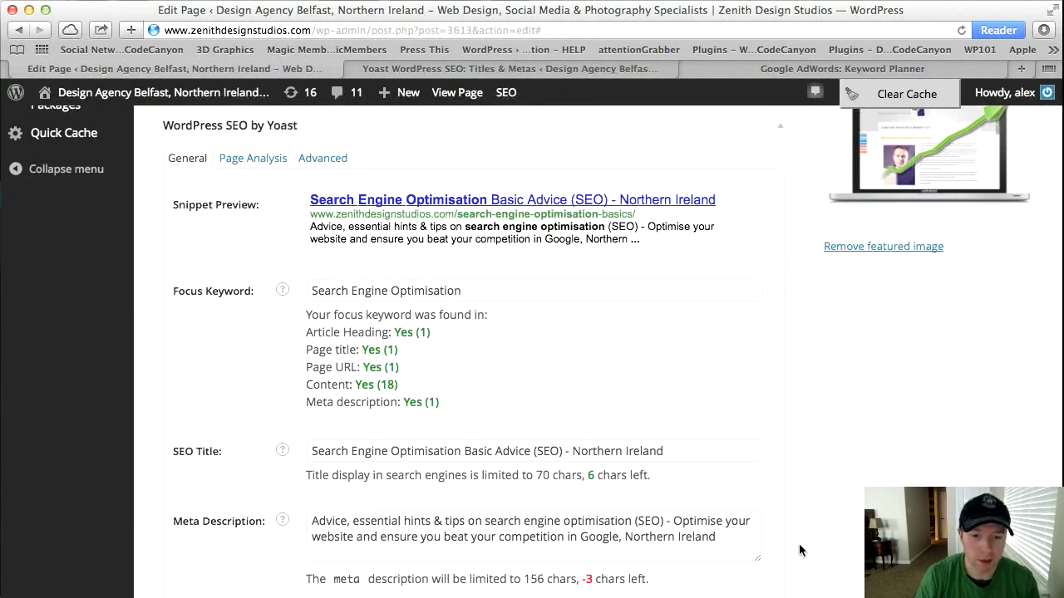
{"action": "left_click_drag", "start_coordinate": [748, 544], "coordinate": [304, 521]}
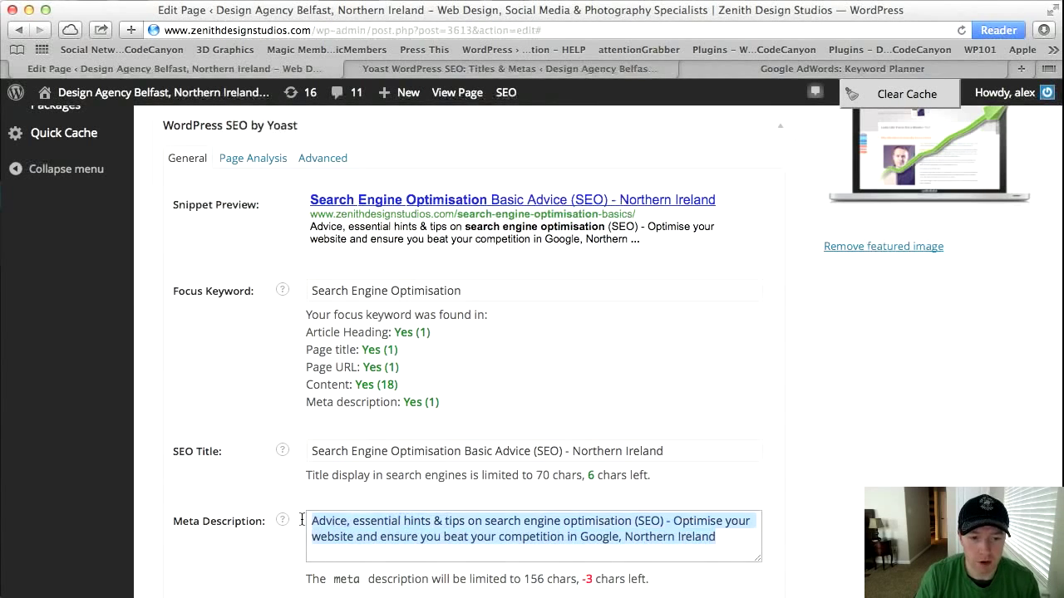
{"action": "left_click_drag", "start_coordinate": [682, 452], "coordinate": [314, 451]}
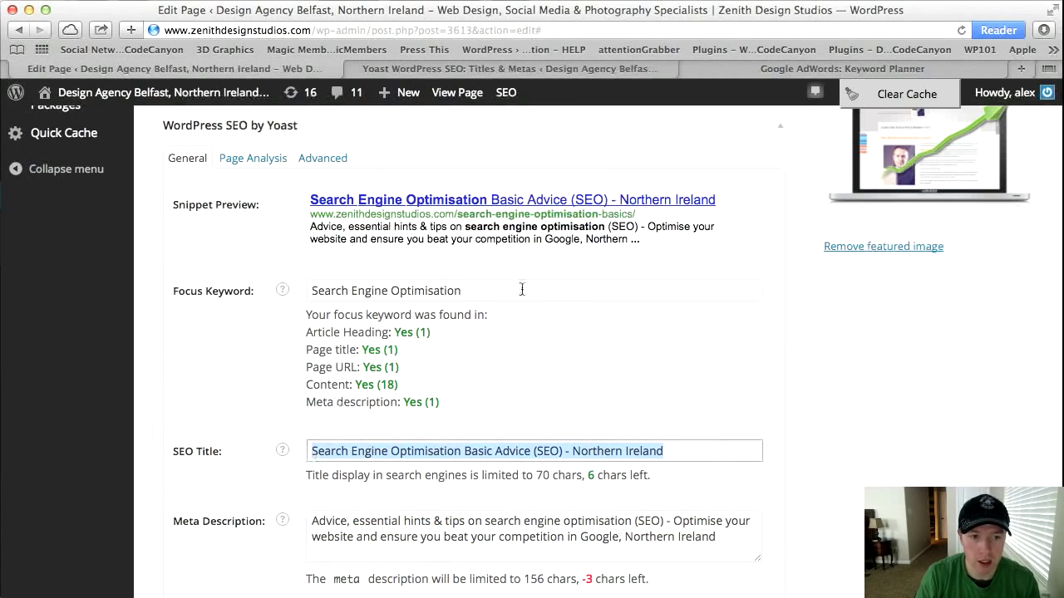
{"action": "left_click_drag", "start_coordinate": [488, 290], "coordinate": [307, 288]}
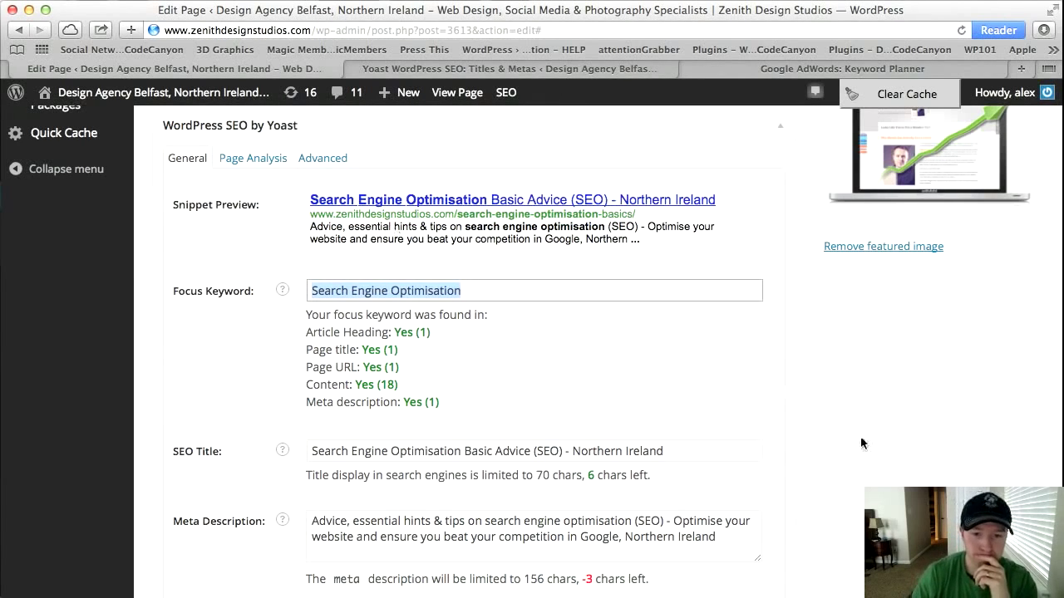
{"action": "scroll", "coordinate": [861, 437], "scroll_direction": "down", "scroll_amount": 1}
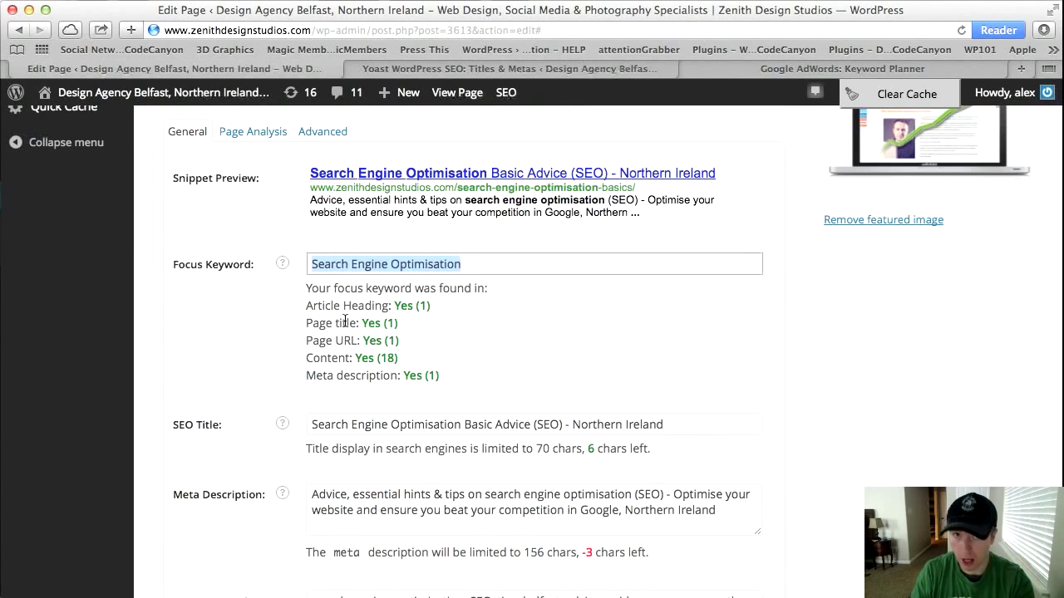
{"action": "left_click_drag", "start_coordinate": [306, 358], "coordinate": [536, 360]}
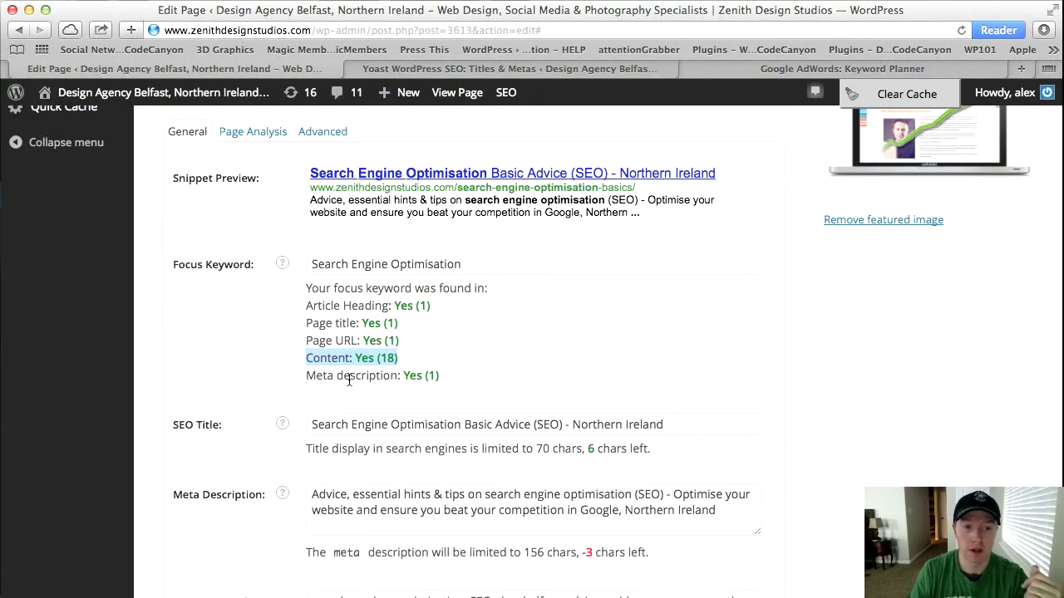
{"action": "left_click", "coordinate": [441, 377]}
{"action": "left_click_drag", "start_coordinate": [440, 377], "coordinate": [398, 376]}
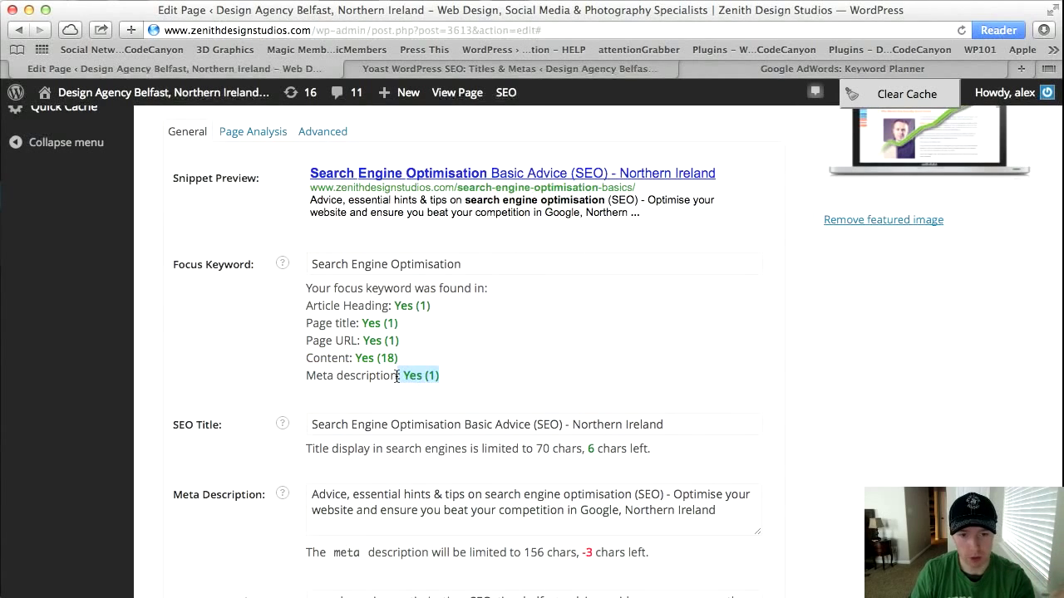
Check the page's SEO status indicator in its publishing details.
{"action": "scroll", "coordinate": [884, 413], "scroll_direction": "up", "scroll_amount": 10}
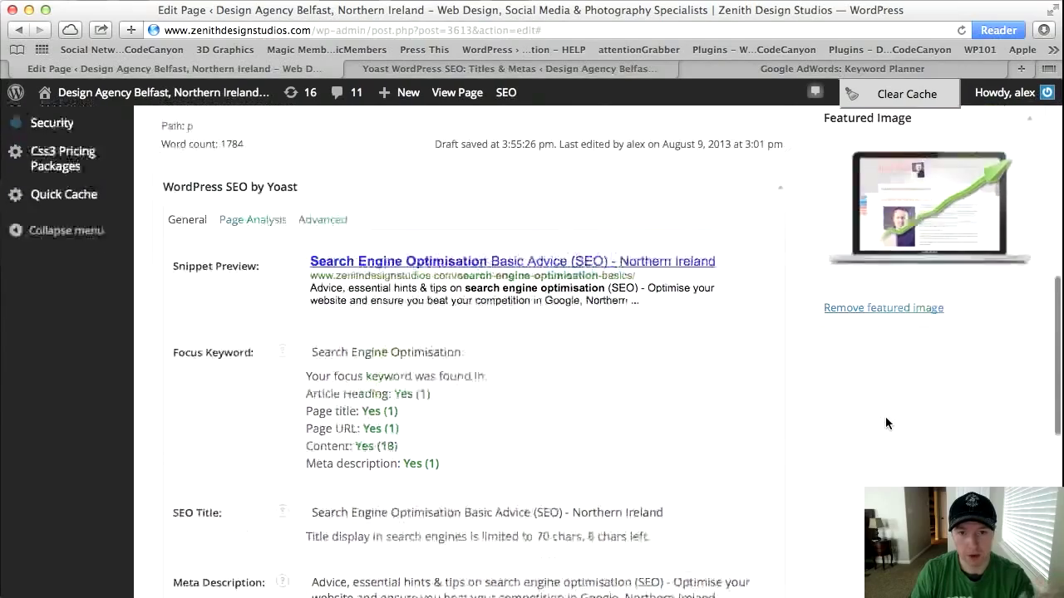
{"action": "scroll", "coordinate": [886, 417], "scroll_direction": "up", "scroll_amount": 2}
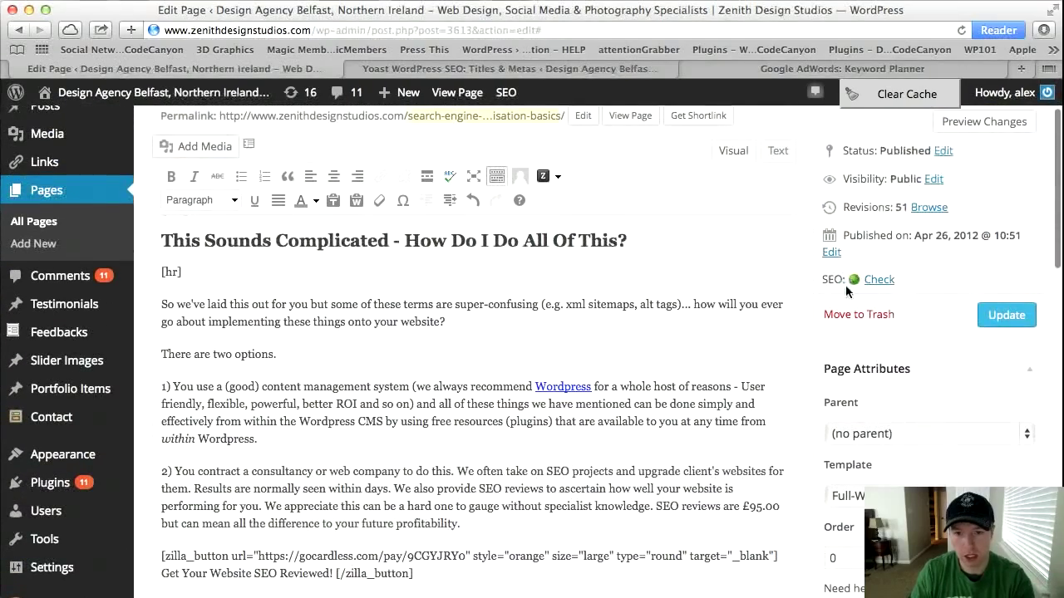
{"action": "mouse_move", "coordinate": [856, 280]}
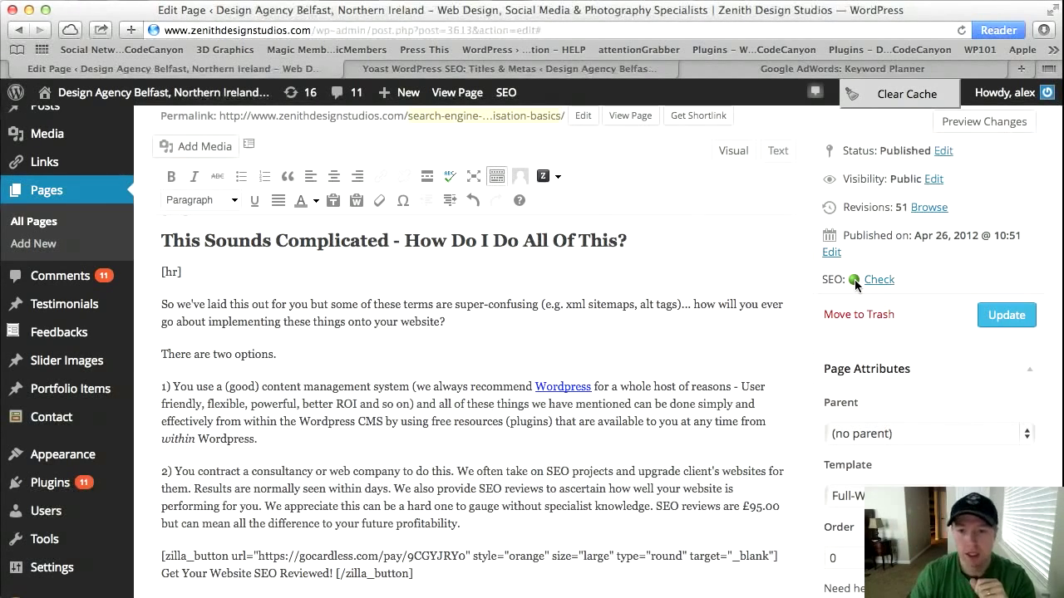
Examine the Yoast page analysis, covering word count, meta description keyword, title length, keyword density and outbound links.
{"action": "scroll", "coordinate": [901, 378], "scroll_direction": "down", "scroll_amount": 5}
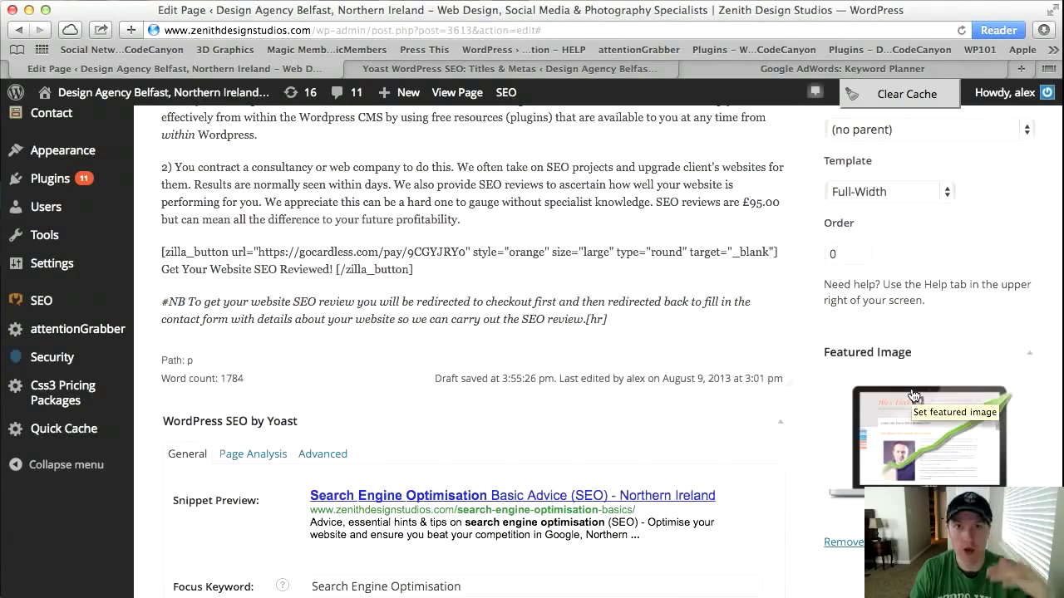
{"action": "scroll", "coordinate": [789, 427], "scroll_direction": "down", "scroll_amount": 3}
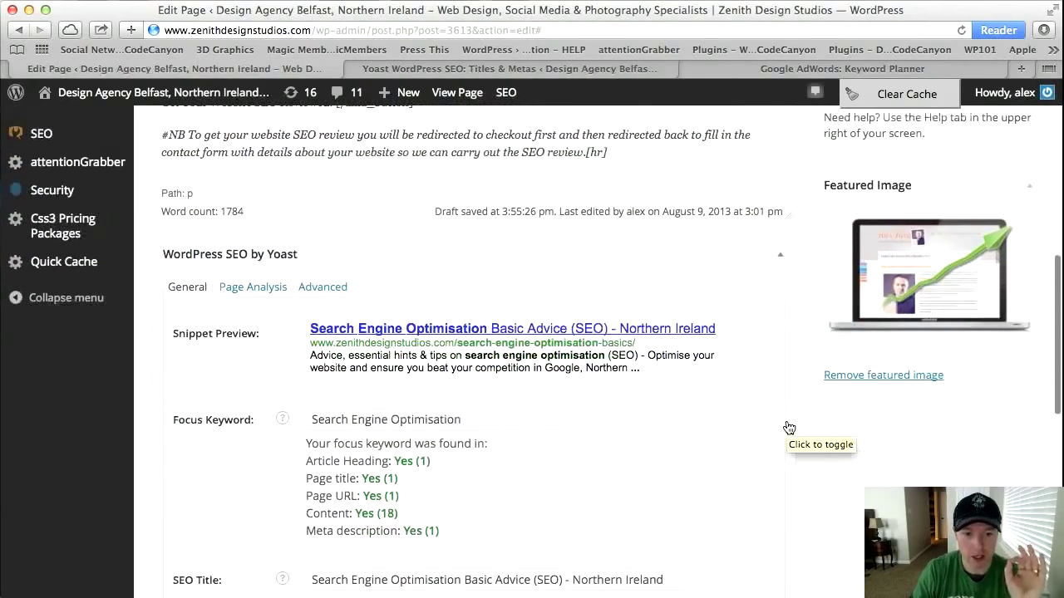
{"action": "scroll", "coordinate": [789, 427], "scroll_direction": "down", "scroll_amount": 2}
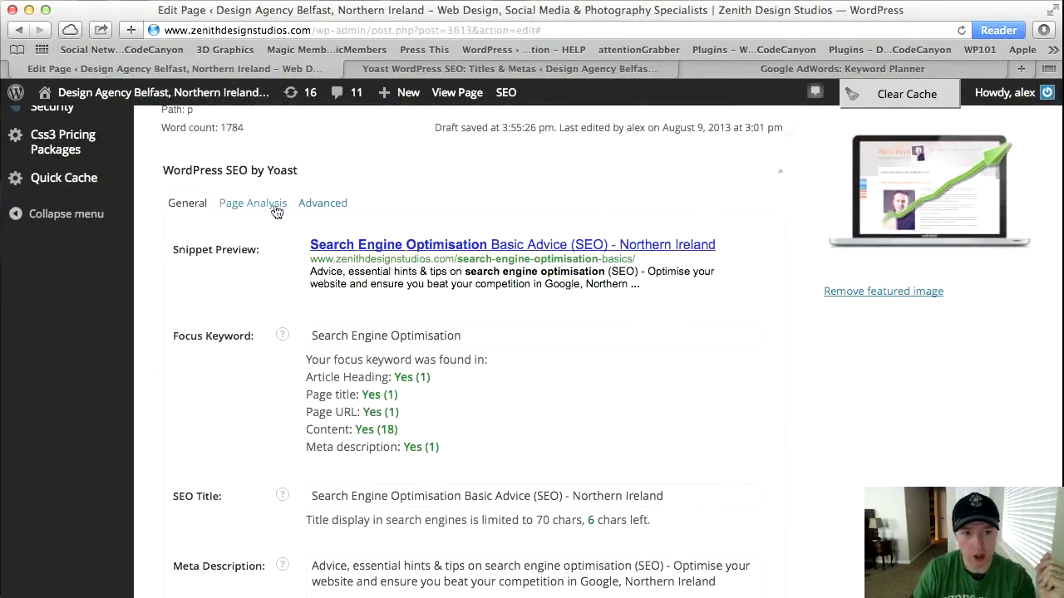
{"action": "left_click", "coordinate": [274, 208]}
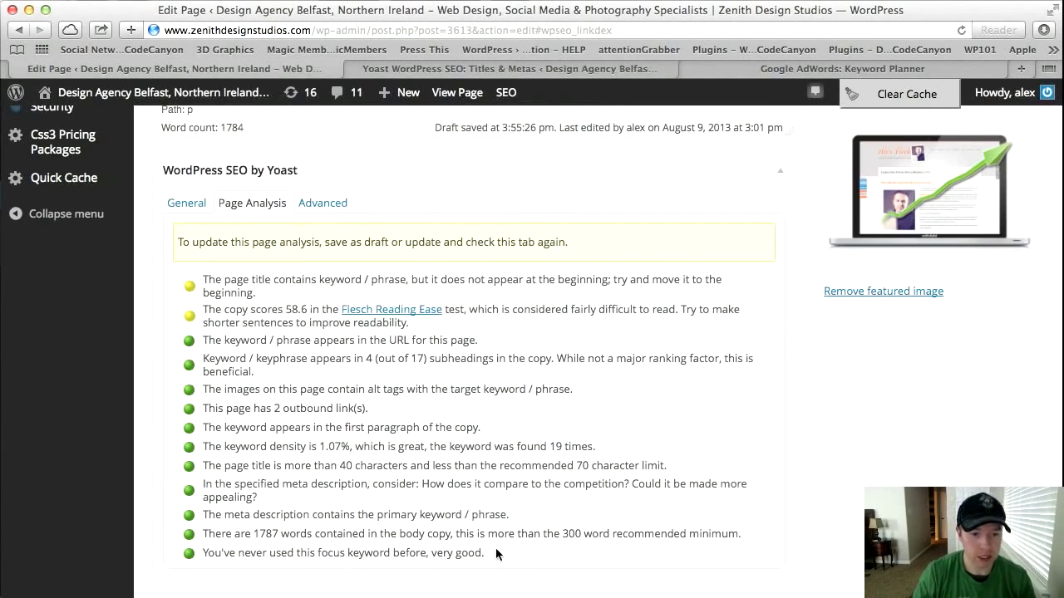
{"action": "scroll", "coordinate": [495, 548], "scroll_direction": "up", "scroll_amount": 1}
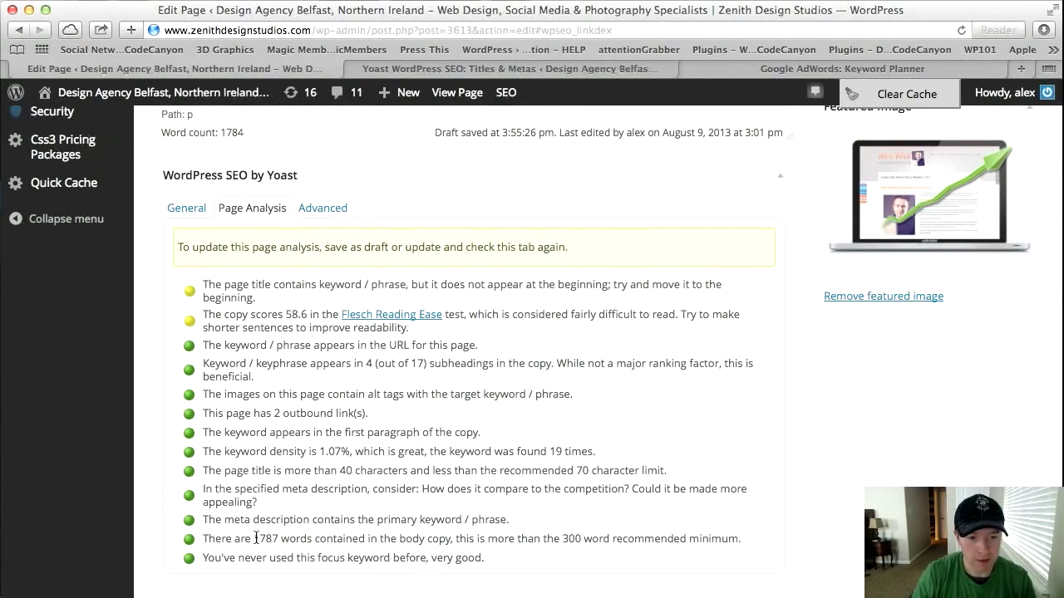
{"action": "left_click_drag", "start_coordinate": [254, 538], "coordinate": [315, 539]}
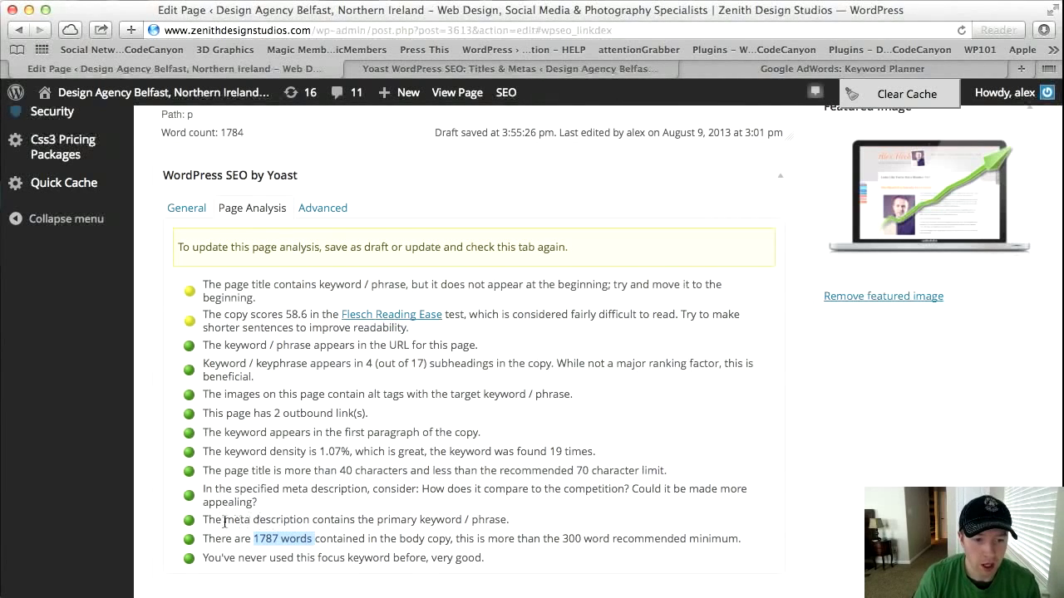
{"action": "left_click_drag", "start_coordinate": [223, 520], "coordinate": [462, 520]}
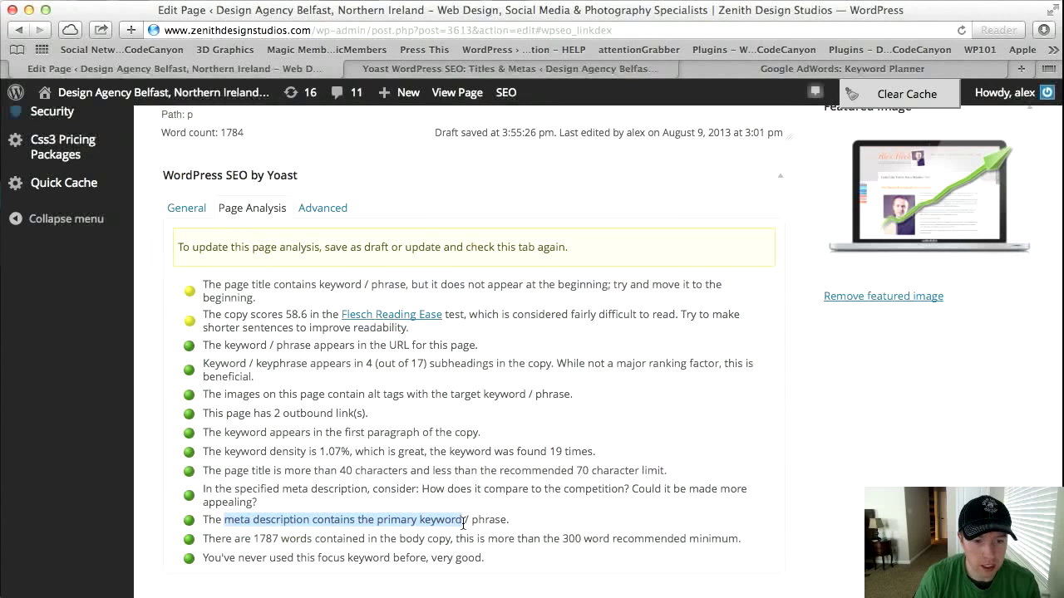
{"action": "left_click_drag", "start_coordinate": [339, 470], "coordinate": [549, 473]}
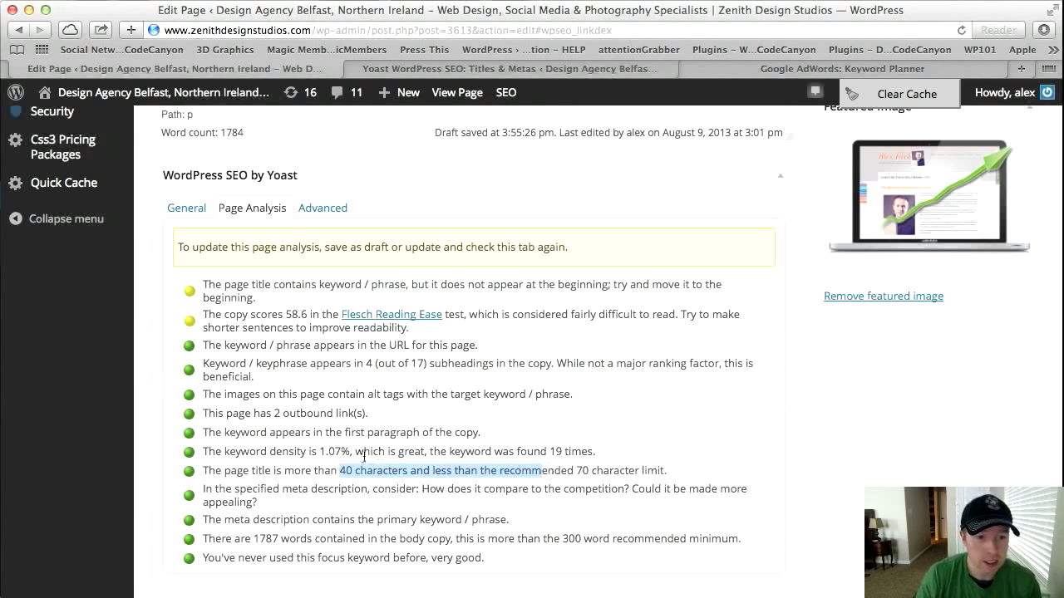
{"action": "left_click", "coordinate": [321, 452]}
{"action": "left_click_drag", "start_coordinate": [321, 451], "coordinate": [351, 451]}
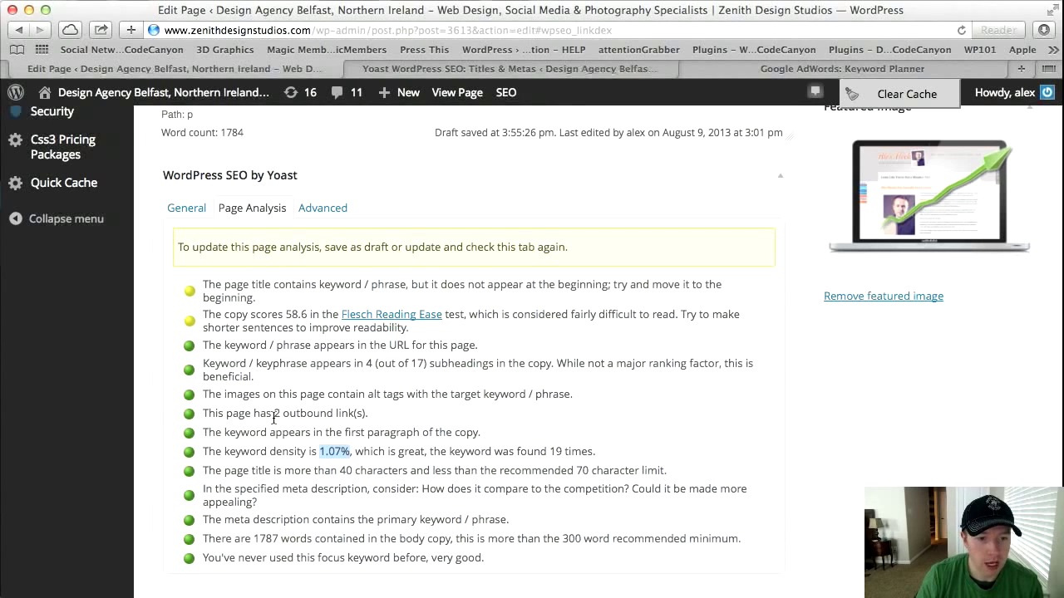
{"action": "left_click_drag", "start_coordinate": [272, 413], "coordinate": [362, 415]}
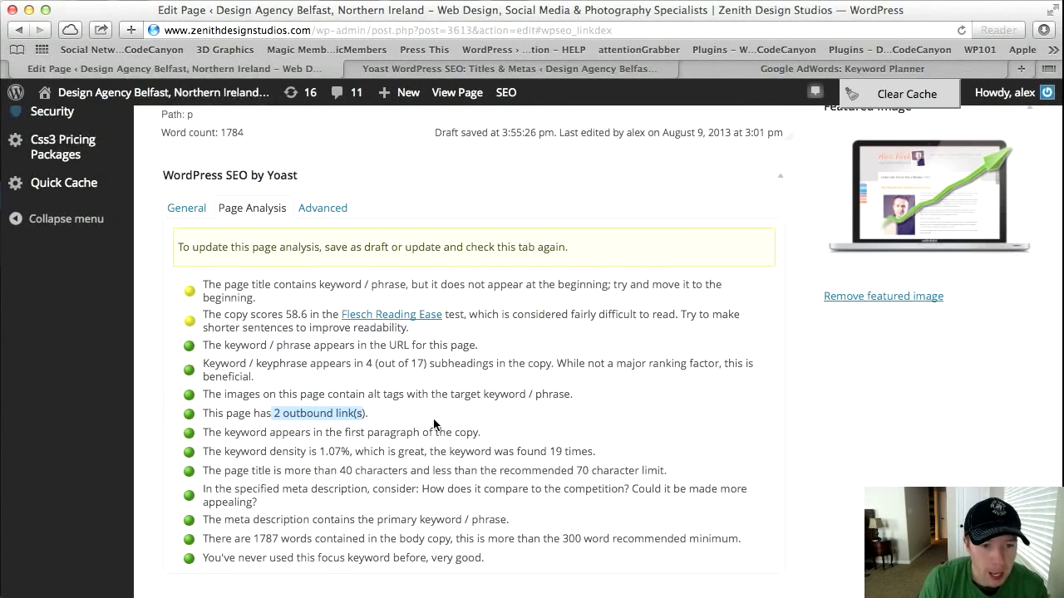
{"action": "left_click", "coordinate": [354, 447]}
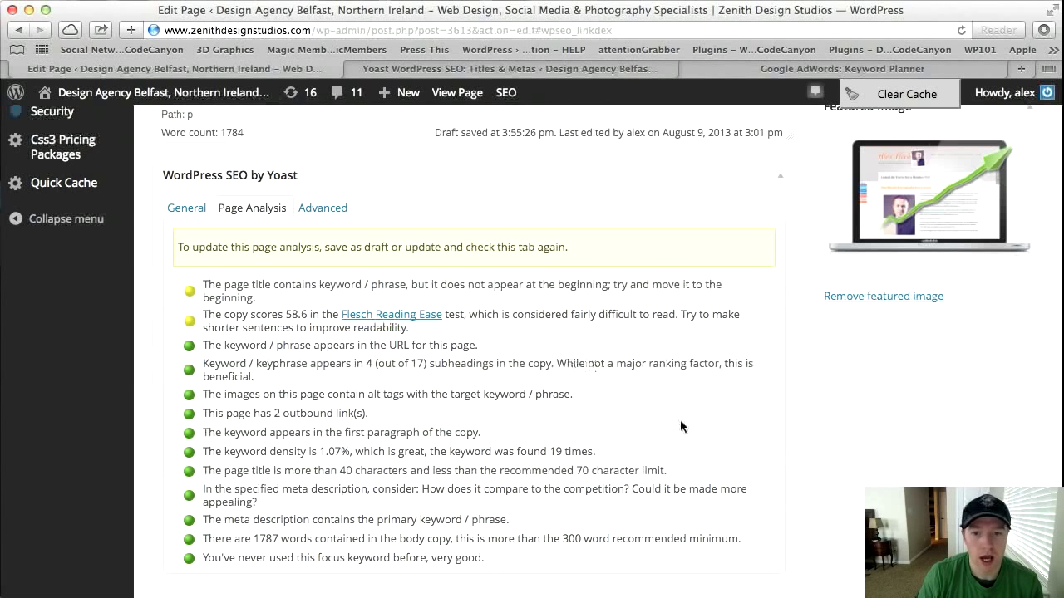
Insert the sentence "Search Engine Optimisation is highly important." at the start of the page's opening paragraph and update the page.
{"action": "scroll", "coordinate": [687, 427], "scroll_direction": "up", "scroll_amount": 10}
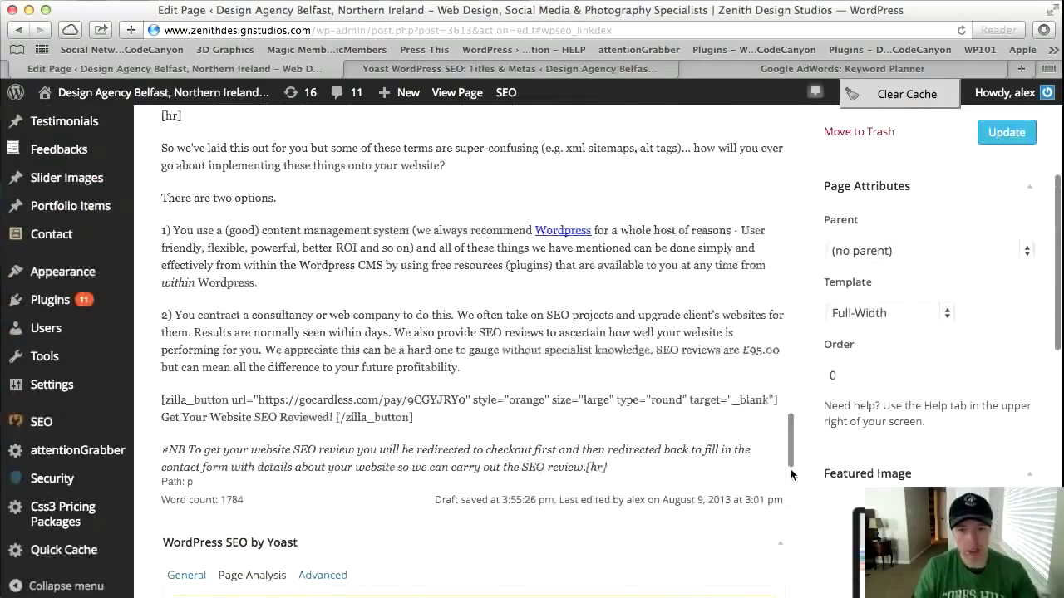
{"action": "scroll", "coordinate": [512, 343], "scroll_direction": "up", "scroll_amount": 20}
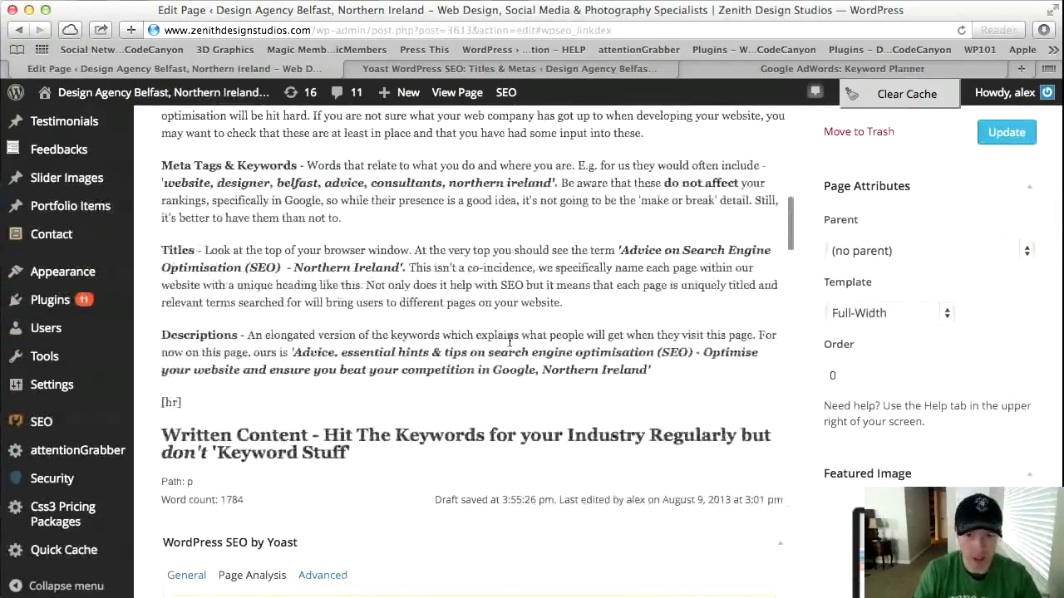
{"action": "scroll", "coordinate": [510, 342], "scroll_direction": "up", "scroll_amount": 20}
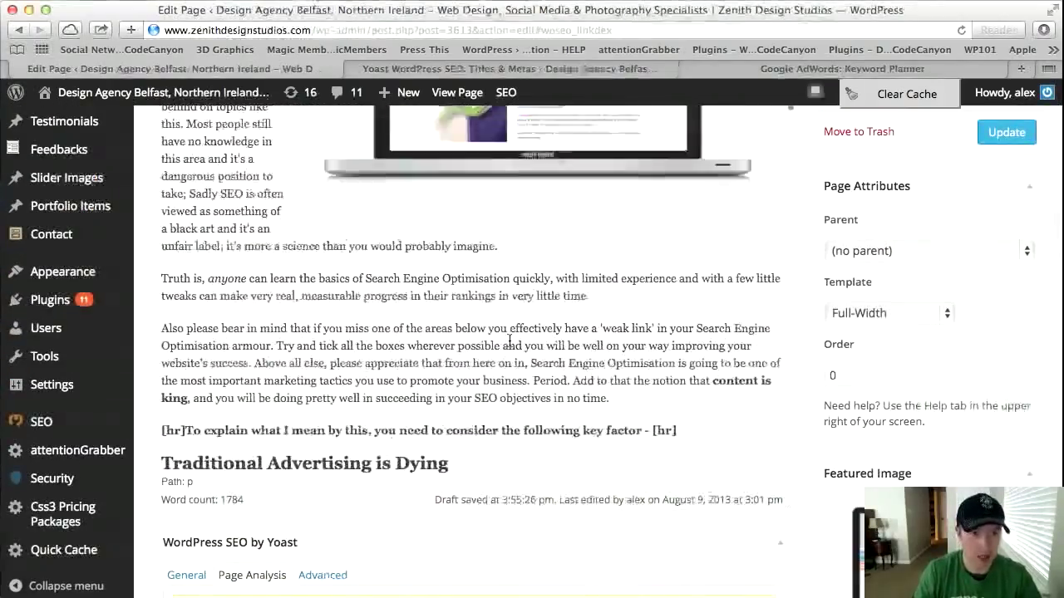
{"action": "scroll", "coordinate": [510, 343], "scroll_direction": "up", "scroll_amount": 5}
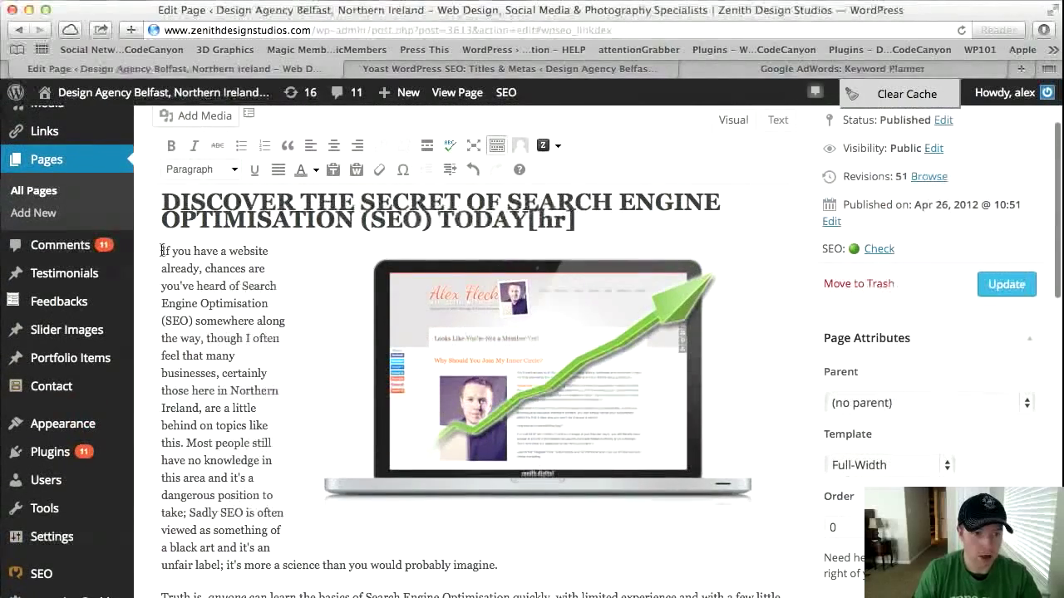
{"action": "type", "text": "Search "}
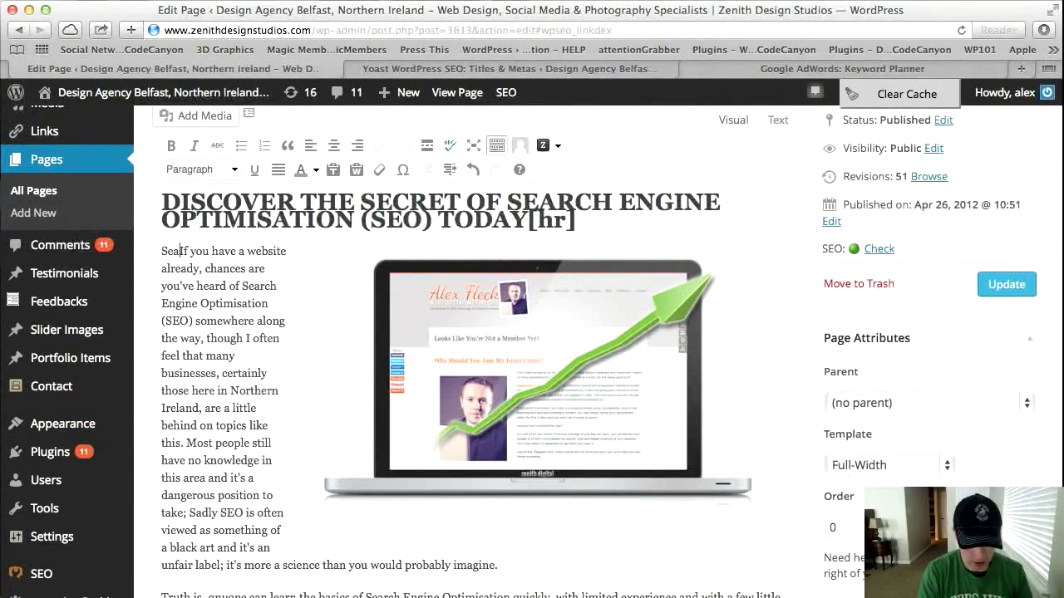
{"action": "type", "text": "Engine Optimis"}
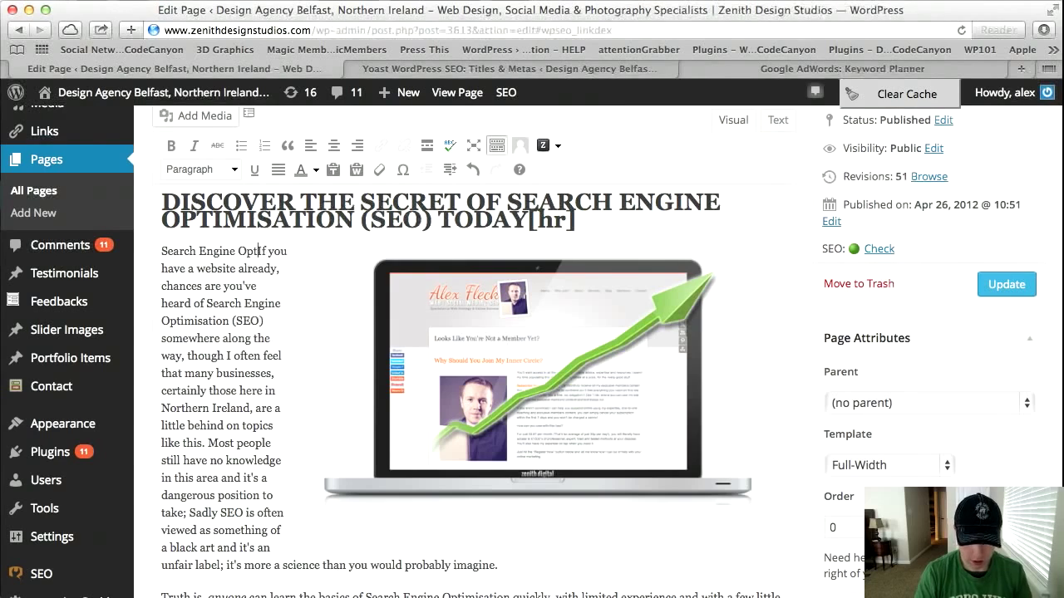
{"action": "type", "text": "ation is highly "}
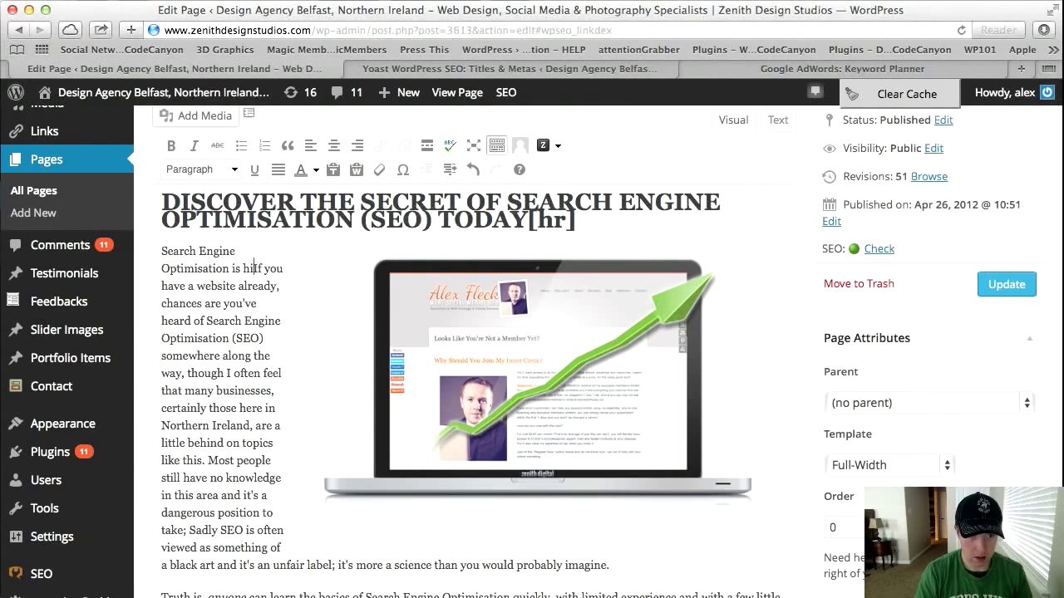
{"action": "type", "text": "important."}
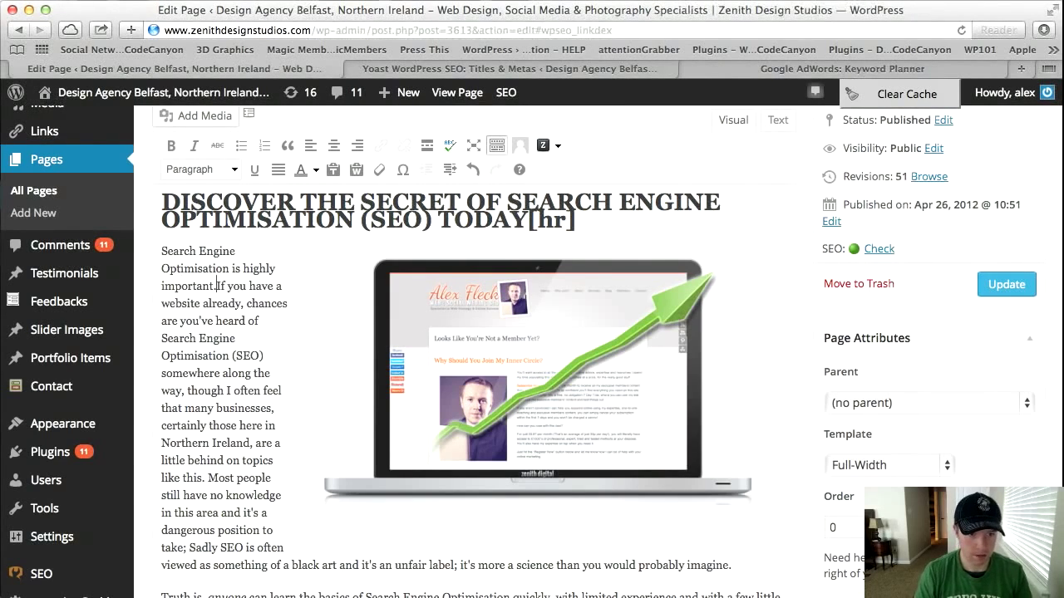
{"action": "left_click", "coordinate": [1016, 289]}
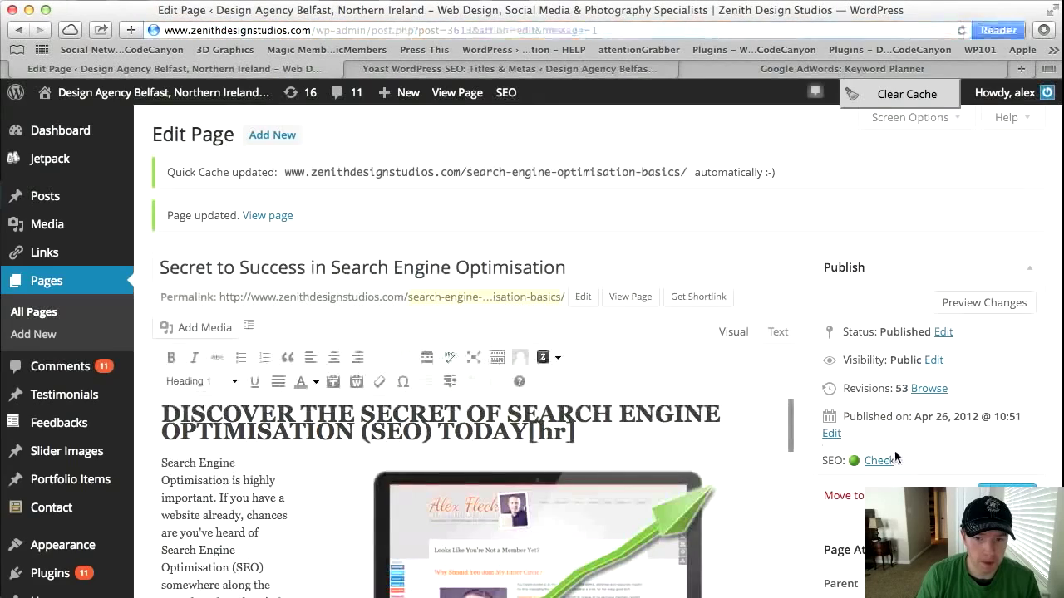
Examine the refreshed Yoast page analysis, focusing on the copy's Flesch Reading Ease score.
{"action": "scroll", "coordinate": [908, 462], "scroll_direction": "down", "scroll_amount": 15}
{"action": "scroll", "coordinate": [831, 432], "scroll_direction": "up", "scroll_amount": 3}
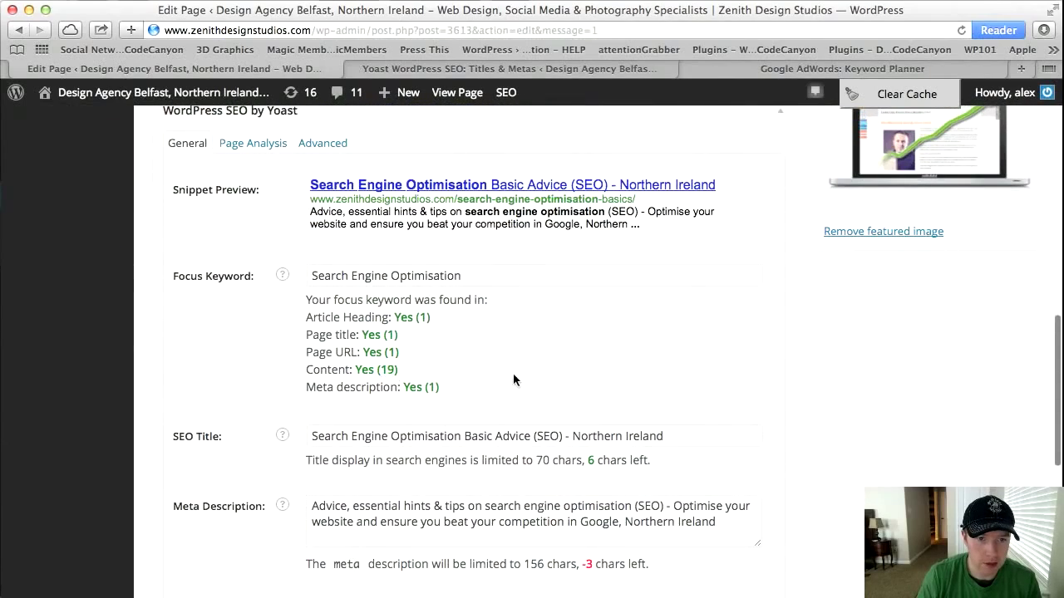
{"action": "scroll", "coordinate": [512, 374], "scroll_direction": "up", "scroll_amount": 1}
{"action": "left_click", "coordinate": [251, 201]}
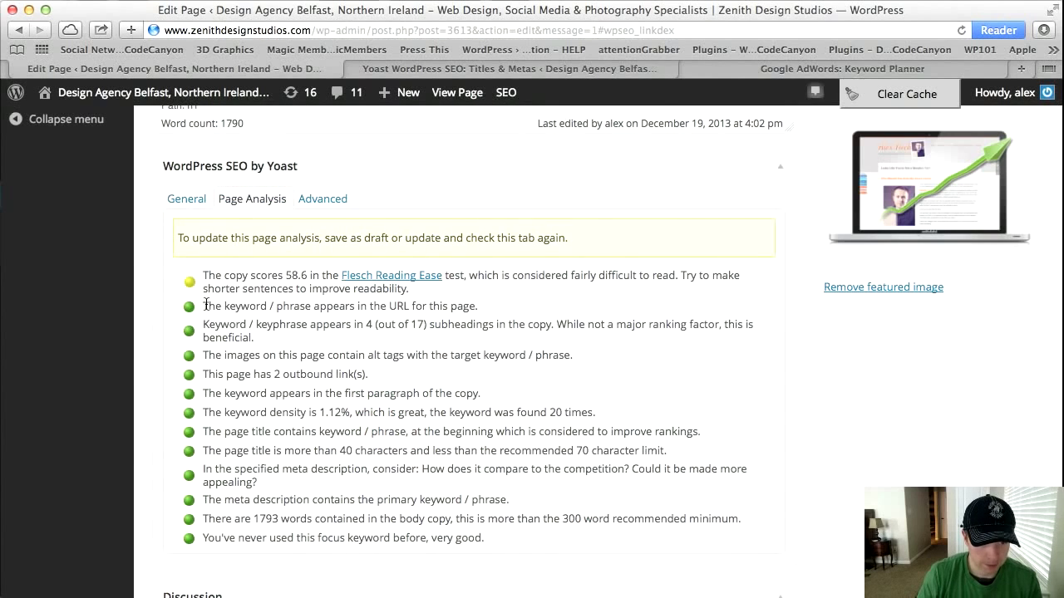
{"action": "scroll", "coordinate": [201, 333], "scroll_direction": "right", "scroll_amount": 1}
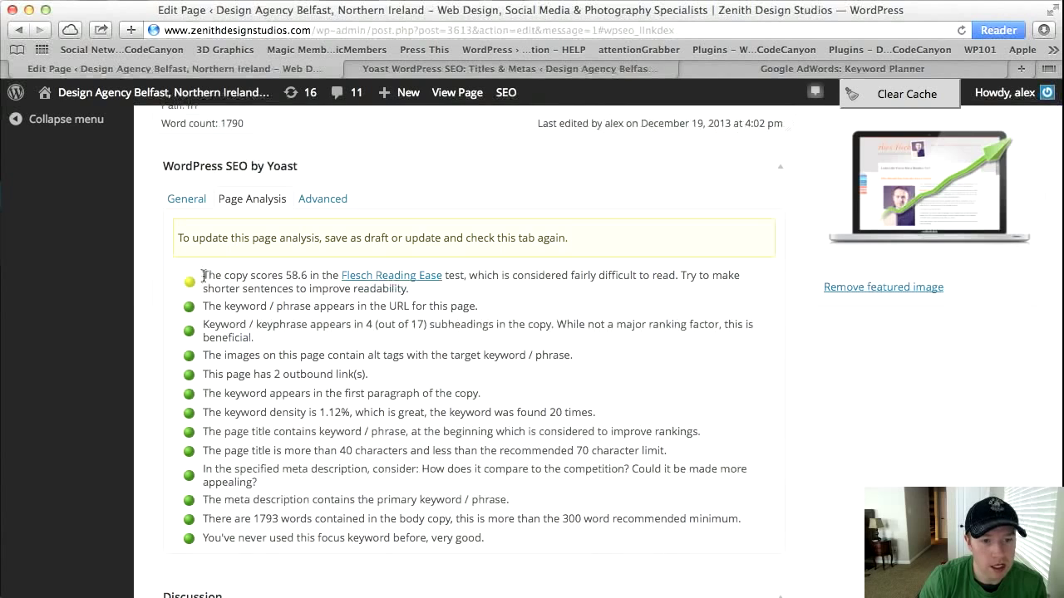
{"action": "left_click_drag", "start_coordinate": [203, 275], "coordinate": [316, 275]}
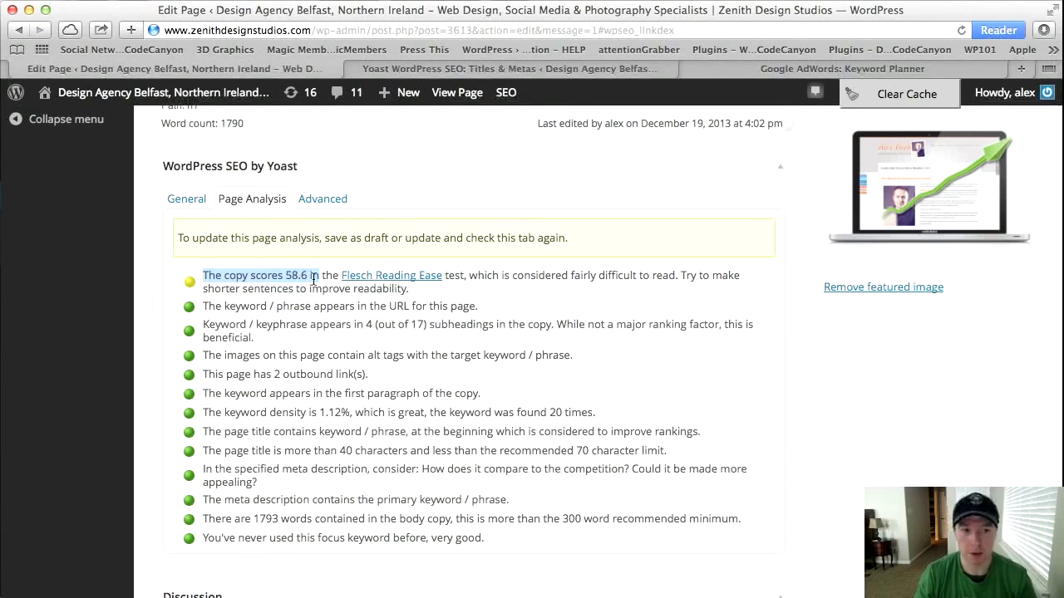
{"action": "left_click", "coordinate": [303, 276]}
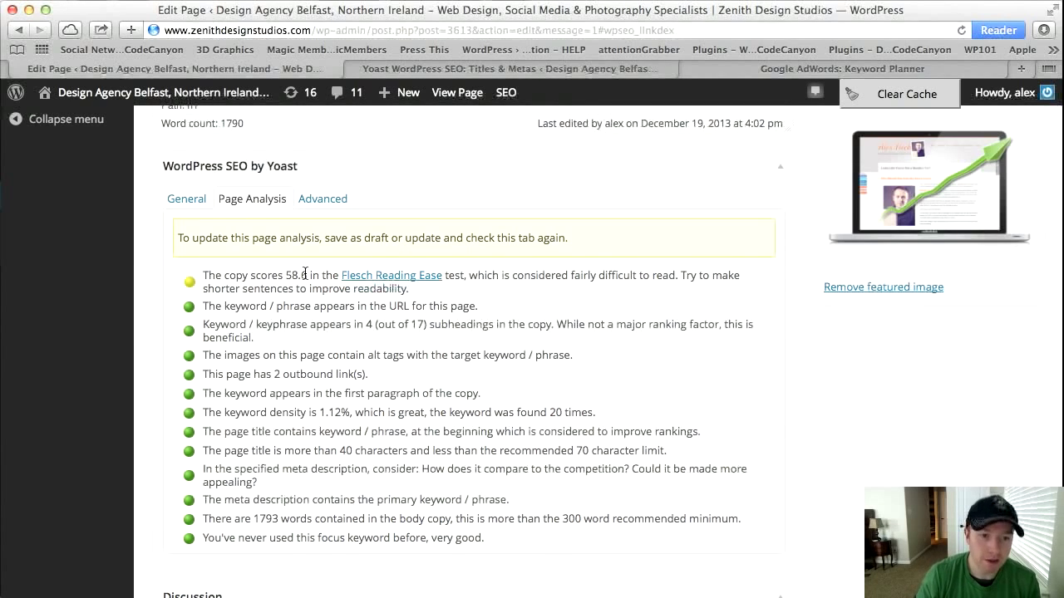
{"action": "left_click_drag", "start_coordinate": [306, 275], "coordinate": [203, 273]}
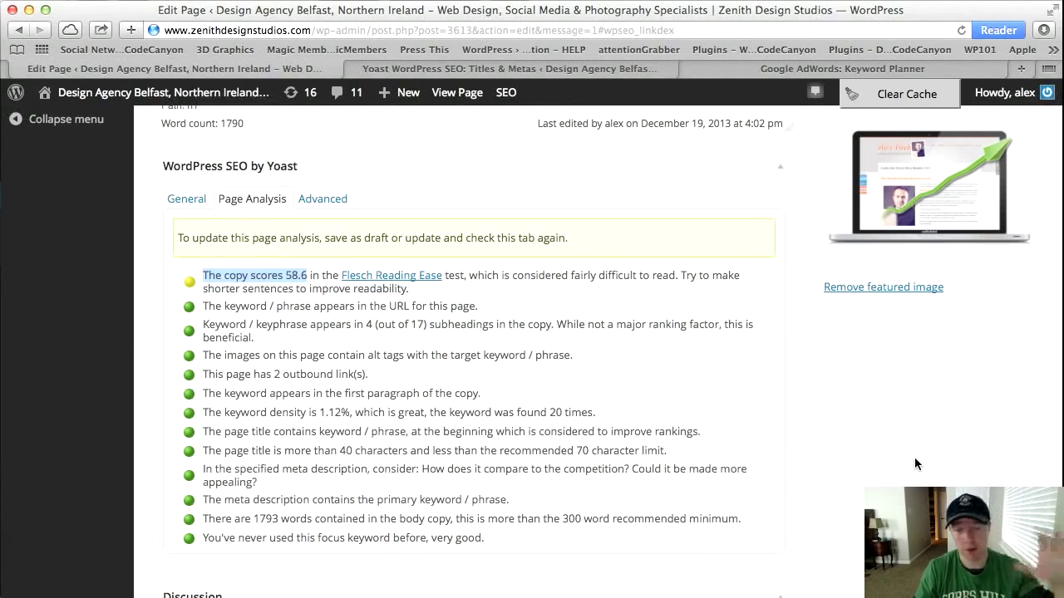
Look over the page's advanced and general Yoast settings, then return to the page analysis.
{"action": "left_click", "coordinate": [315, 200]}
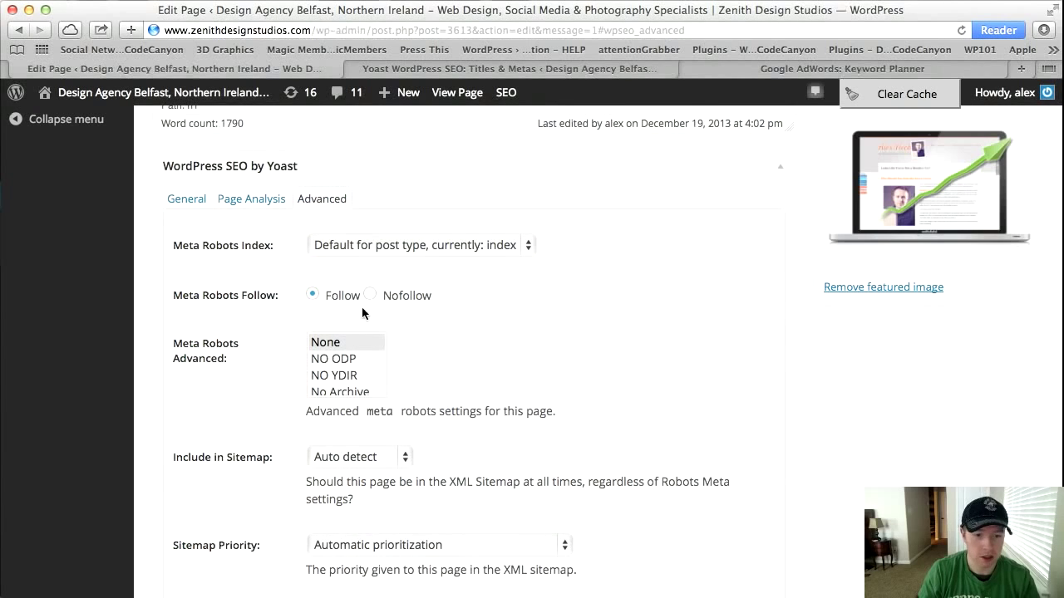
{"action": "left_click", "coordinate": [258, 202]}
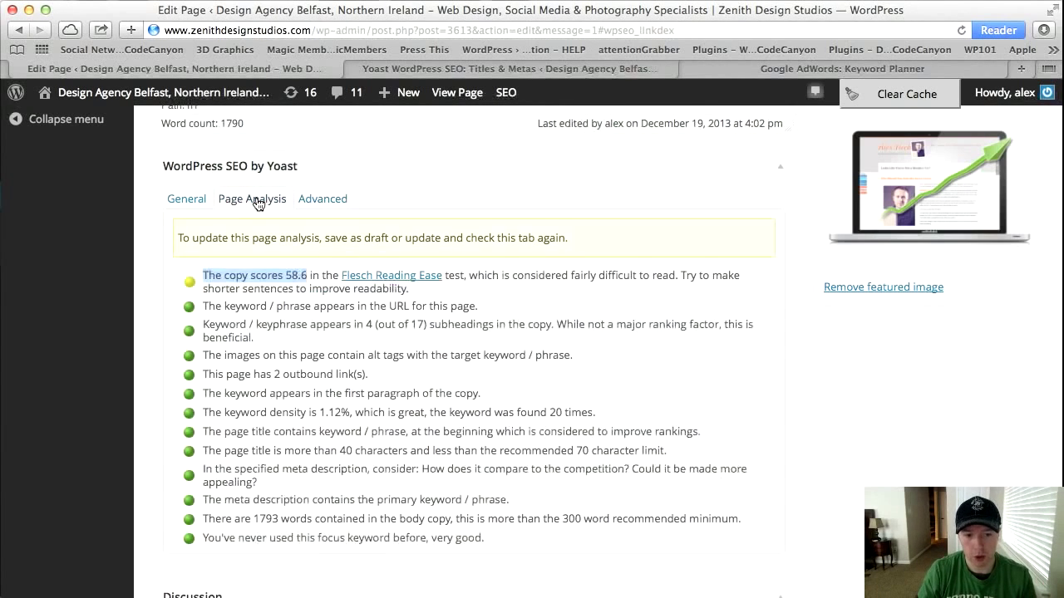
{"action": "left_click", "coordinate": [190, 203]}
{"action": "left_click", "coordinate": [230, 204]}
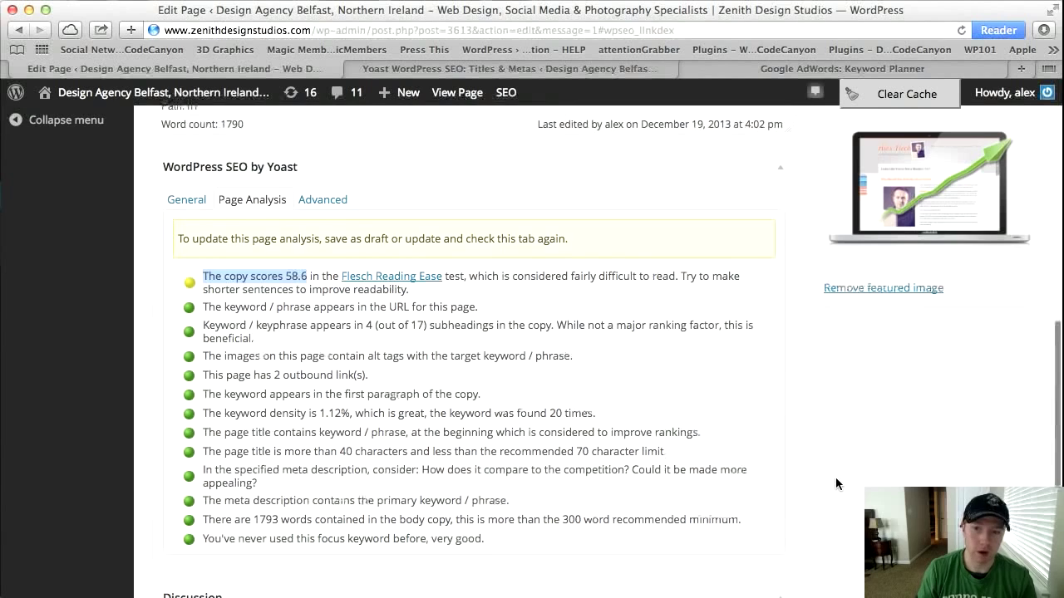
Visit the live website's home page and its Web Packages page to check each page's SEO status indicator.
{"action": "scroll", "coordinate": [835, 477], "scroll_direction": "up", "scroll_amount": 1}
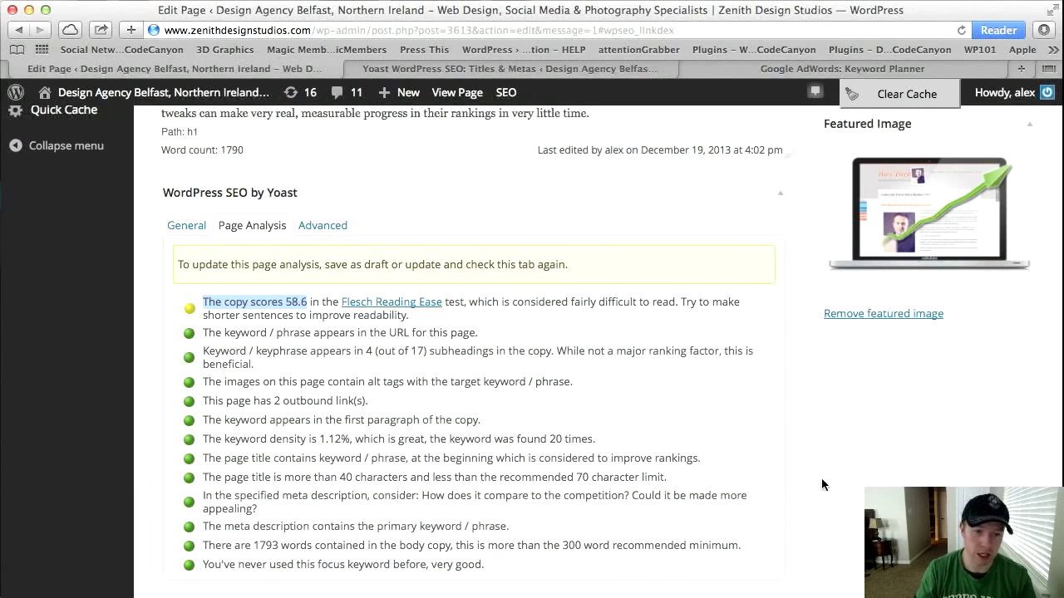
{"action": "scroll", "coordinate": [821, 484], "scroll_direction": "up", "scroll_amount": 20}
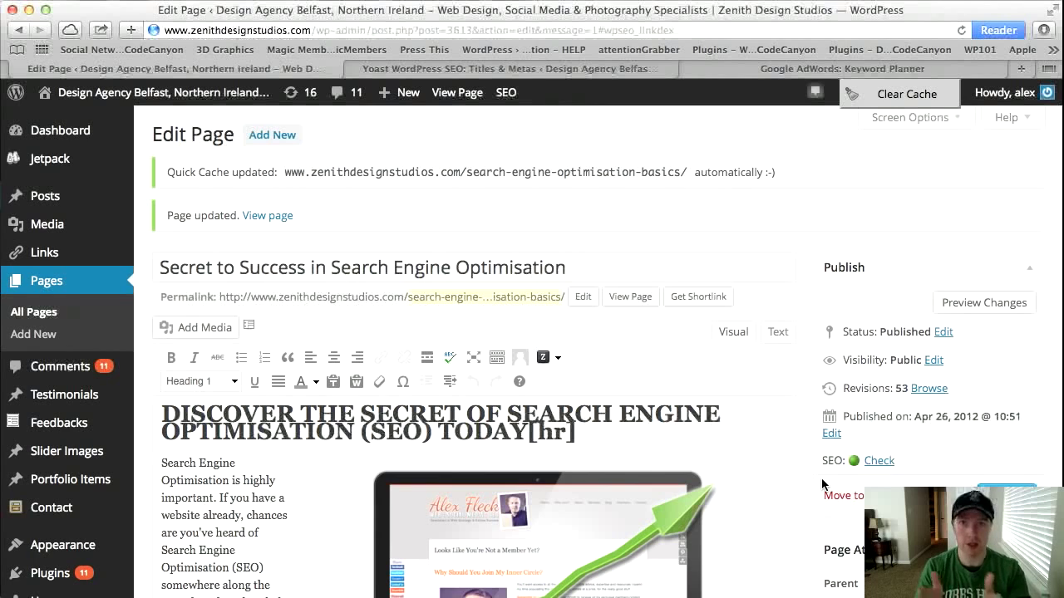
{"action": "mouse_move", "coordinate": [40, 204]}
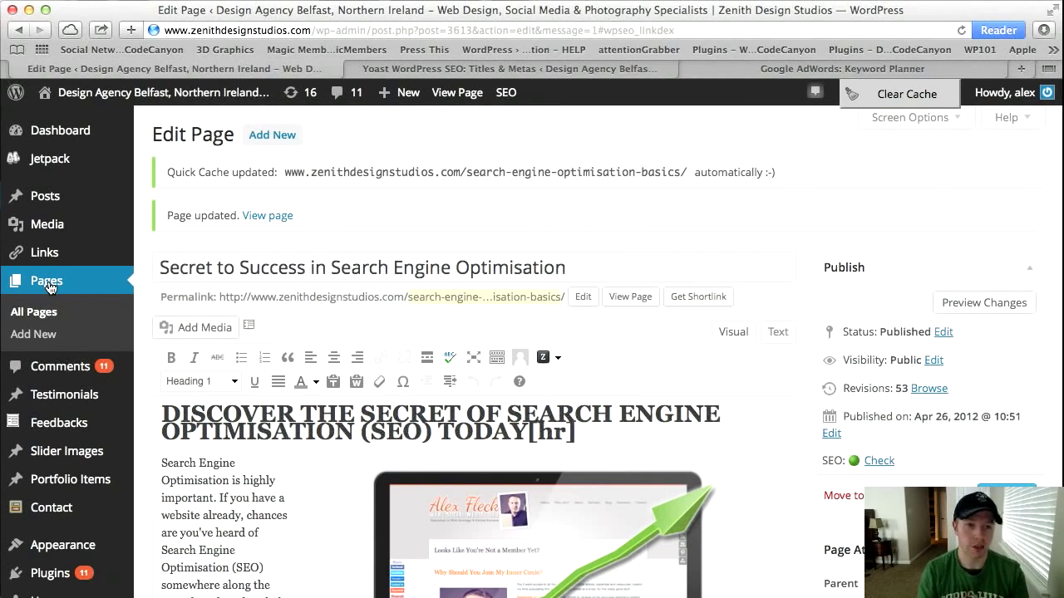
{"action": "mouse_move", "coordinate": [208, 92]}
{"action": "left_click", "coordinate": [86, 121]}
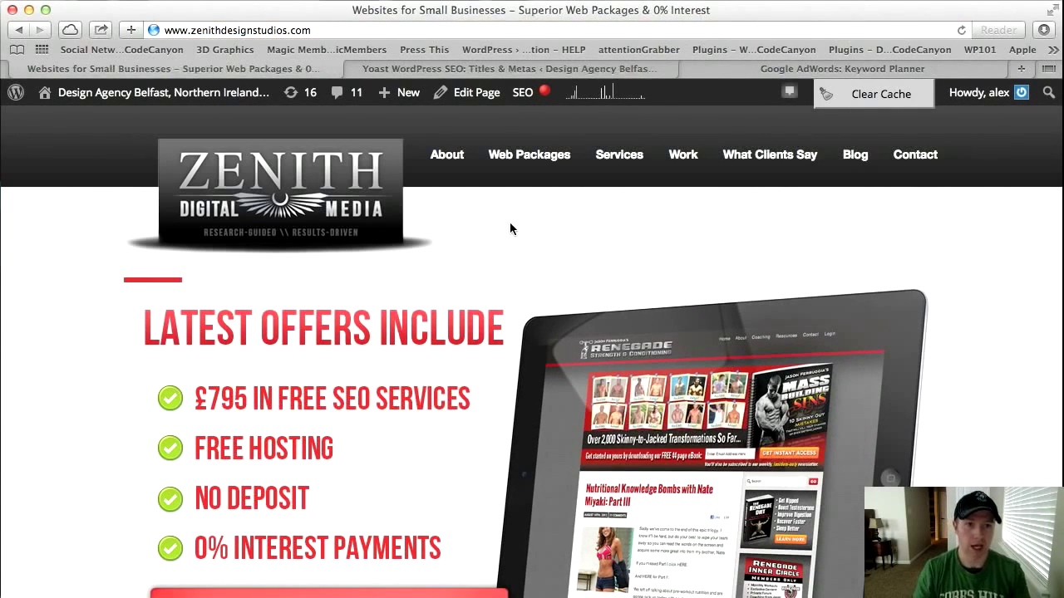
{"action": "left_click", "coordinate": [521, 156]}
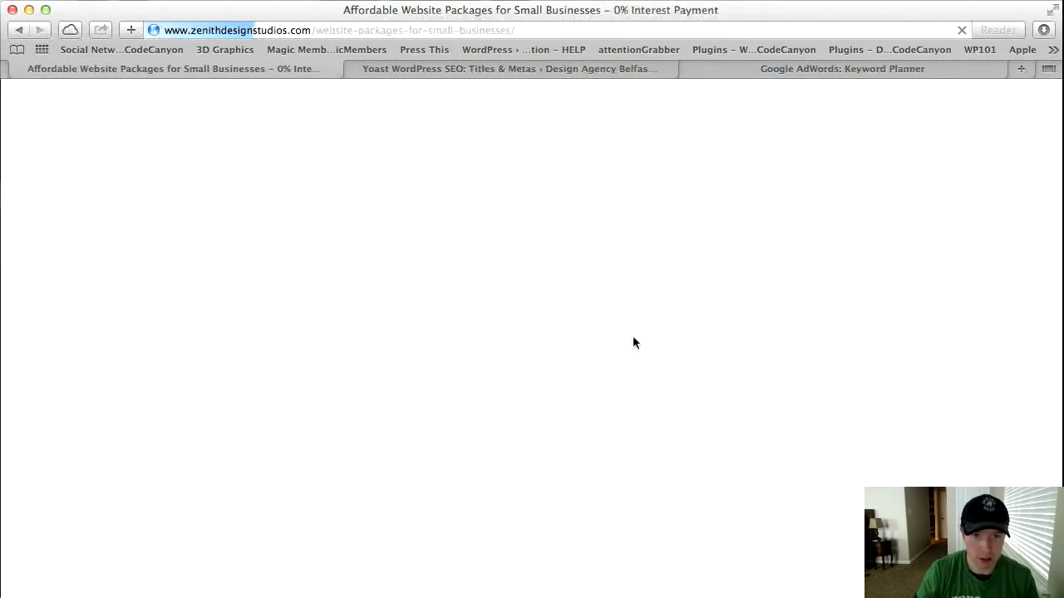
{"action": "mouse_move", "coordinate": [536, 102]}
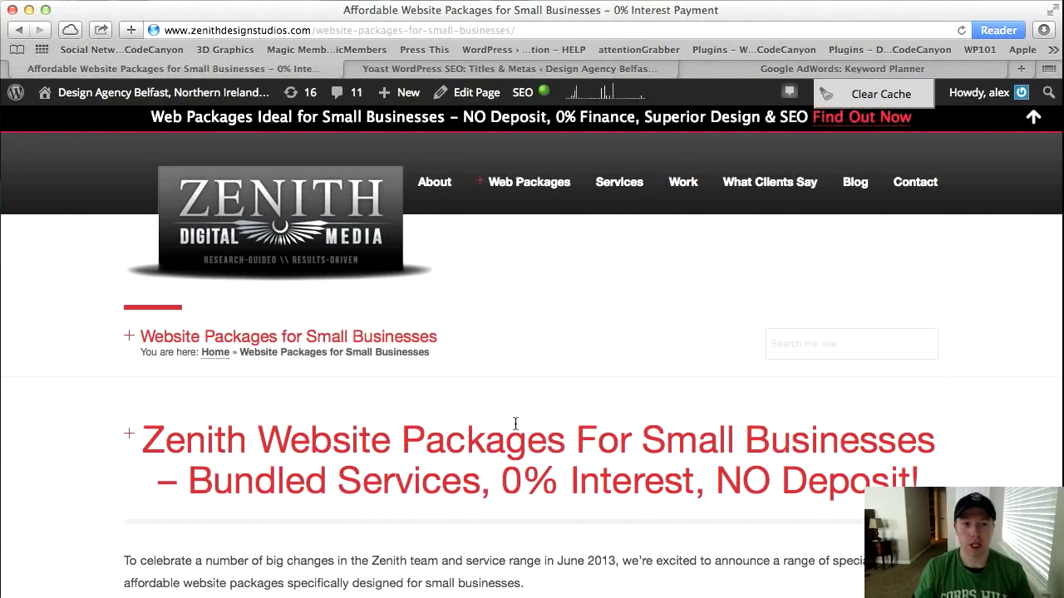
Review Yoast's general Titles & Metas settings, covering title rewriting, sitewide meta options and head clean-up.
{"action": "left_click", "coordinate": [512, 68]}
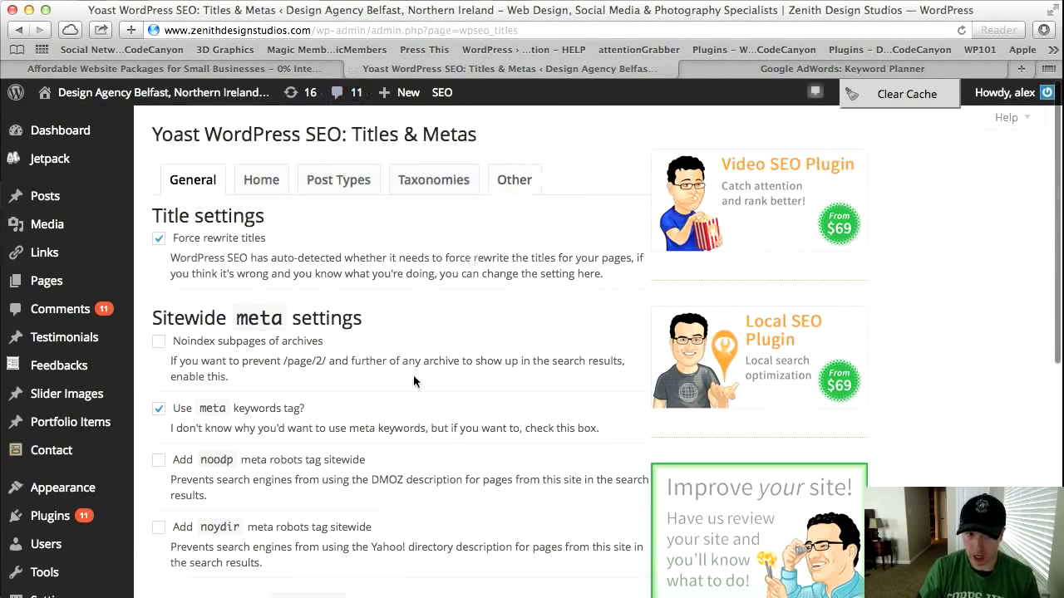
{"action": "scroll", "coordinate": [455, 533], "scroll_direction": "down", "scroll_amount": 2}
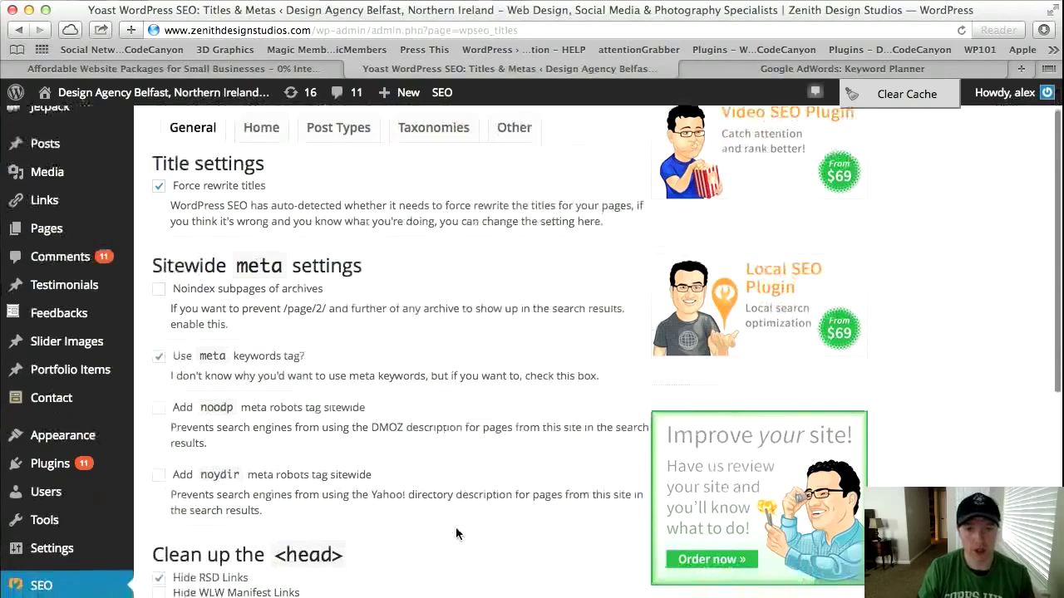
{"action": "scroll", "coordinate": [456, 533], "scroll_direction": "up", "scroll_amount": 2}
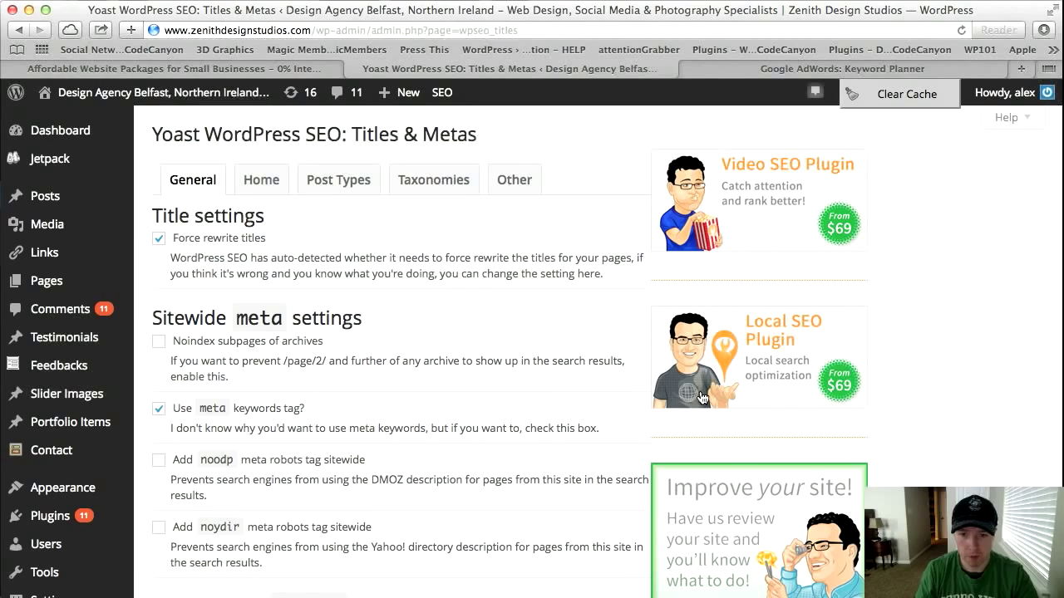
{"action": "scroll", "coordinate": [700, 397], "scroll_direction": "down", "scroll_amount": 2}
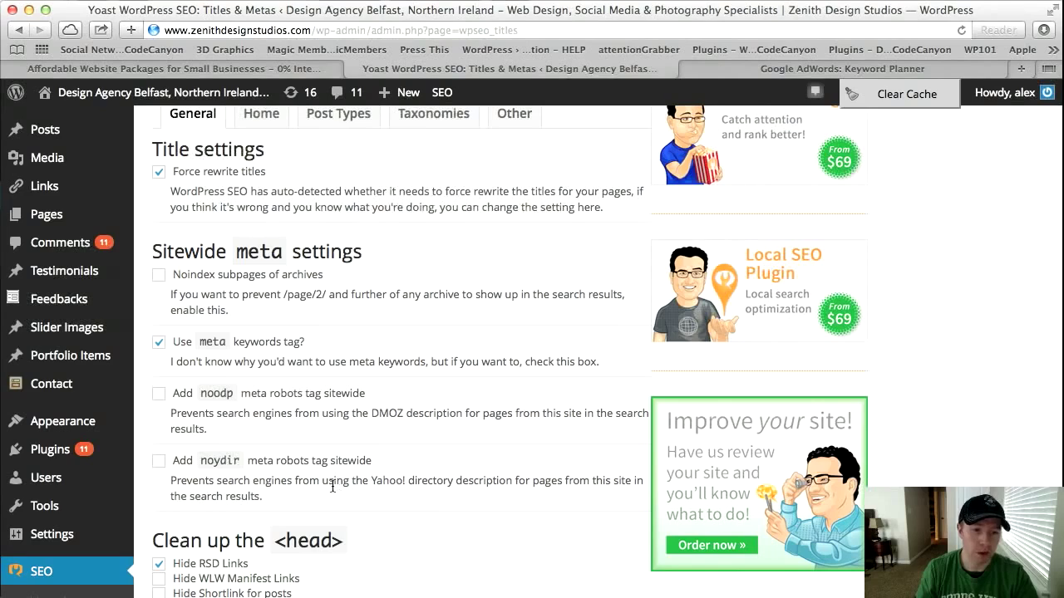
{"action": "scroll", "coordinate": [378, 486], "scroll_direction": "down", "scroll_amount": 2}
{"action": "scroll", "coordinate": [378, 486], "scroll_direction": "down", "scroll_amount": 3}
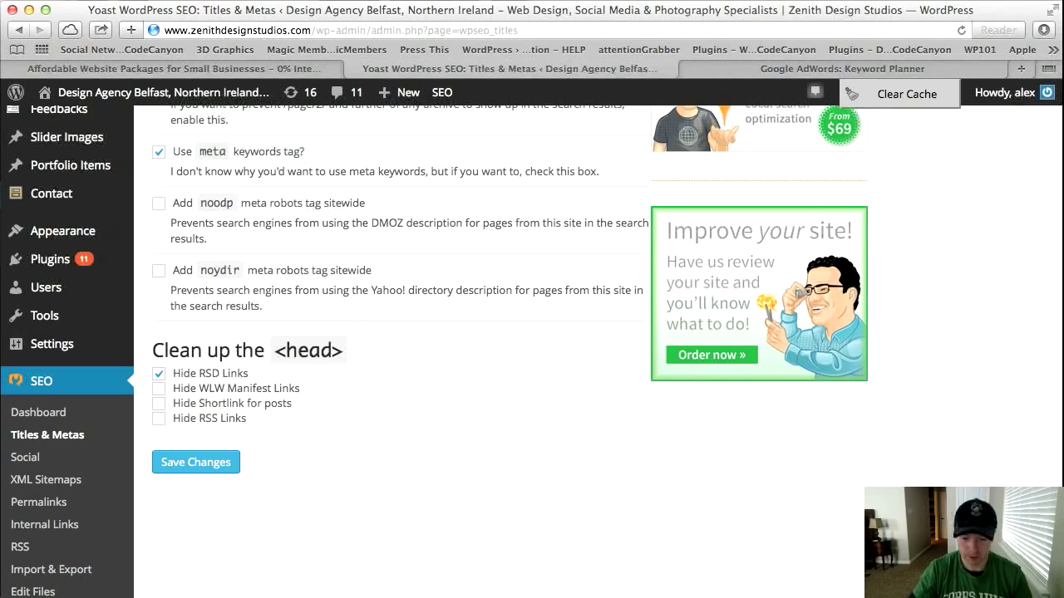
{"action": "right_click", "coordinate": [831, 596]}
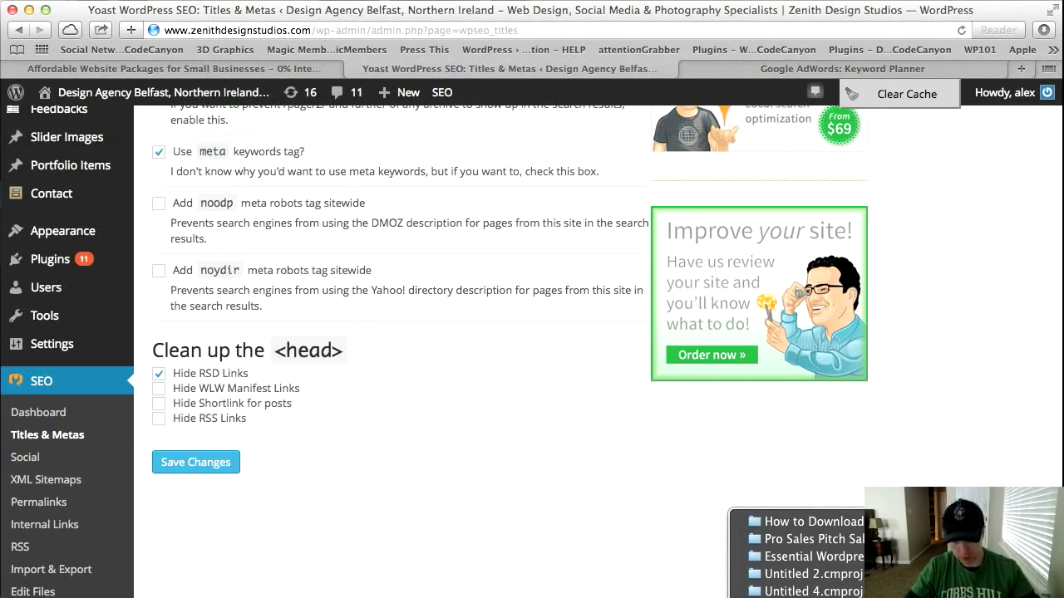